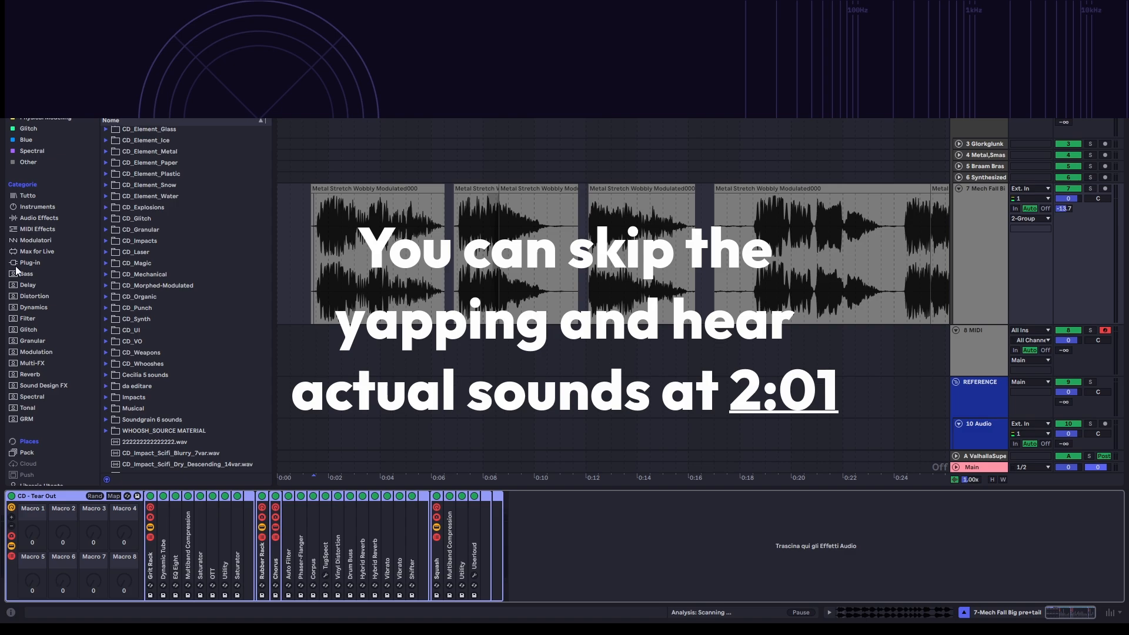
# - Look over the Grit Rack, Rubber Rack and Squash groups nested inside the CD - Tear Out effect rack
pyautogui.click(147, 561)
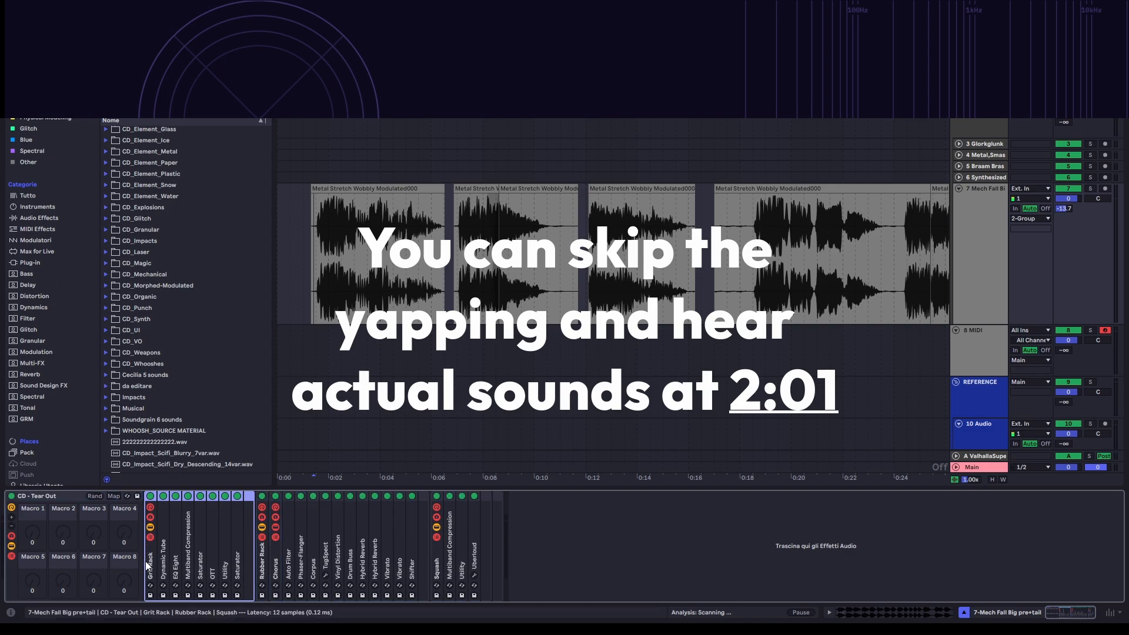
pyautogui.click(262, 566)
pyautogui.click(436, 556)
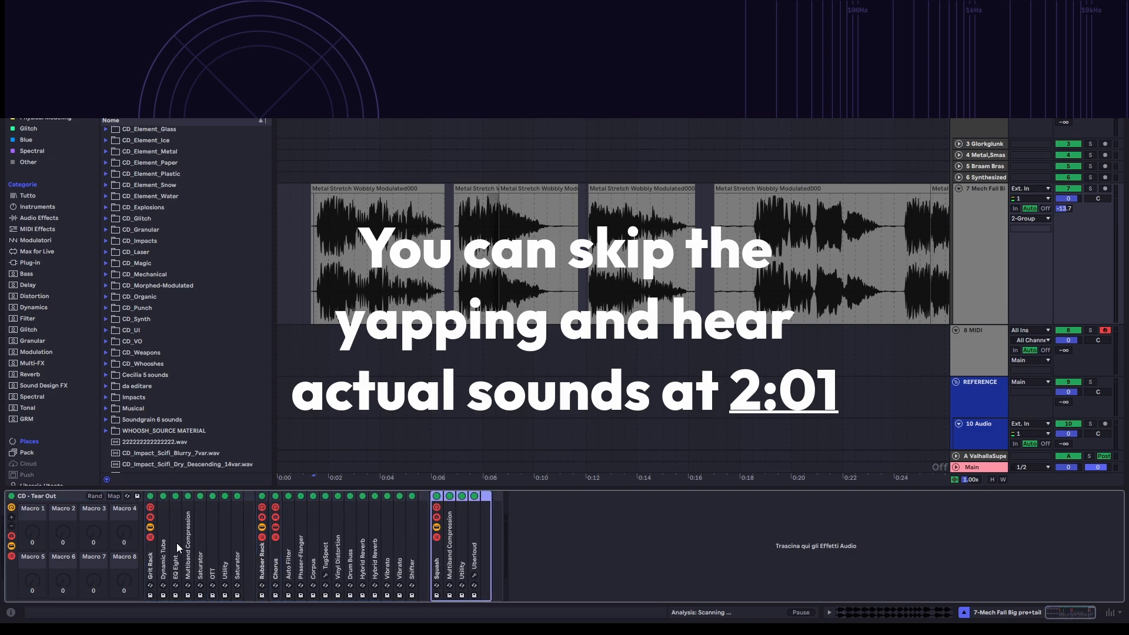
pyautogui.click(148, 557)
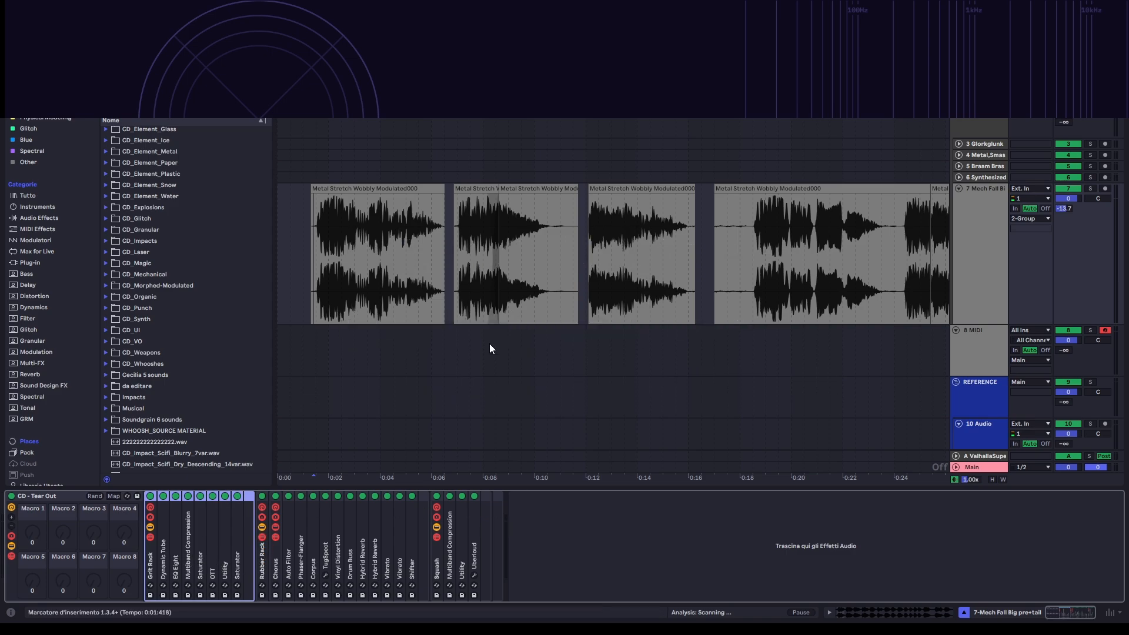
pyautogui.click(546, 549)
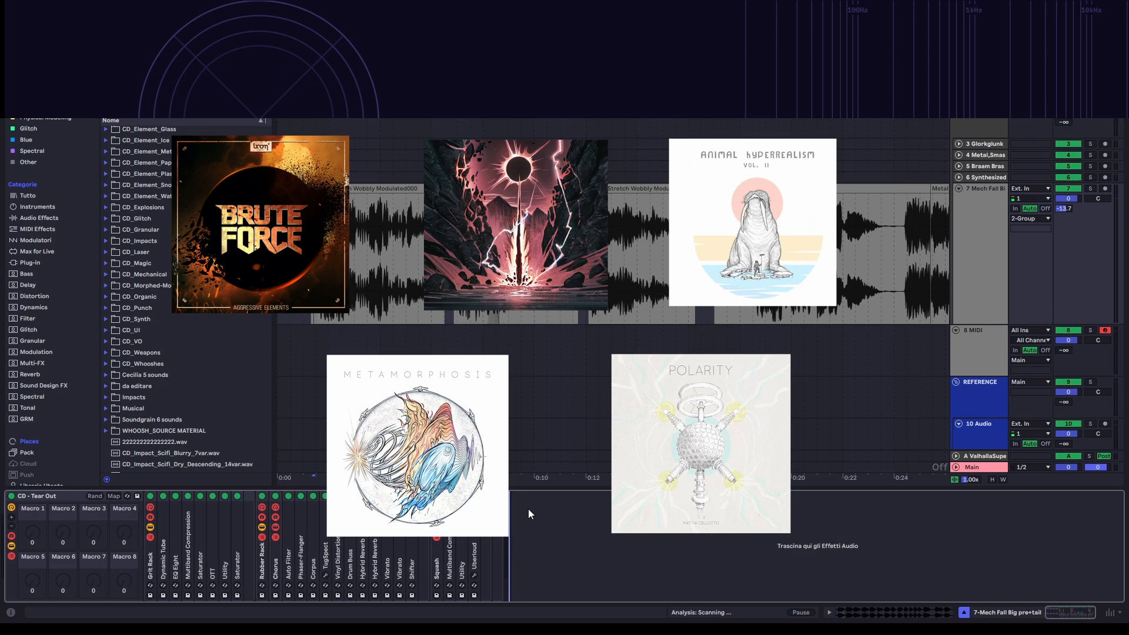
pyautogui.click(153, 554)
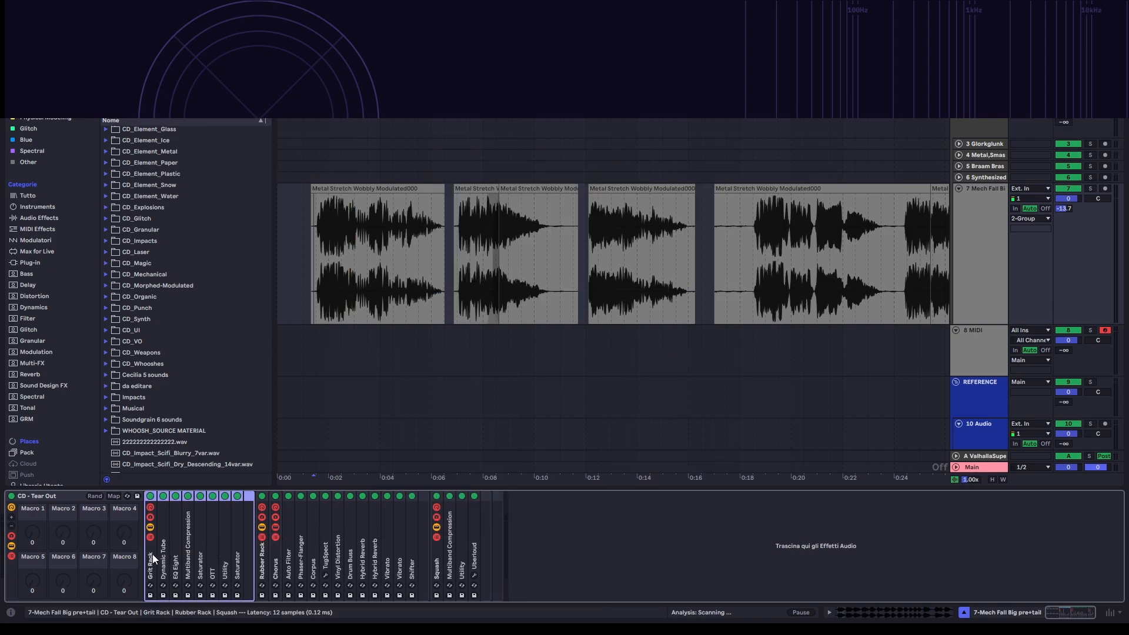
pyautogui.click(262, 561)
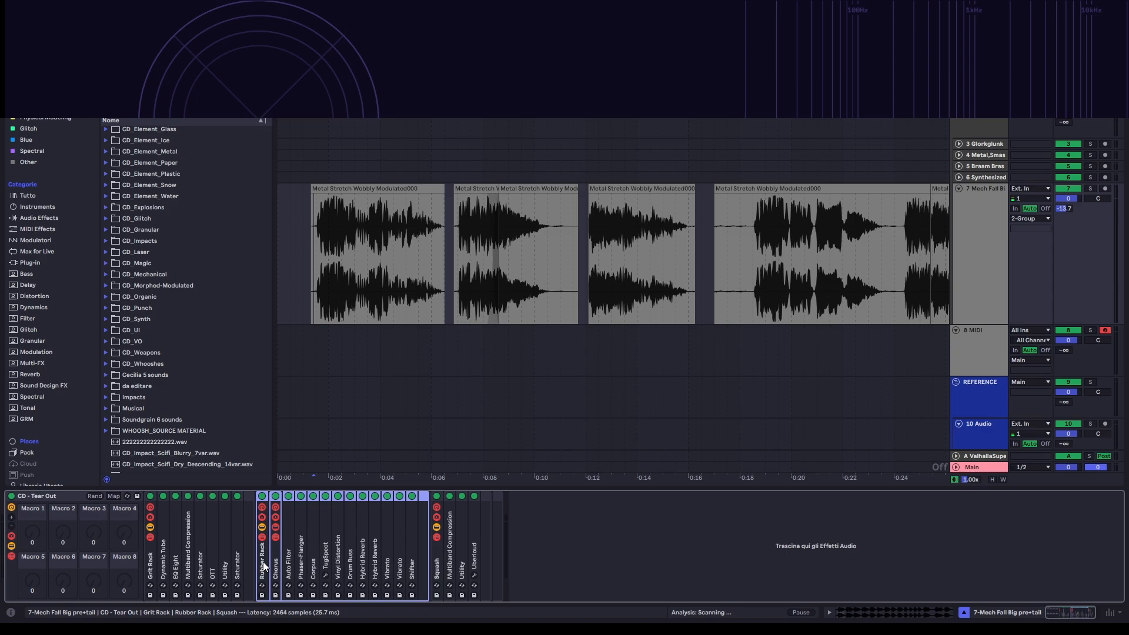
pyautogui.click(437, 559)
pyautogui.click(525, 551)
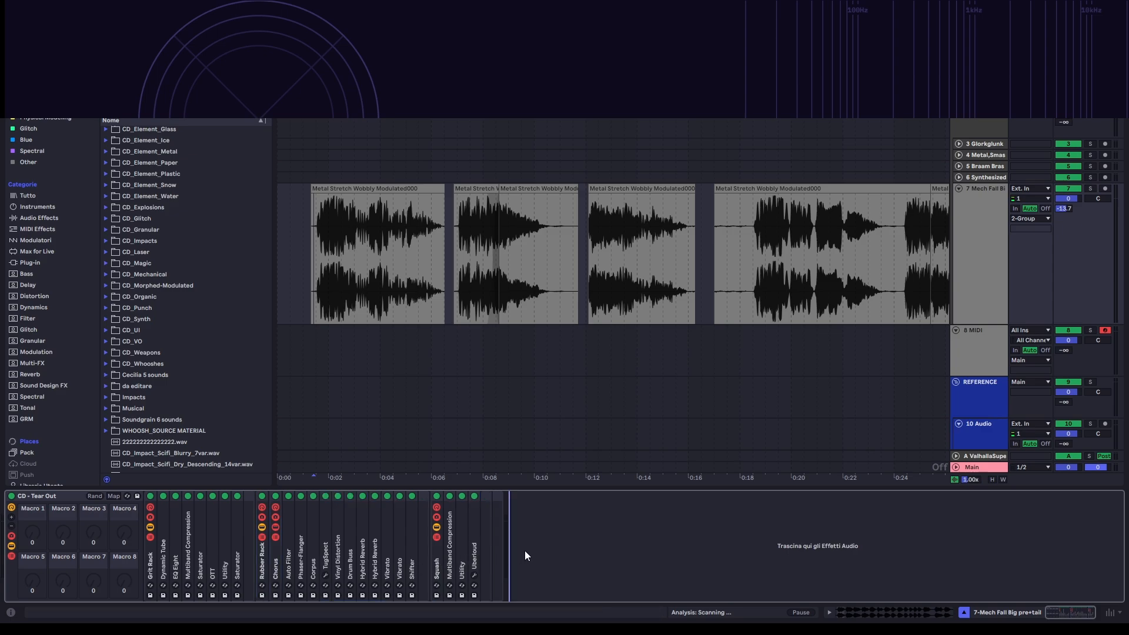
pyautogui.click(153, 555)
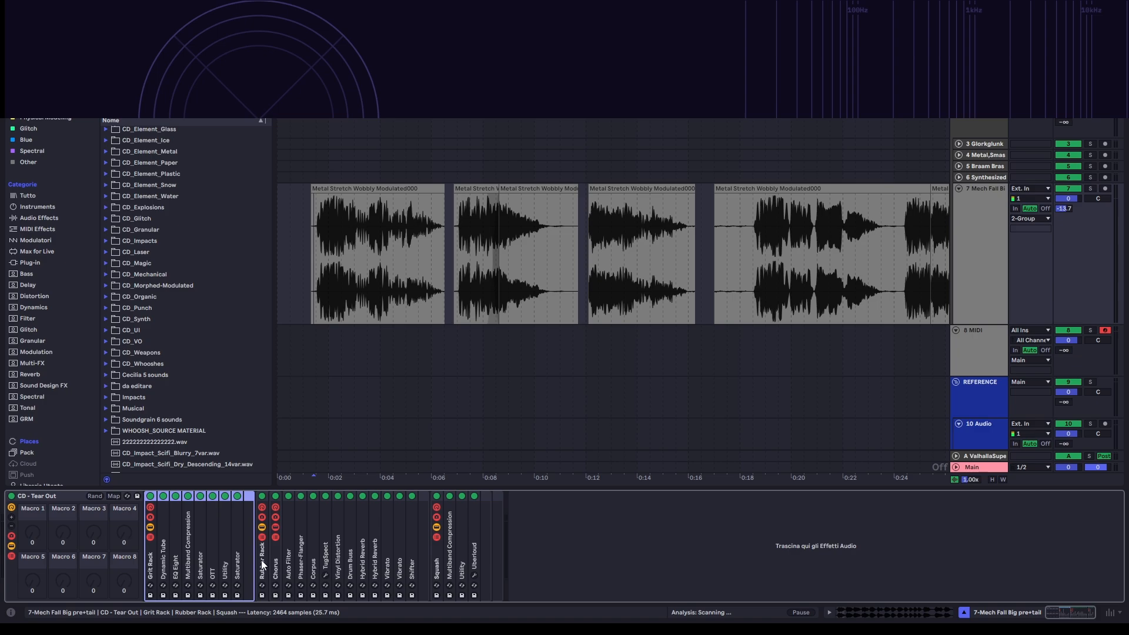
pyautogui.click(436, 568)
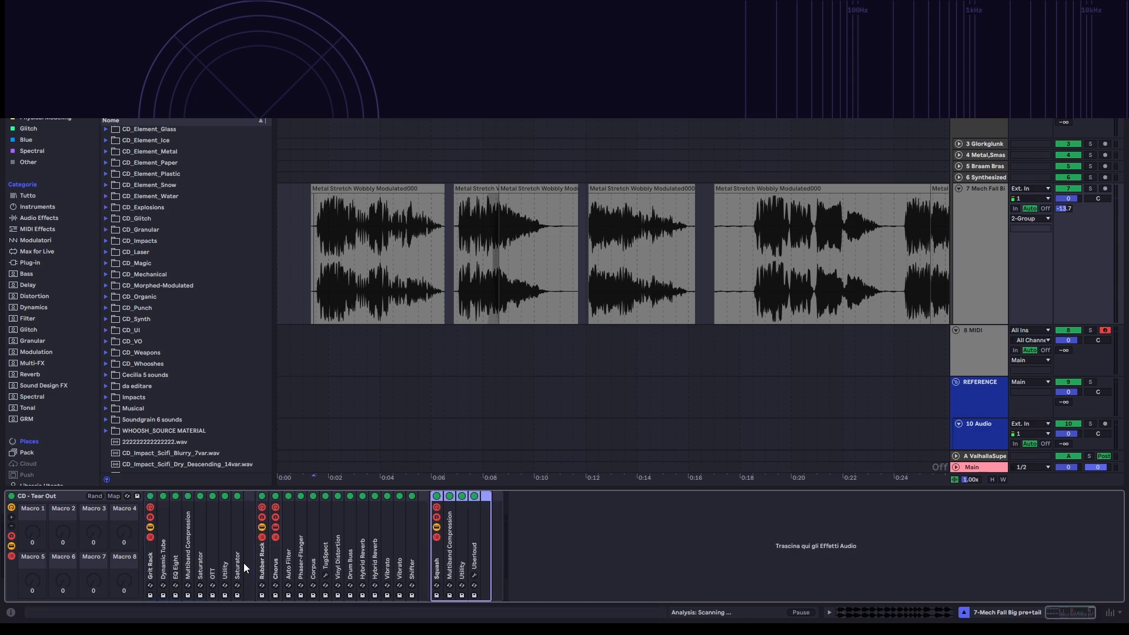
pyautogui.click(154, 562)
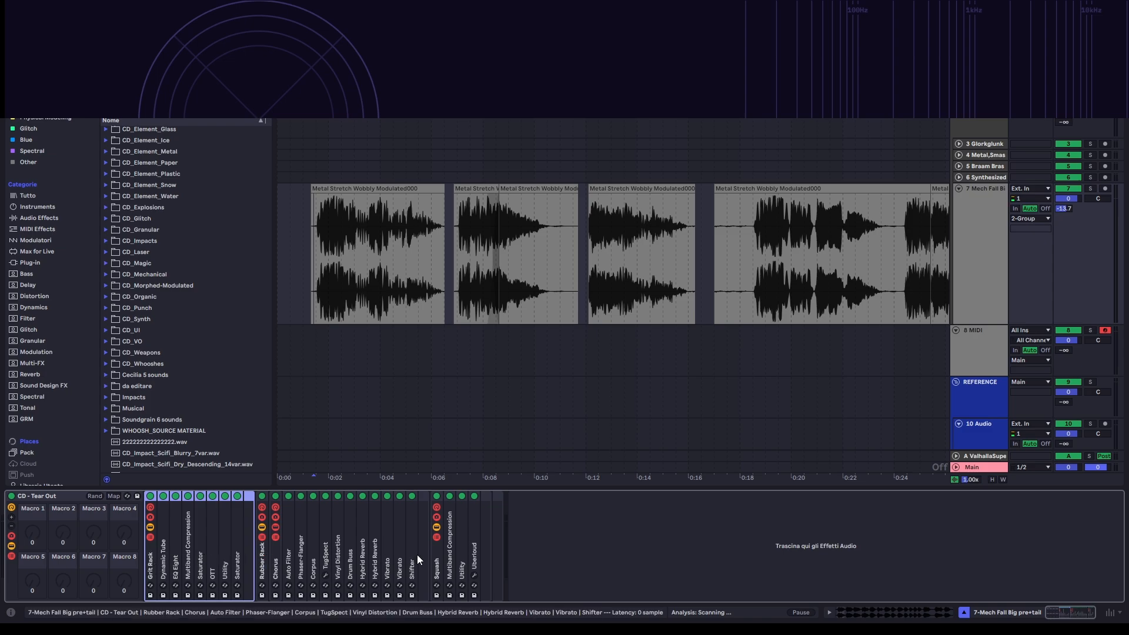
pyautogui.click(259, 557)
pyautogui.click(437, 568)
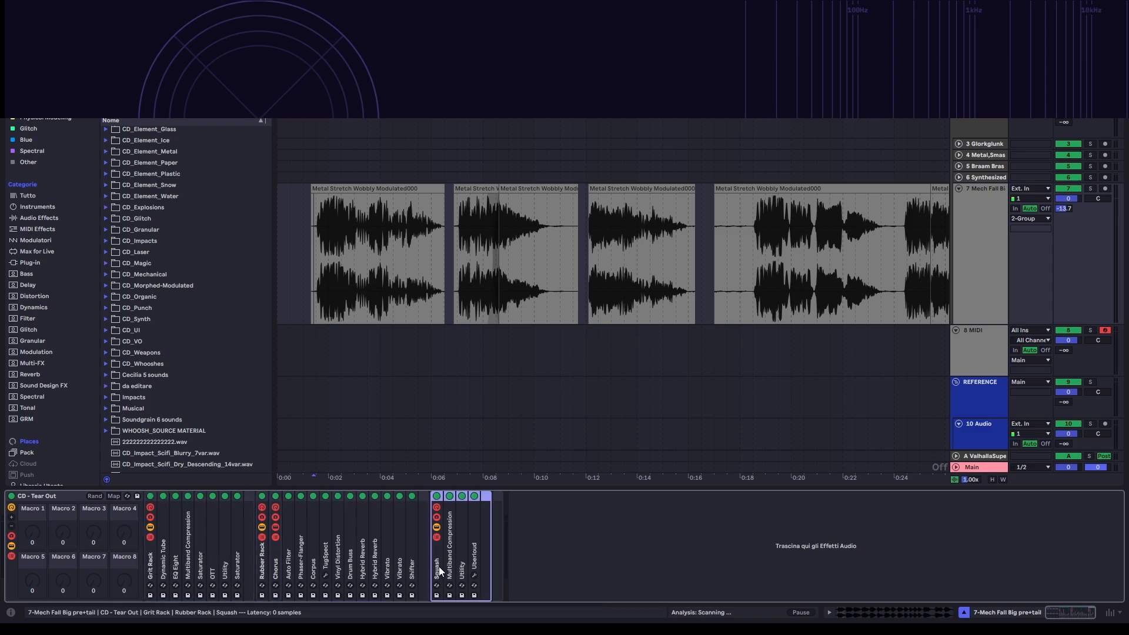
pyautogui.click(149, 555)
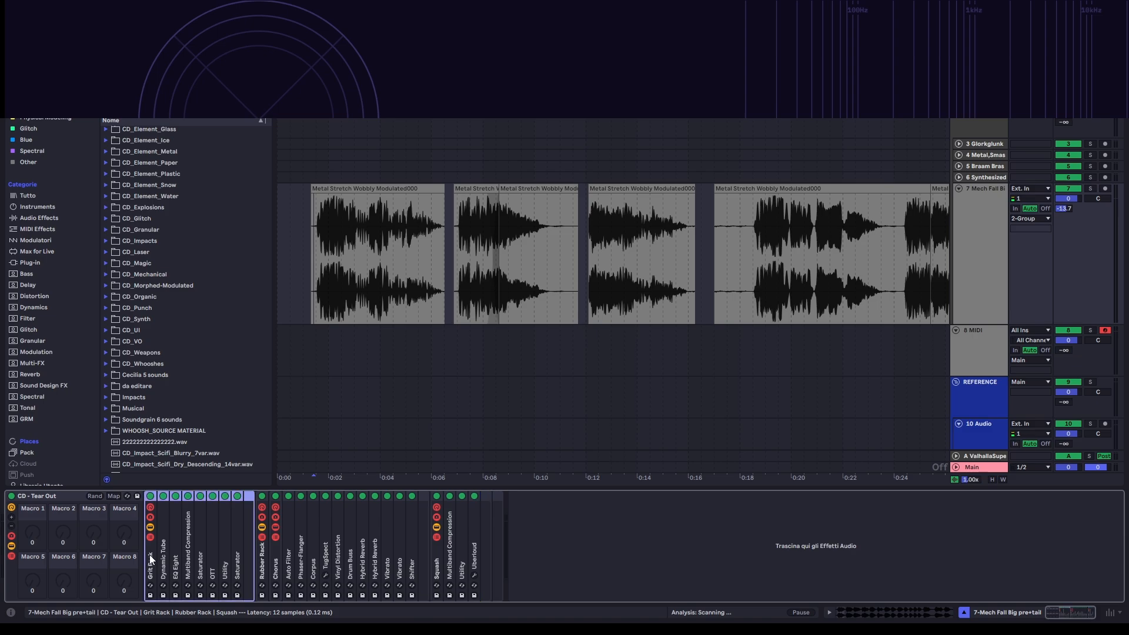
pyautogui.click(527, 535)
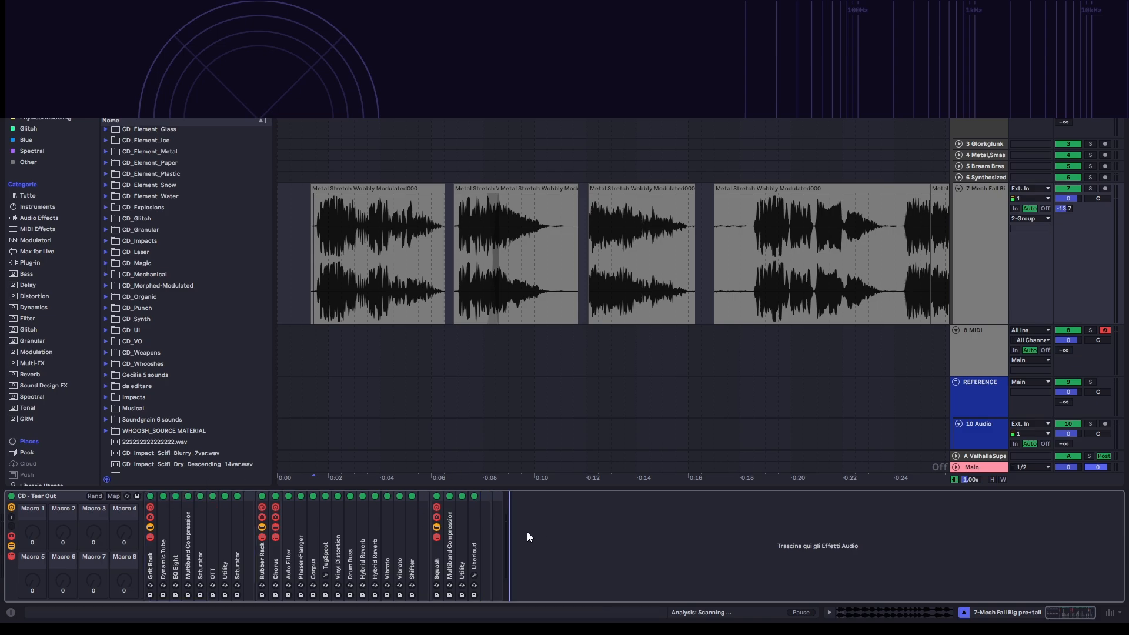
pyautogui.click(152, 553)
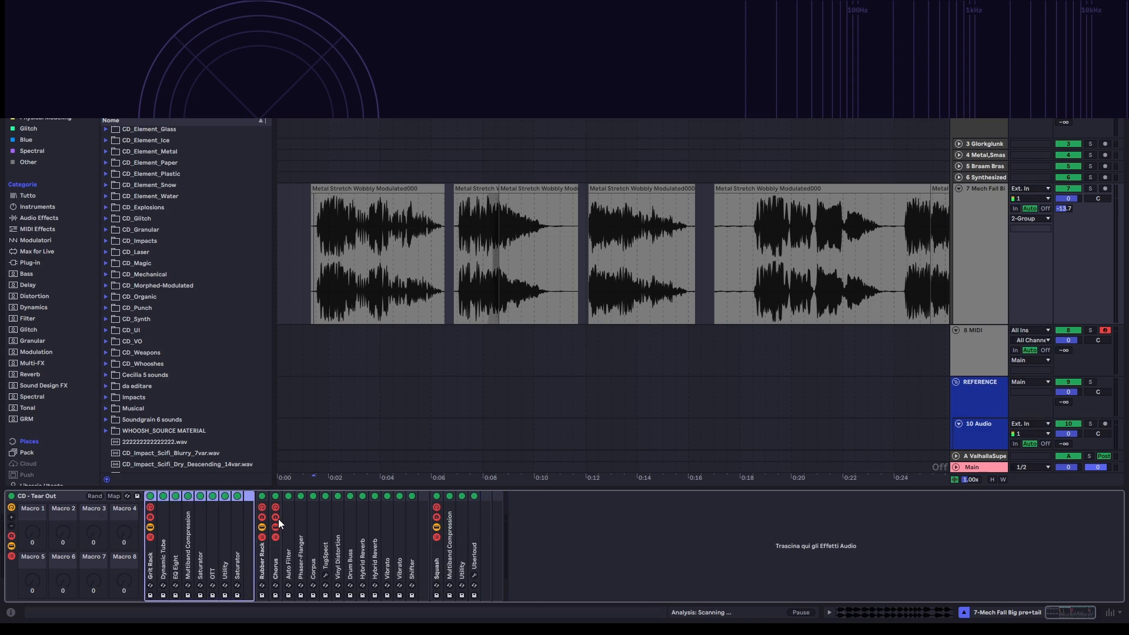
pyautogui.click(264, 560)
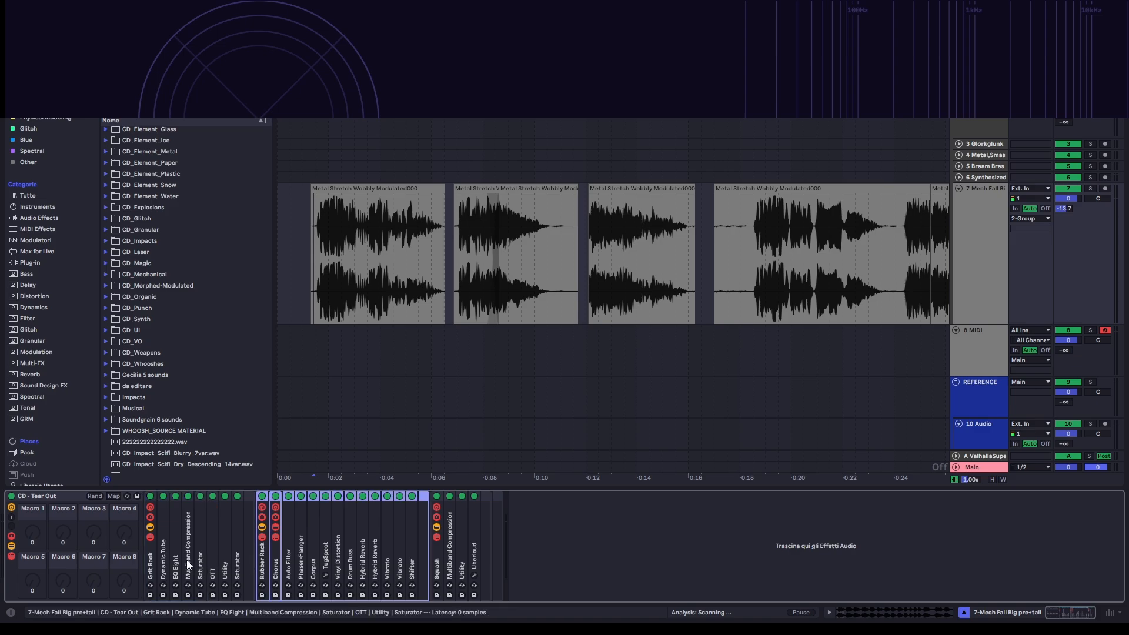
pyautogui.click(154, 564)
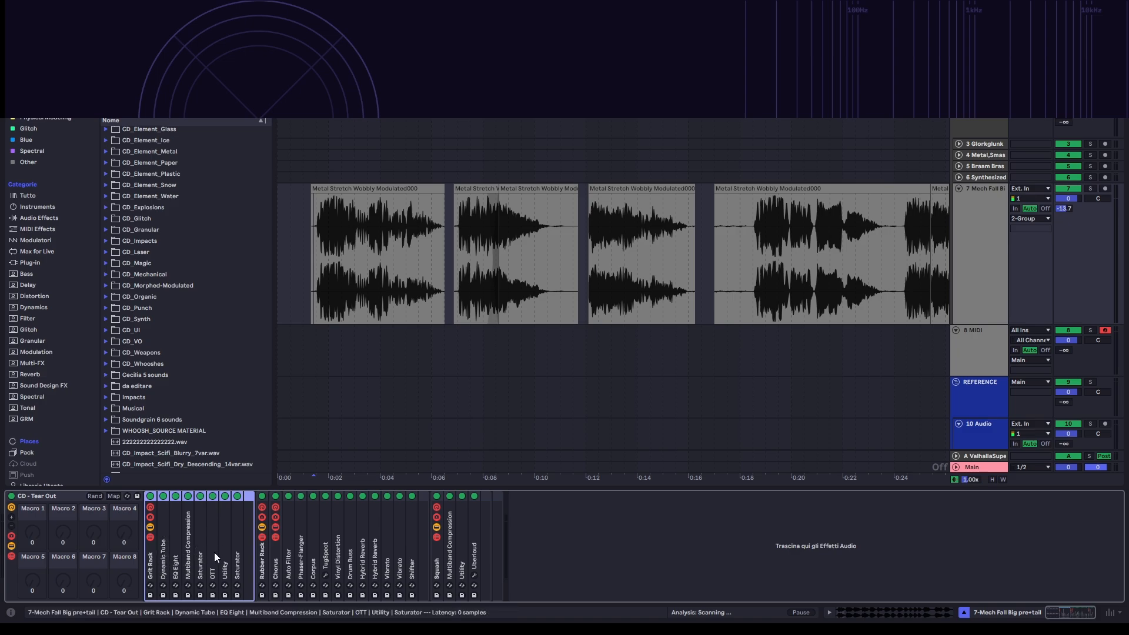
pyautogui.click(263, 553)
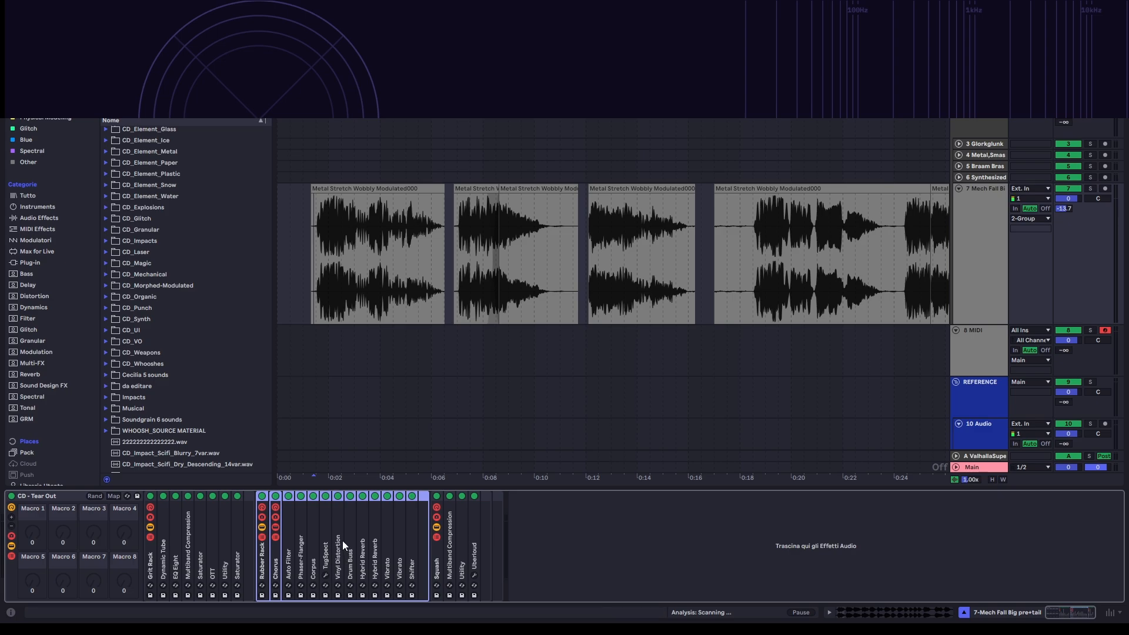
pyautogui.click(154, 559)
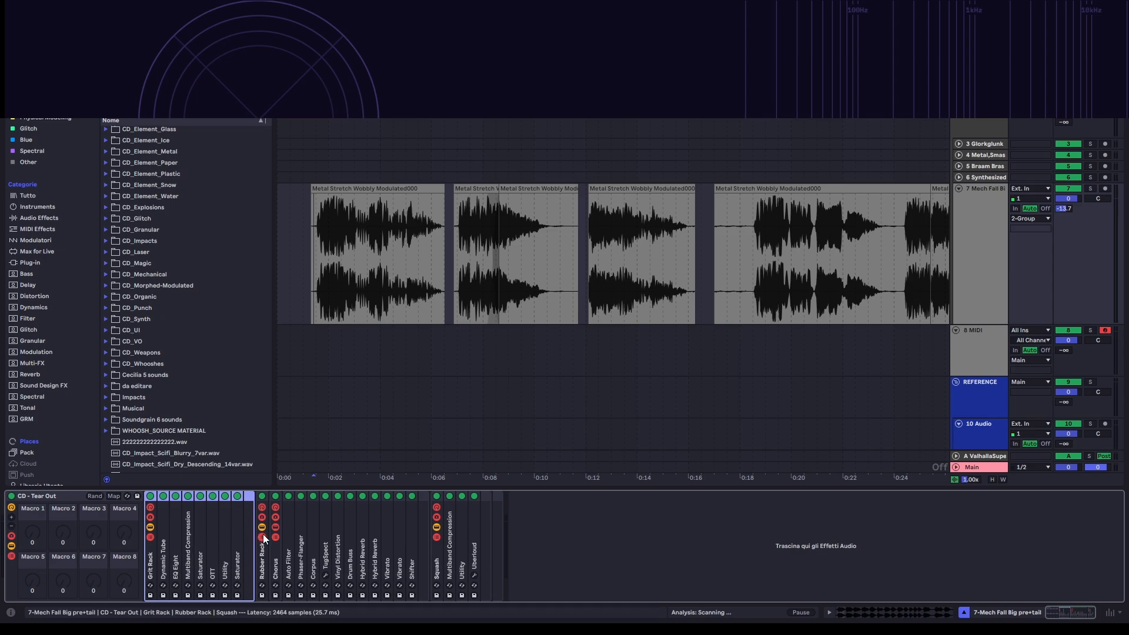
pyautogui.click(263, 556)
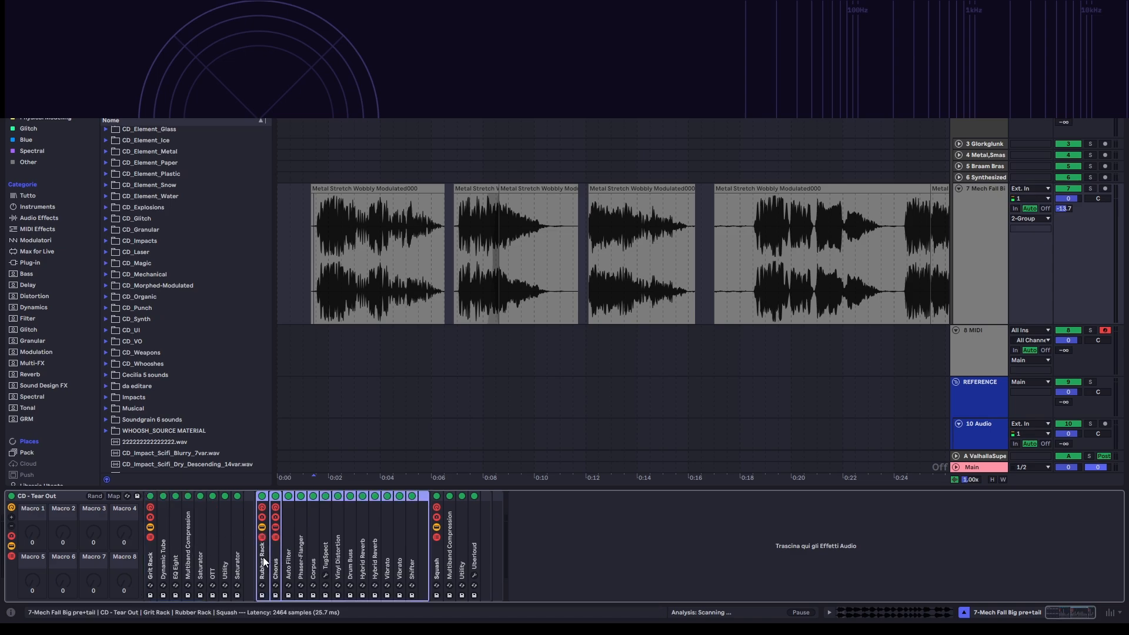
pyautogui.click(435, 558)
pyautogui.click(540, 539)
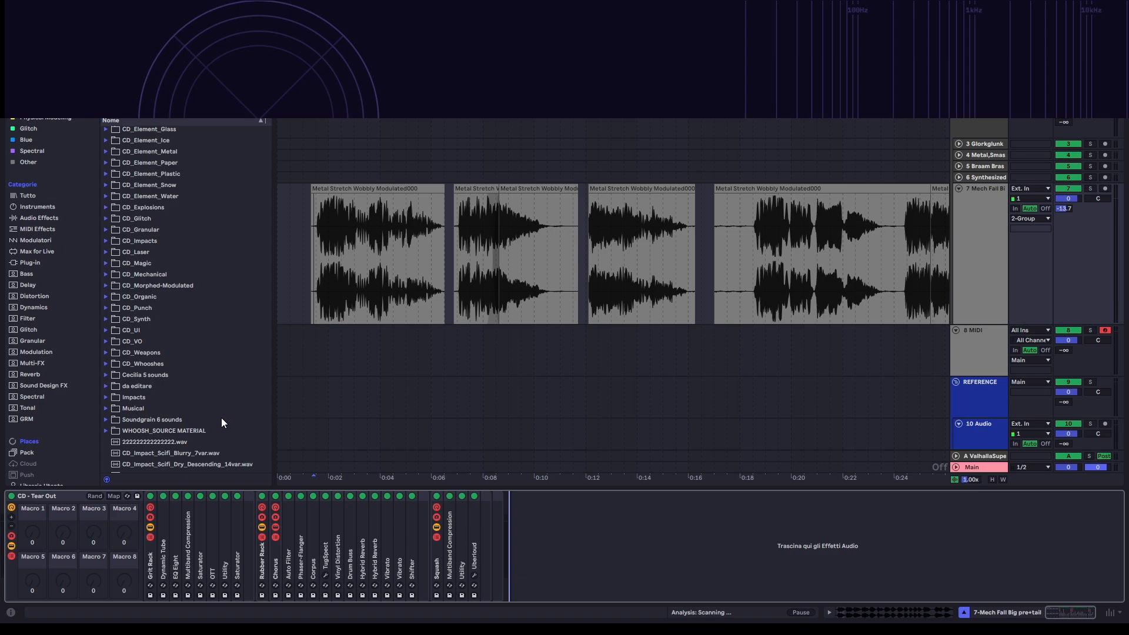
# - Bypass the CD - Tear Out rack and audition the first Metal Stretch Wobbly Modulated clip without effects
pyautogui.click(365, 191)
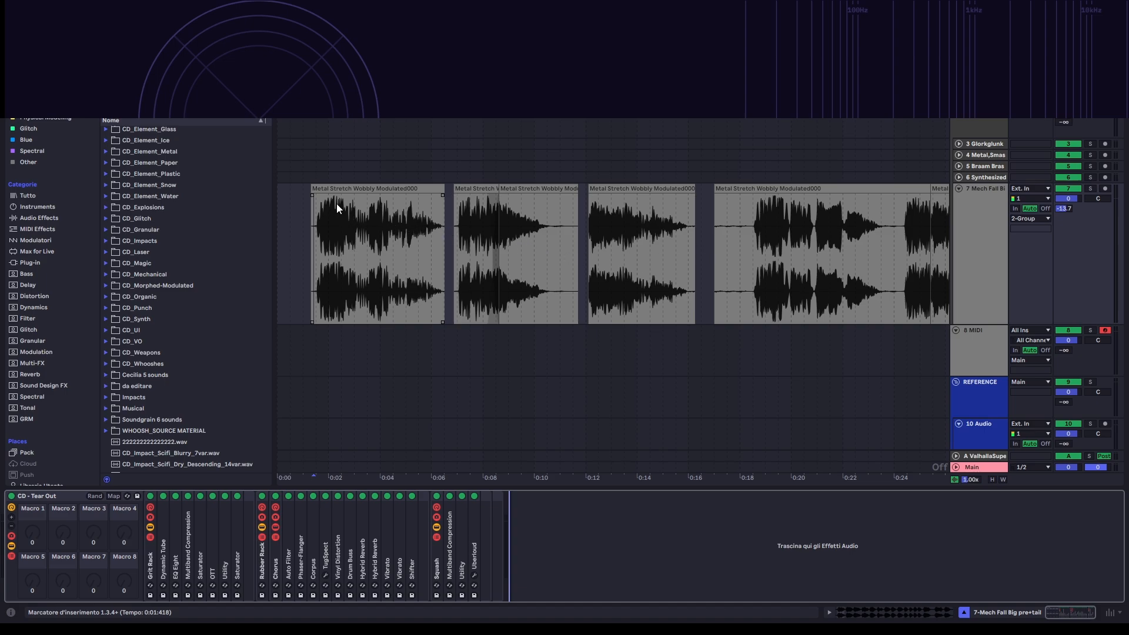
pyautogui.click(316, 236)
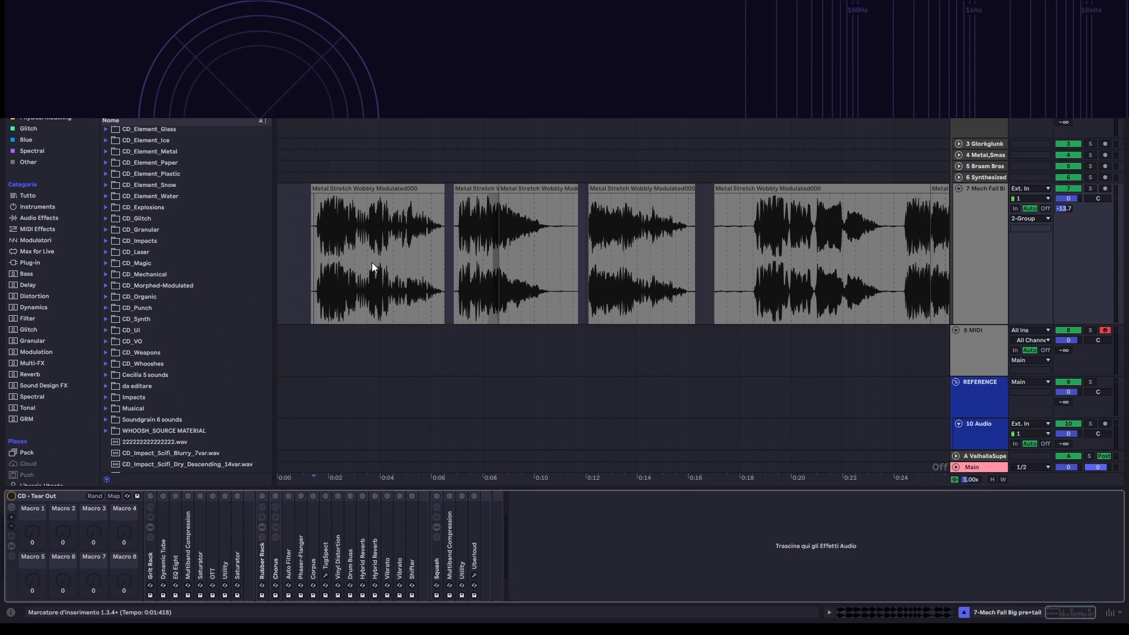
pyautogui.click(380, 187)
pyautogui.press('space')
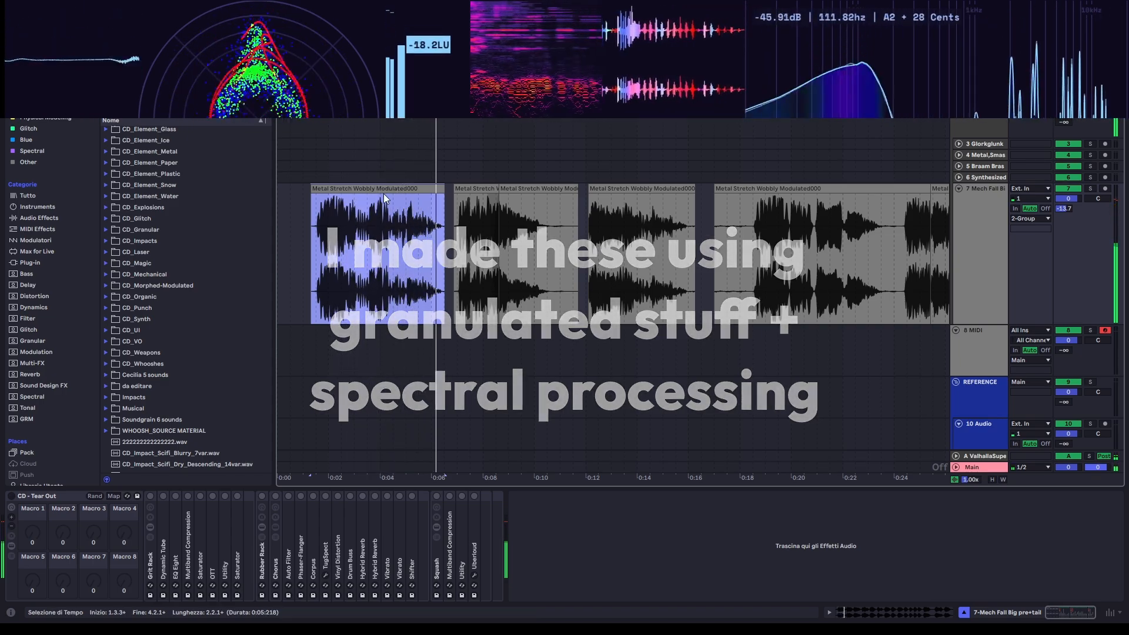
pyautogui.press('space')
# - Audition the third Metal Stretch clip and the one starting at about 0:29 without effects
pyautogui.click(651, 239)
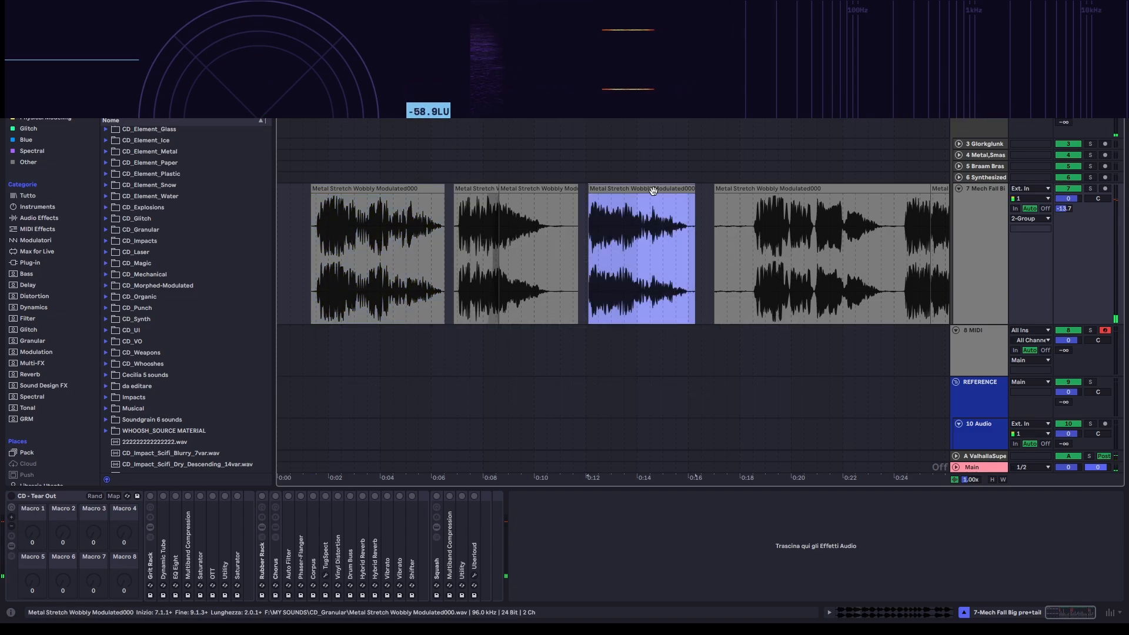
pyautogui.keyDown('ctrl'); pyautogui.scroll(-5, 514, 253); pyautogui.keyUp('ctrl')
pyautogui.press('space')
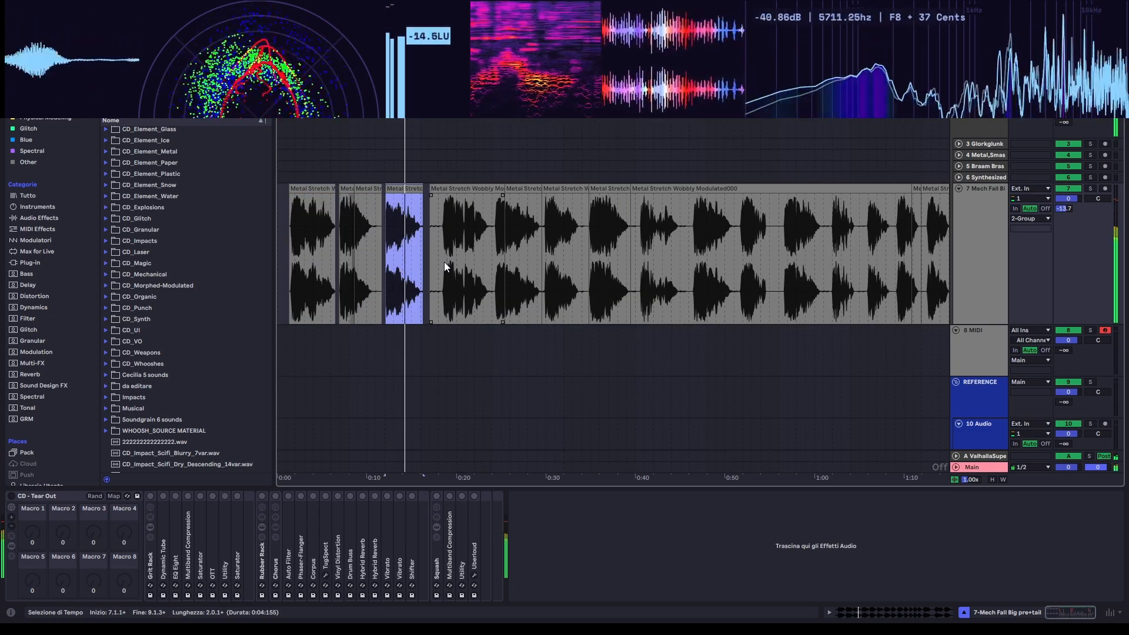
pyautogui.press('space')
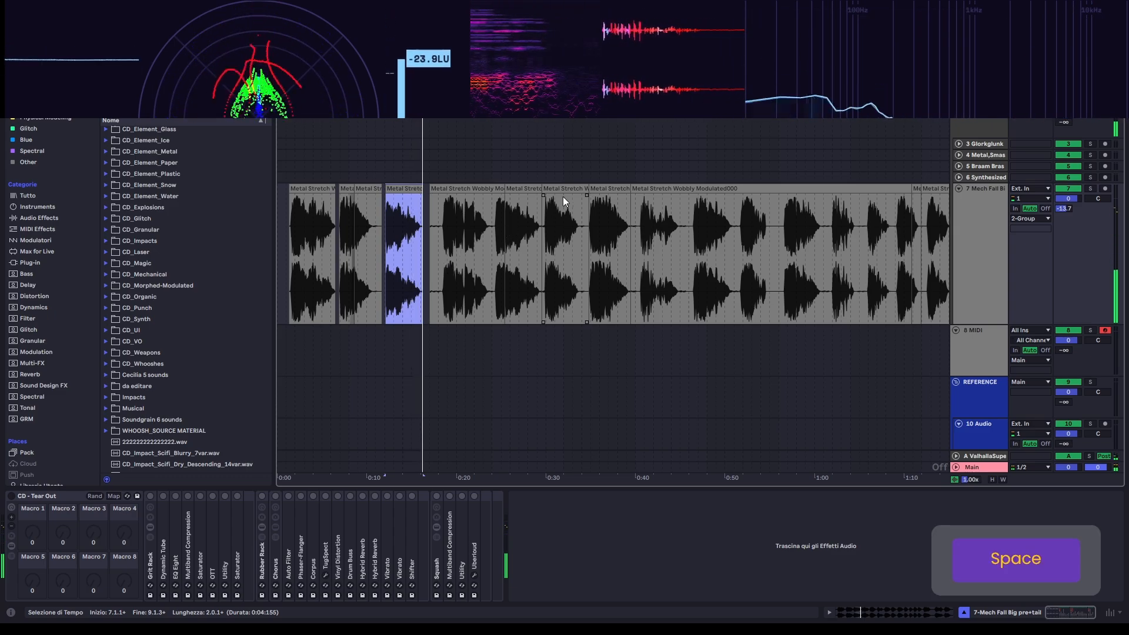
pyautogui.click(562, 191)
pyautogui.press('space')
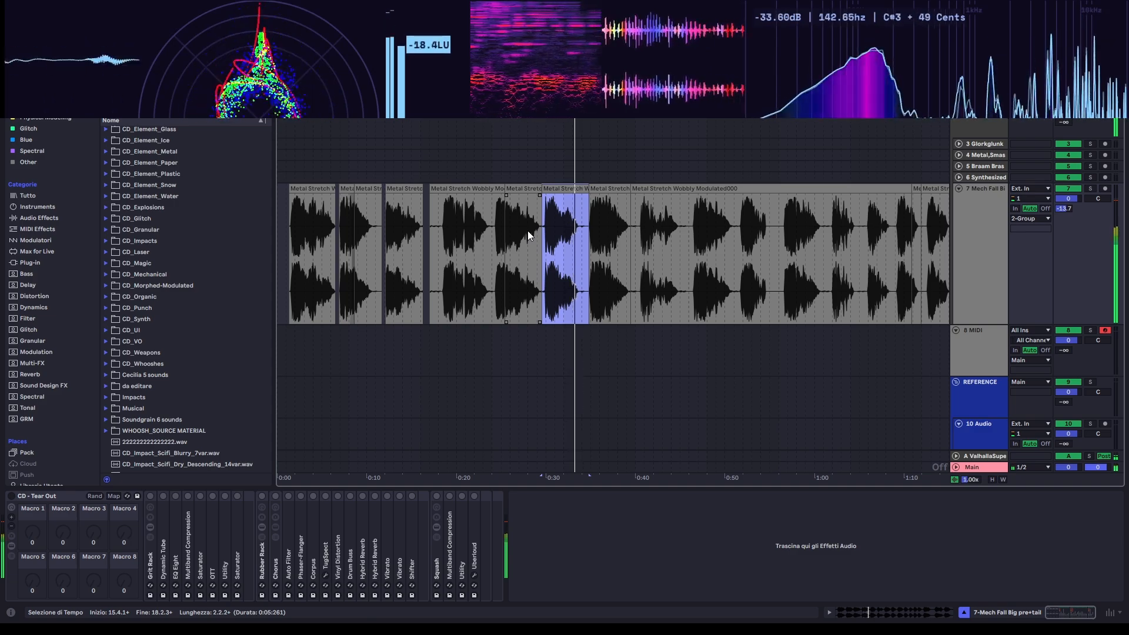
pyautogui.press('space')
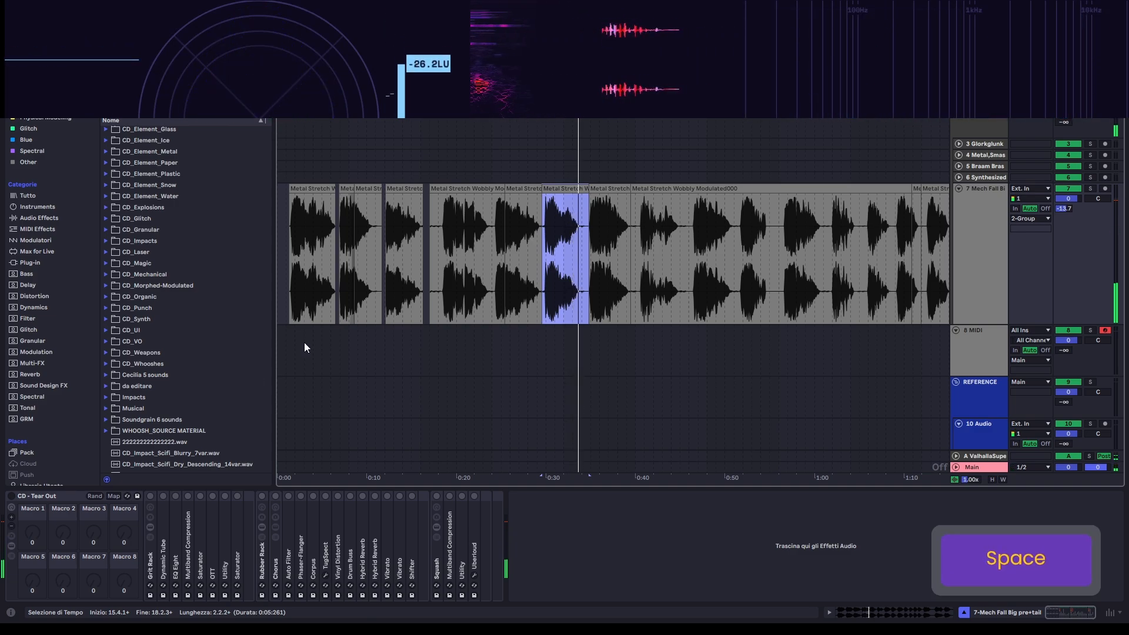
# - Reactivate the CD - Tear Out rack and audition the first Metal Stretch clip through it
pyautogui.click(12, 495)
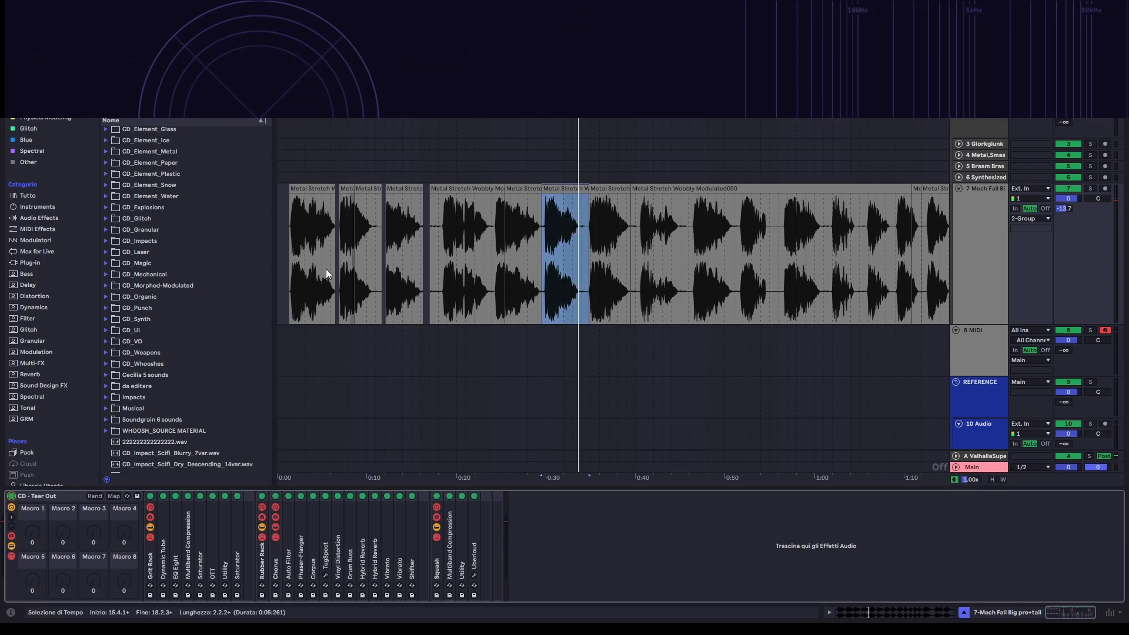
pyautogui.click(316, 190)
pyautogui.press('space')
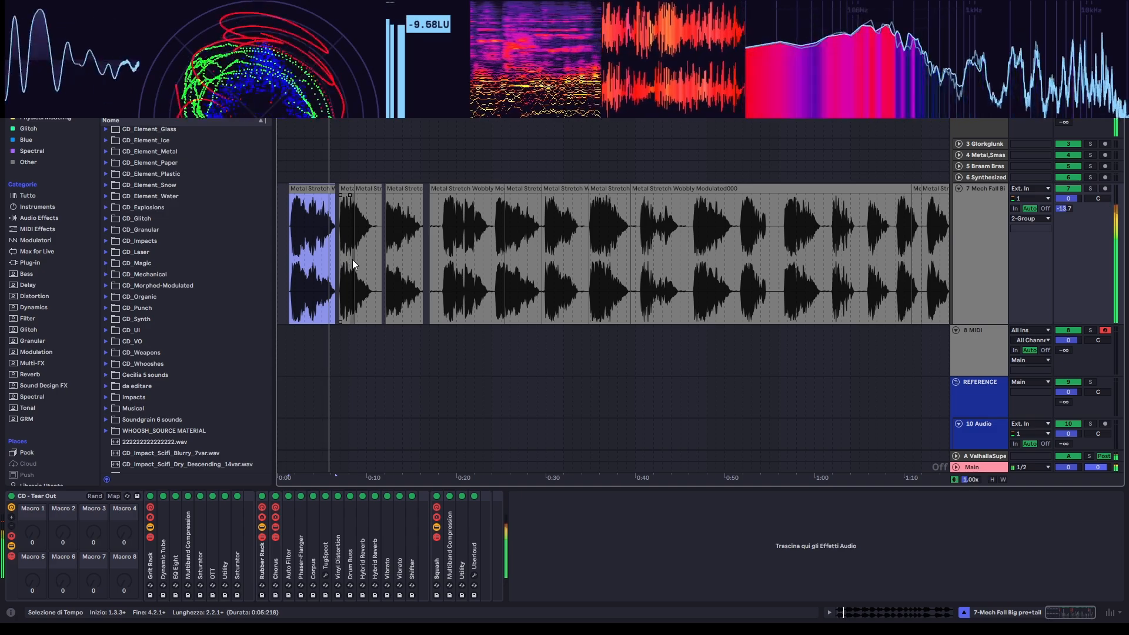
pyautogui.press('space')
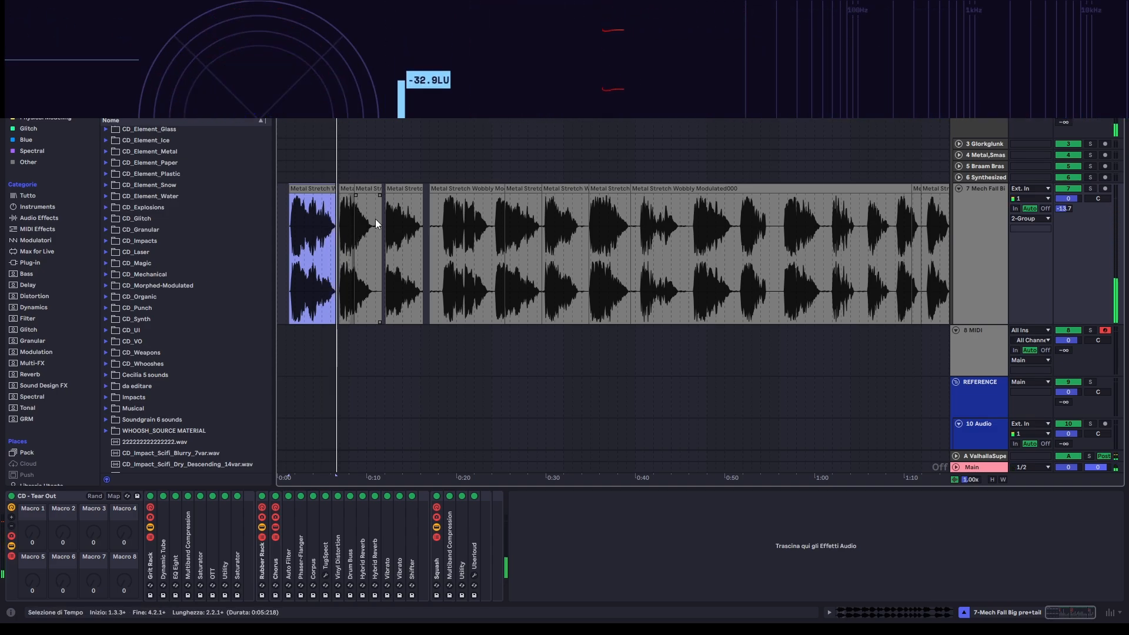
# - Bypass the Rubber Rack and Squash so only the Grit Rack stays active, and select the first Metal Stretch clip
pyautogui.click(150, 552)
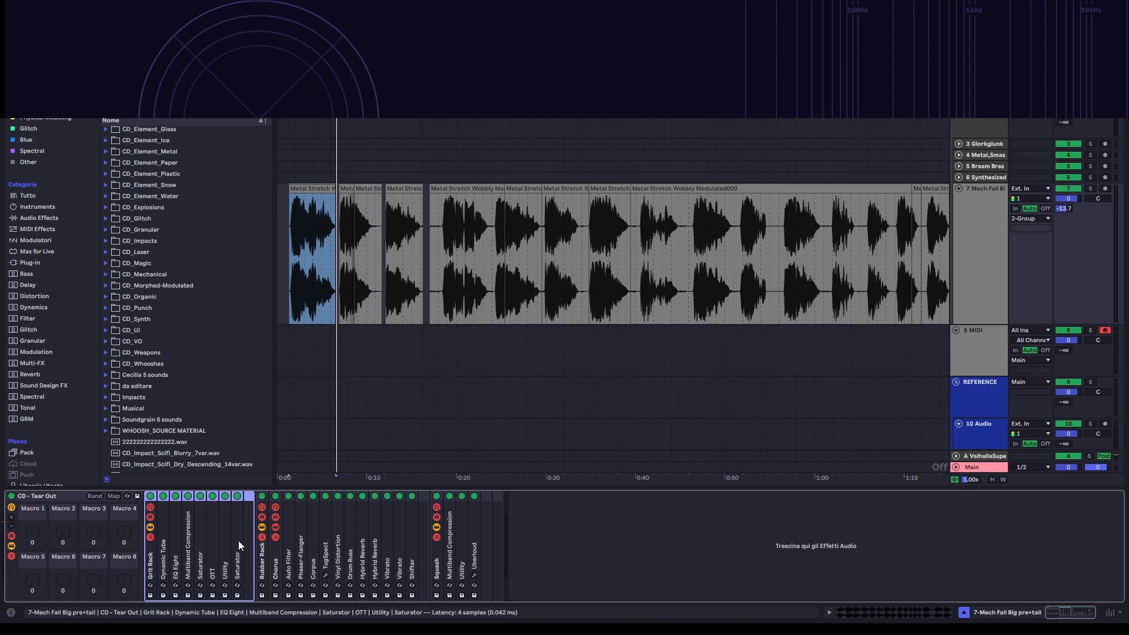
pyautogui.click(263, 561)
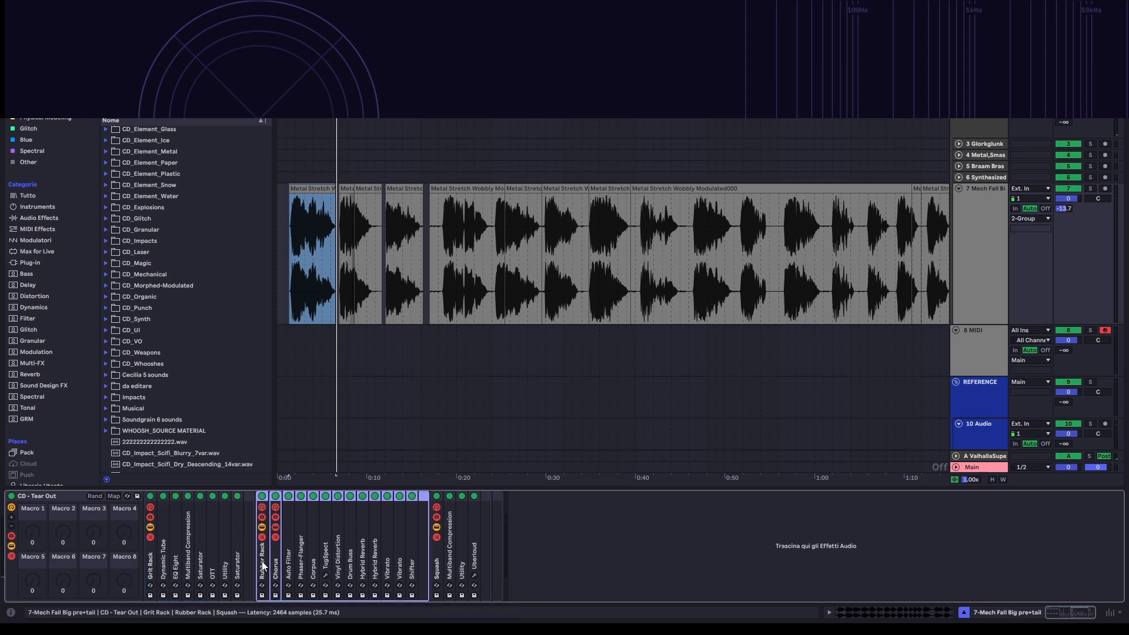
pyautogui.click(262, 496)
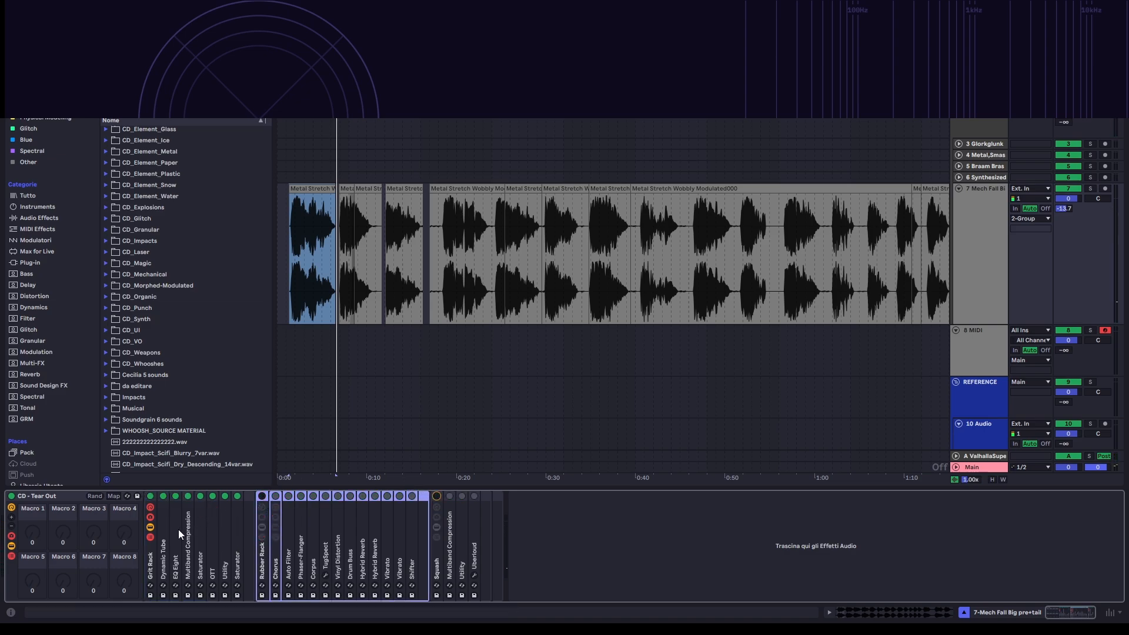
pyautogui.click(150, 545)
pyautogui.click(303, 183)
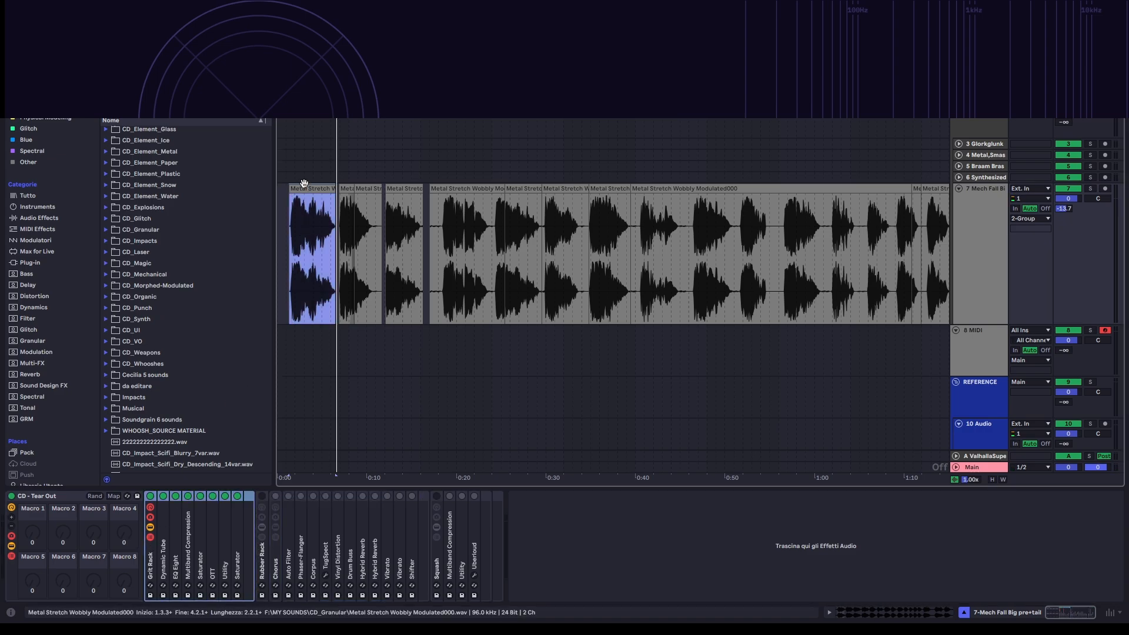
# - Audition the first Metal Stretch Wobbly Modulated clip through the Grit Rack alone, switching the rack off and back on for comparison
pyautogui.press('space')
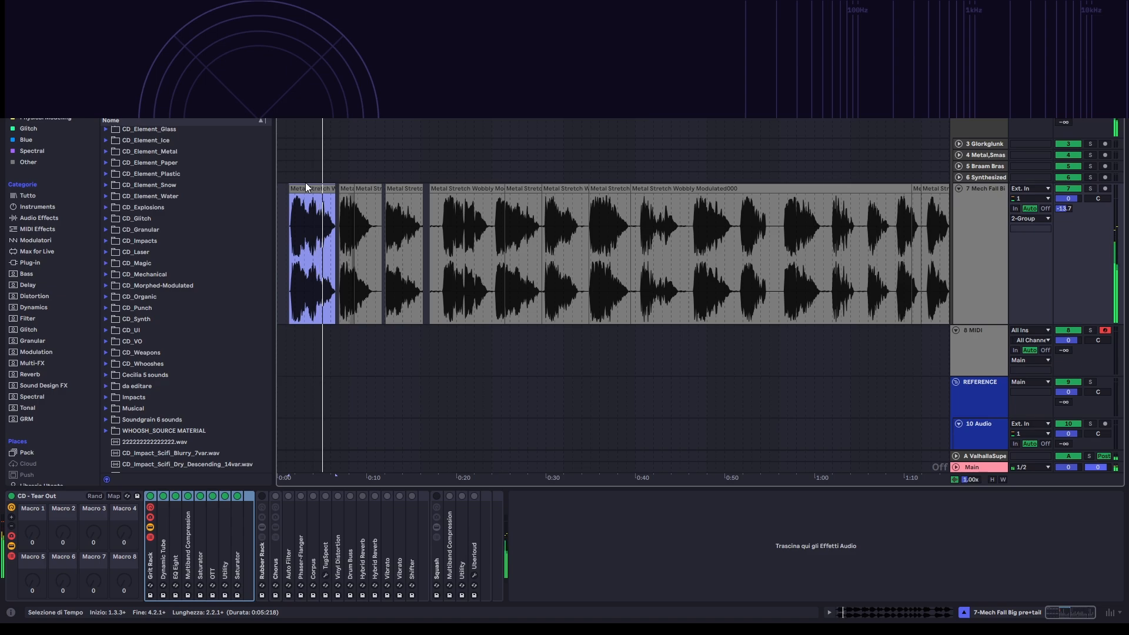
pyautogui.press('space')
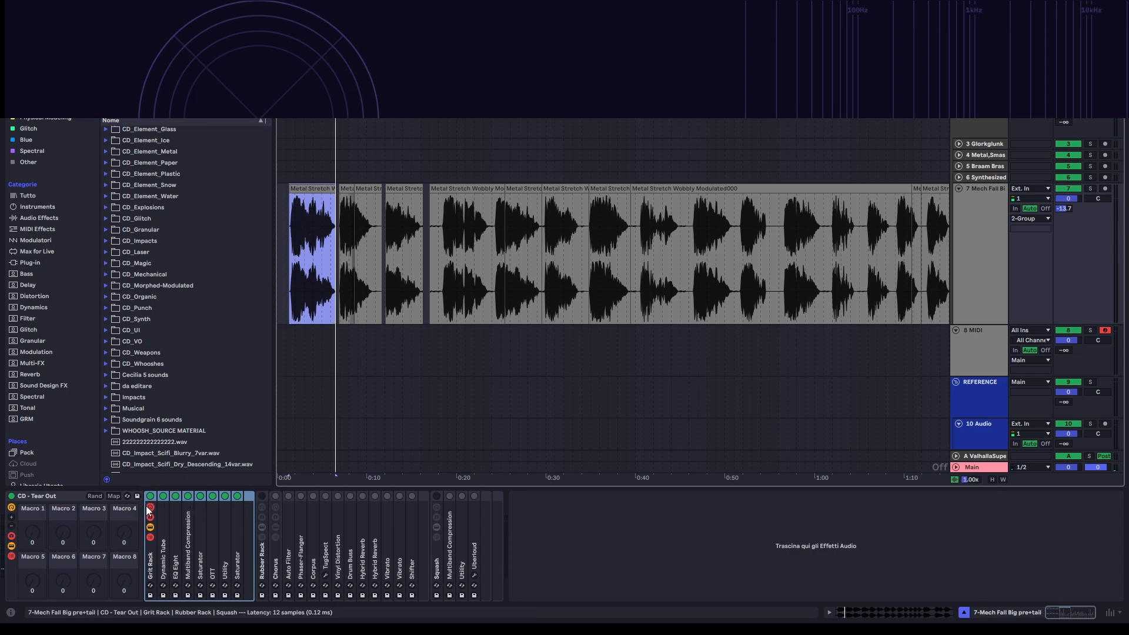
pyautogui.press('space')
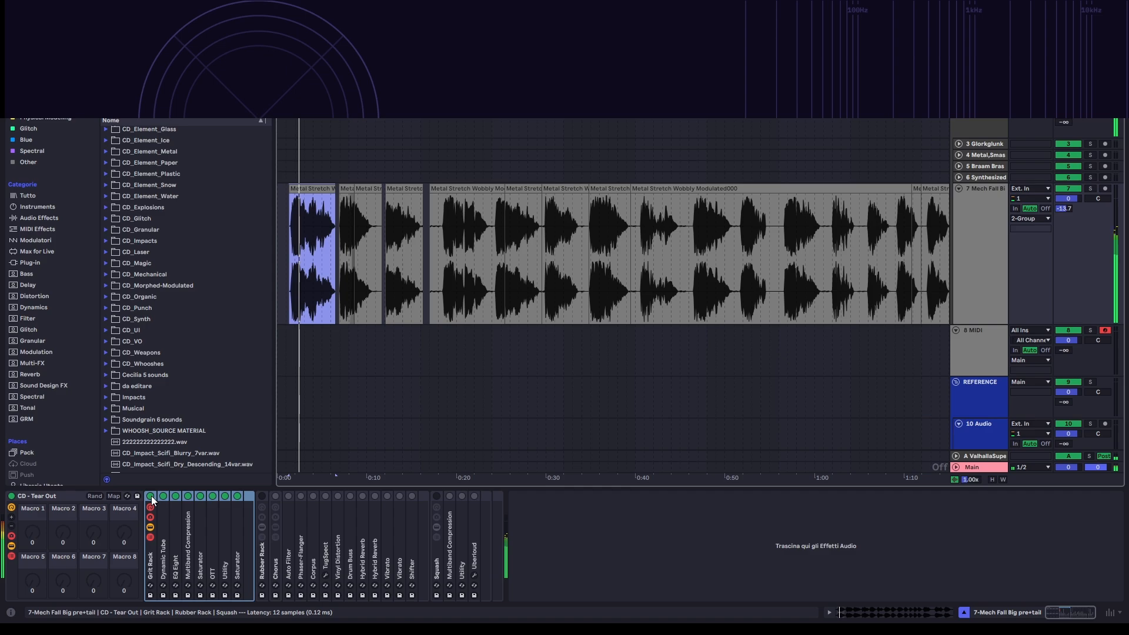
pyautogui.press('space')
pyautogui.click(151, 496)
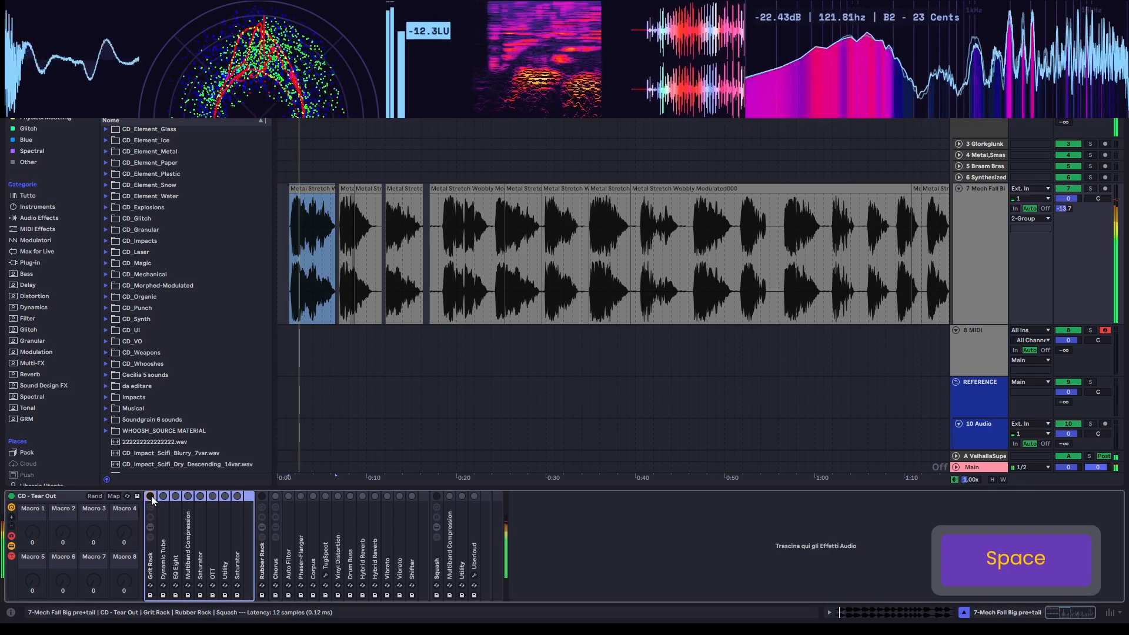
pyautogui.press('space')
pyautogui.click(151, 496)
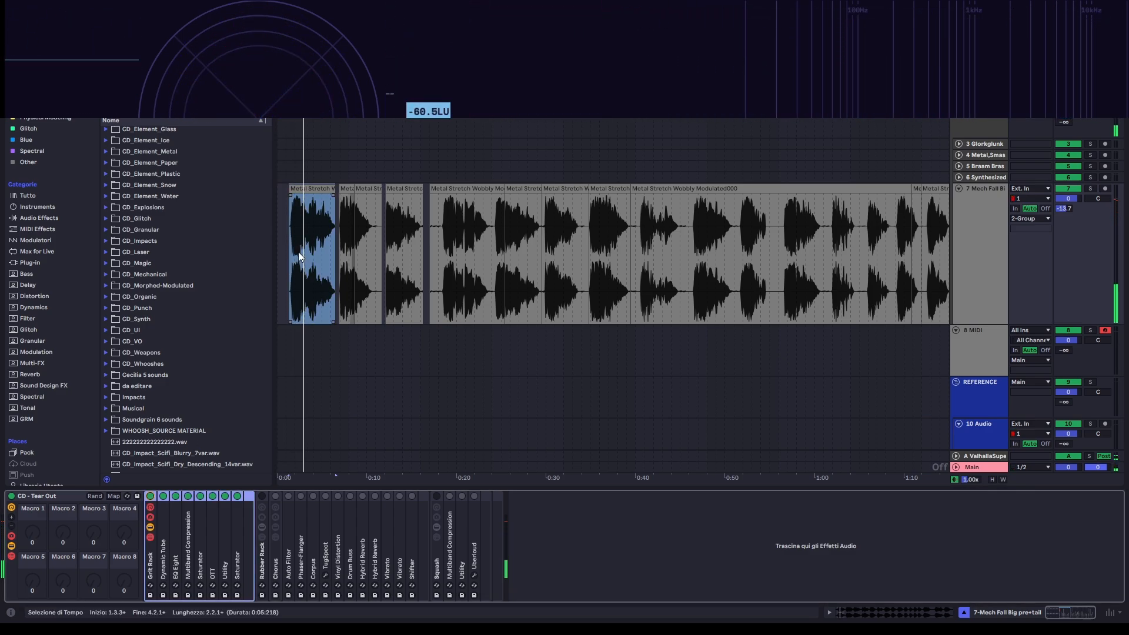
# - Reactivate the Rubber Rack and audition the first Metal Stretch clip through the Grit and Rubber racks
pyautogui.click(263, 496)
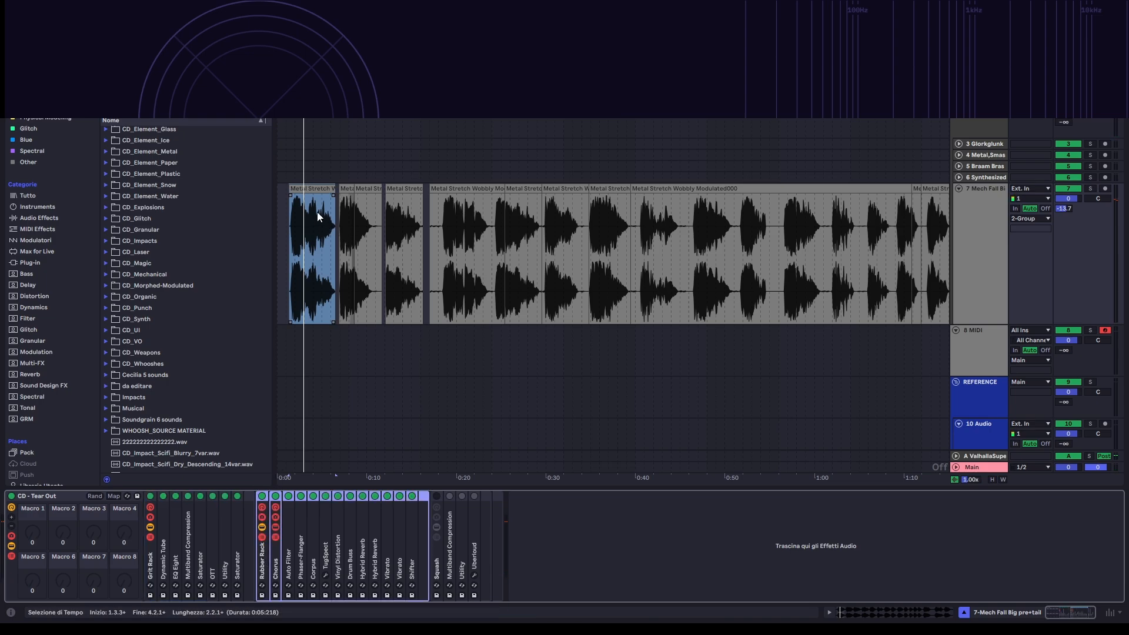
pyautogui.click(307, 186)
pyautogui.press('space')
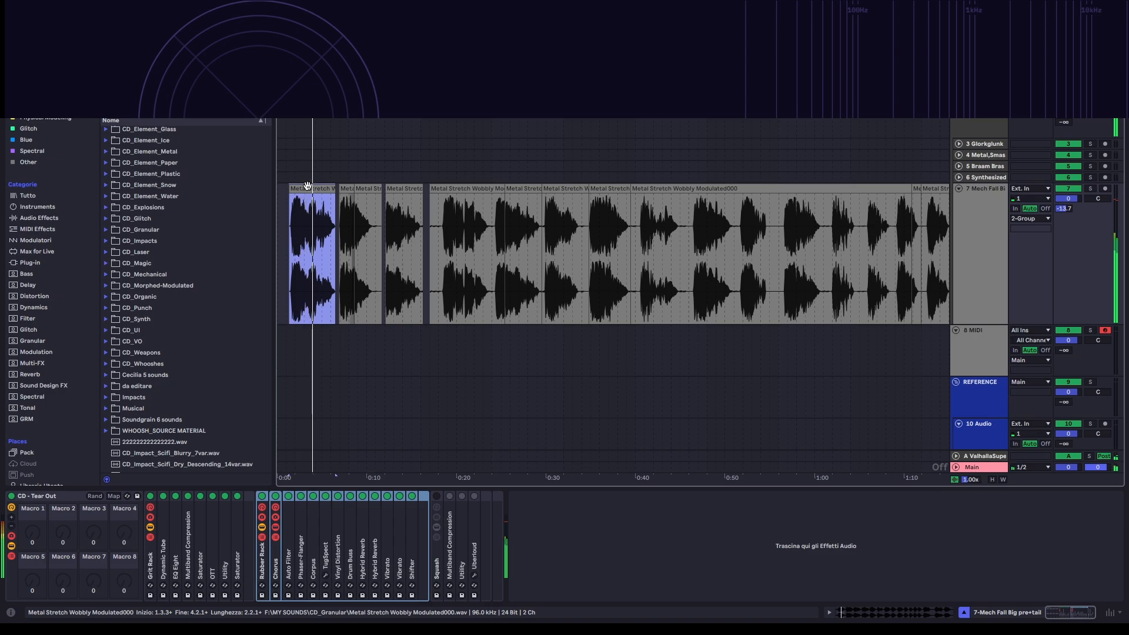
pyautogui.press('space')
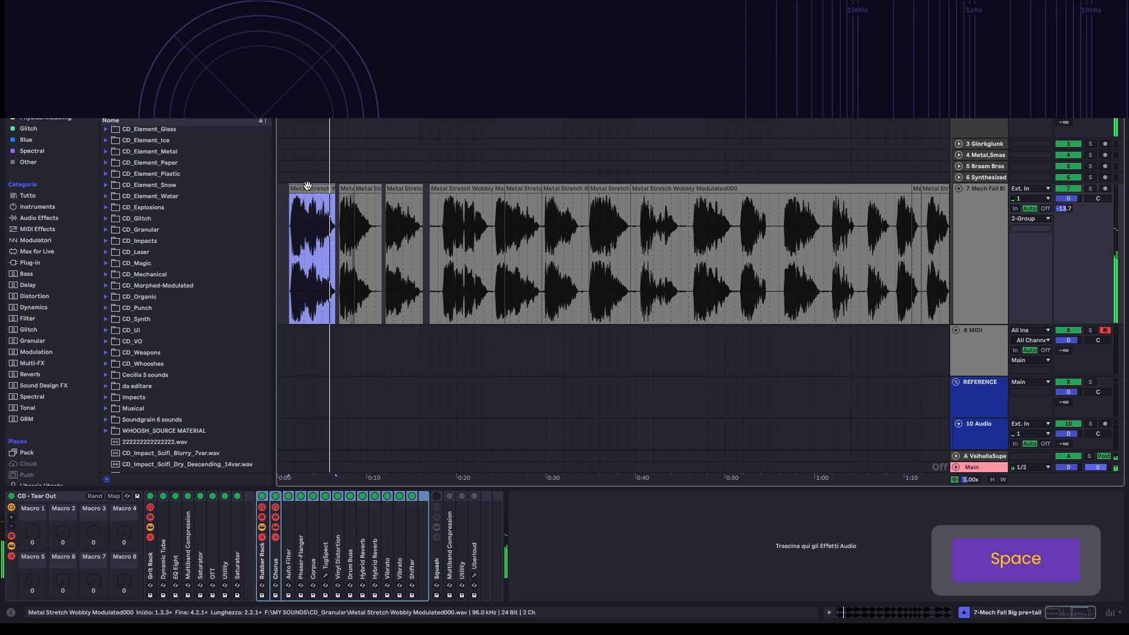
# - Reactivate the Squash rack and audition the first Metal Stretch clip through the complete CD - Tear Out rack
pyautogui.click(433, 496)
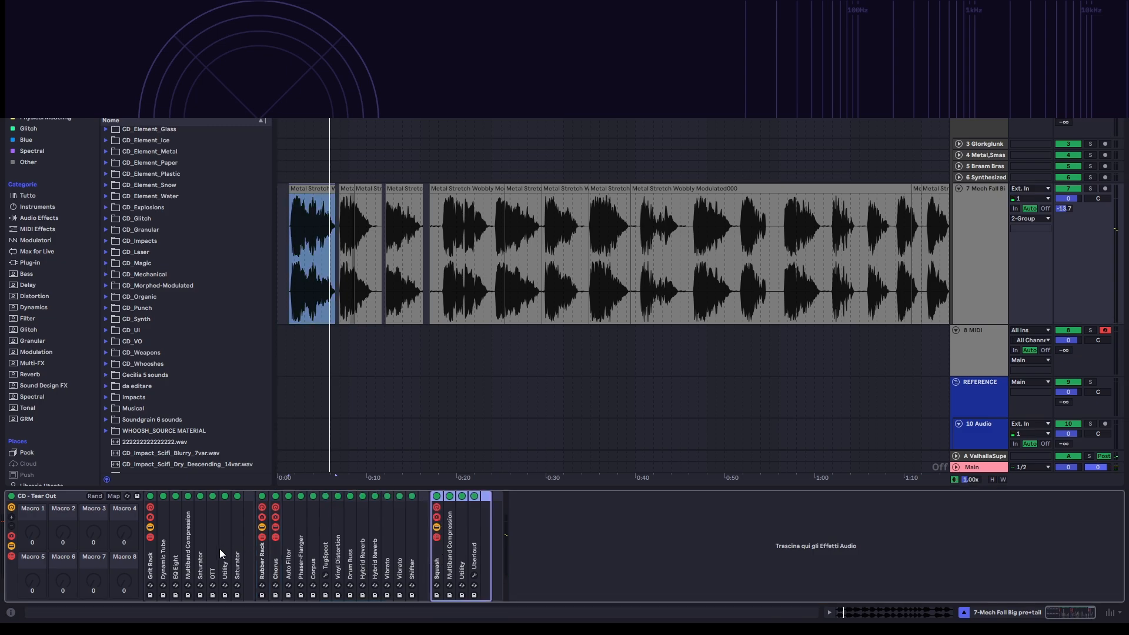
pyautogui.click(312, 187)
pyautogui.press('space')
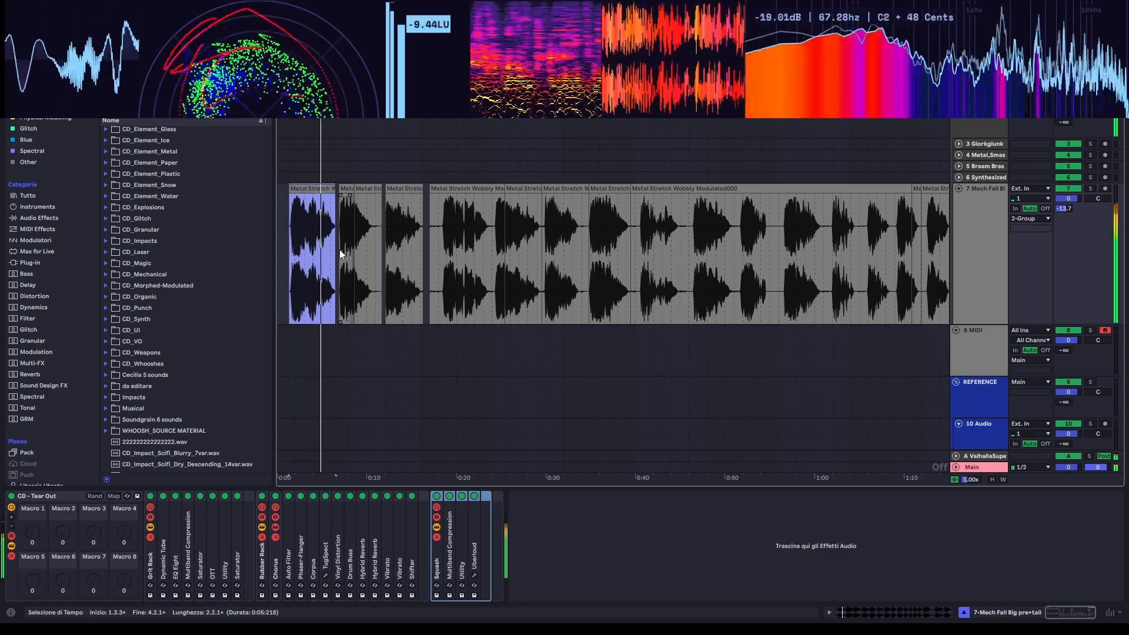
pyautogui.press('space')
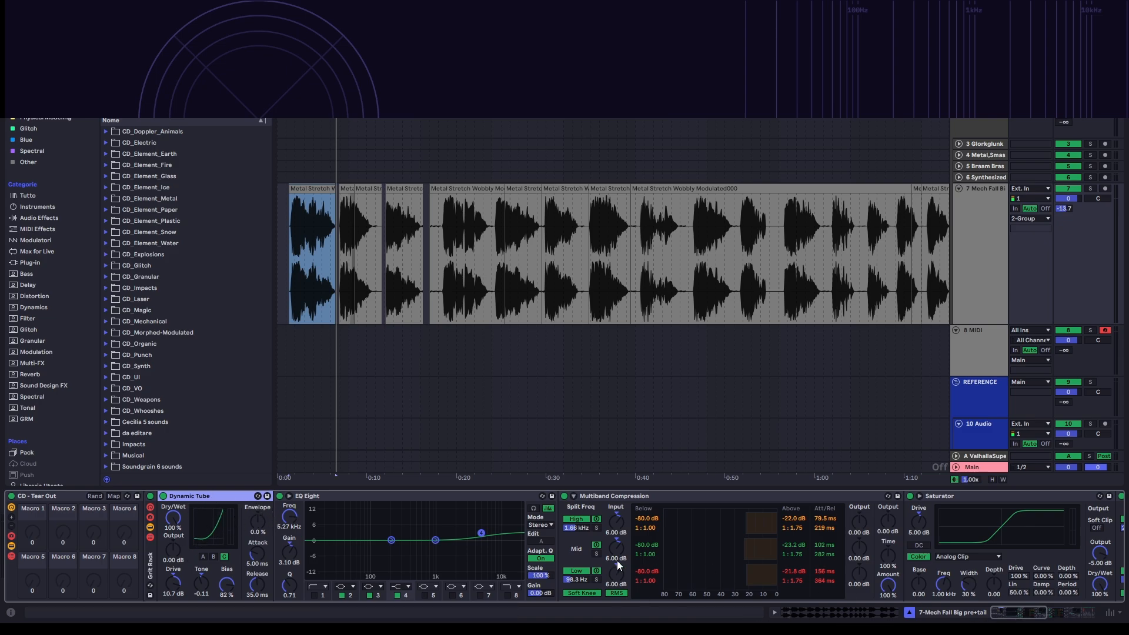
# - Examine the Grit Rack's devices in order: Dynamic Tube, EQ Eight, Multiband Compression, Saturator, OTT, Utility and the second Saturator
pyautogui.hscroll(3, 357, 510)
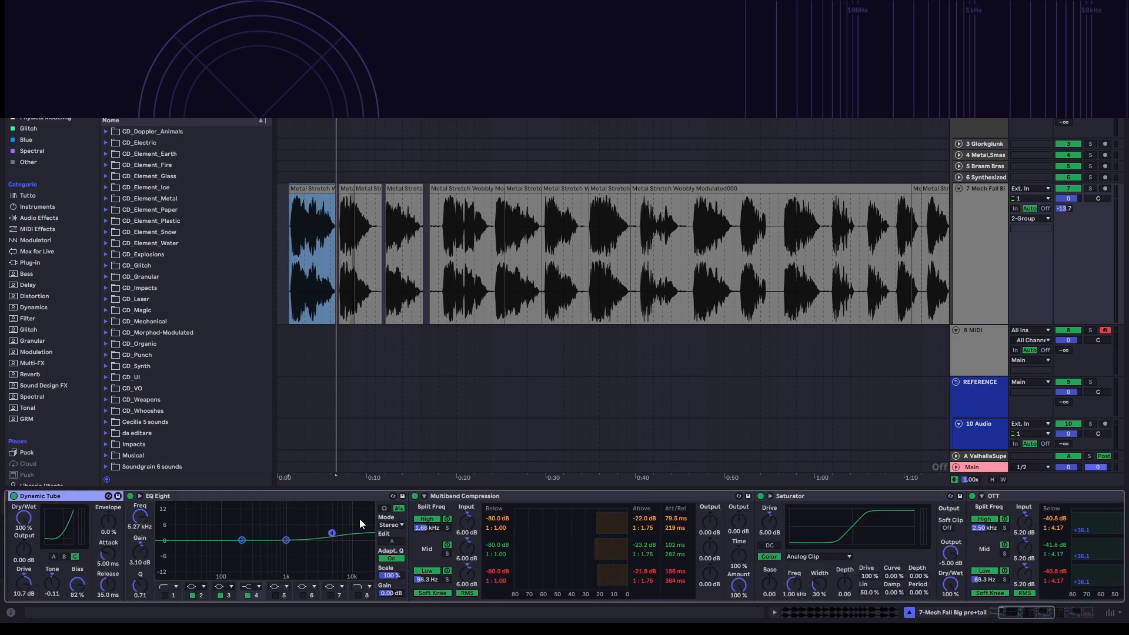
pyautogui.click(200, 500)
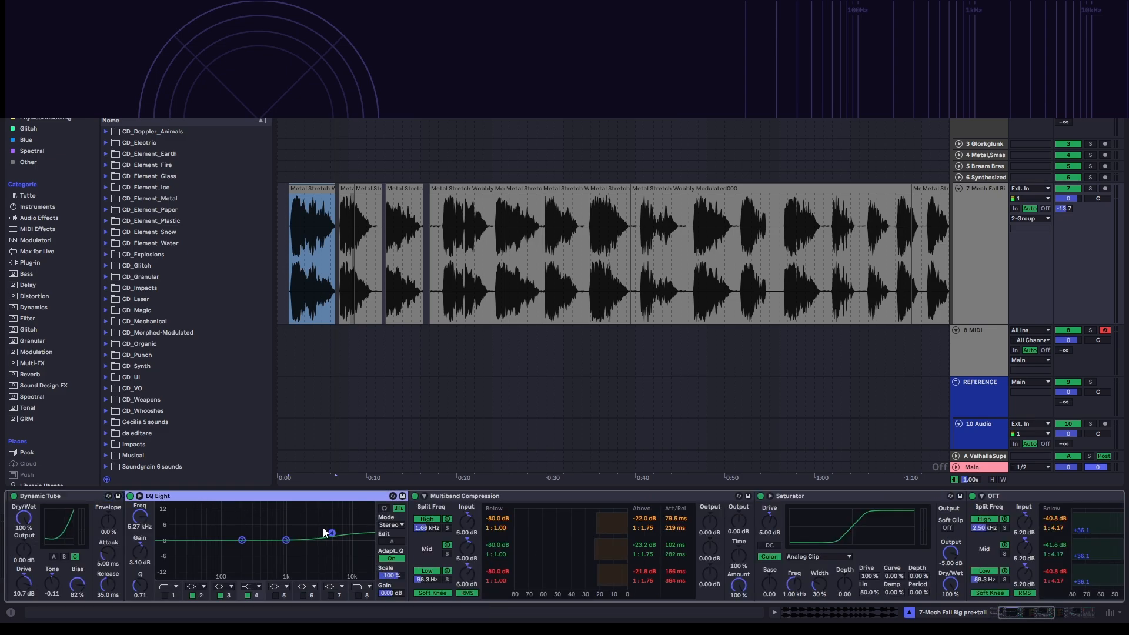
pyautogui.moveTo(1039, 616); pyautogui.dragTo(1049, 619)
pyautogui.click(322, 499)
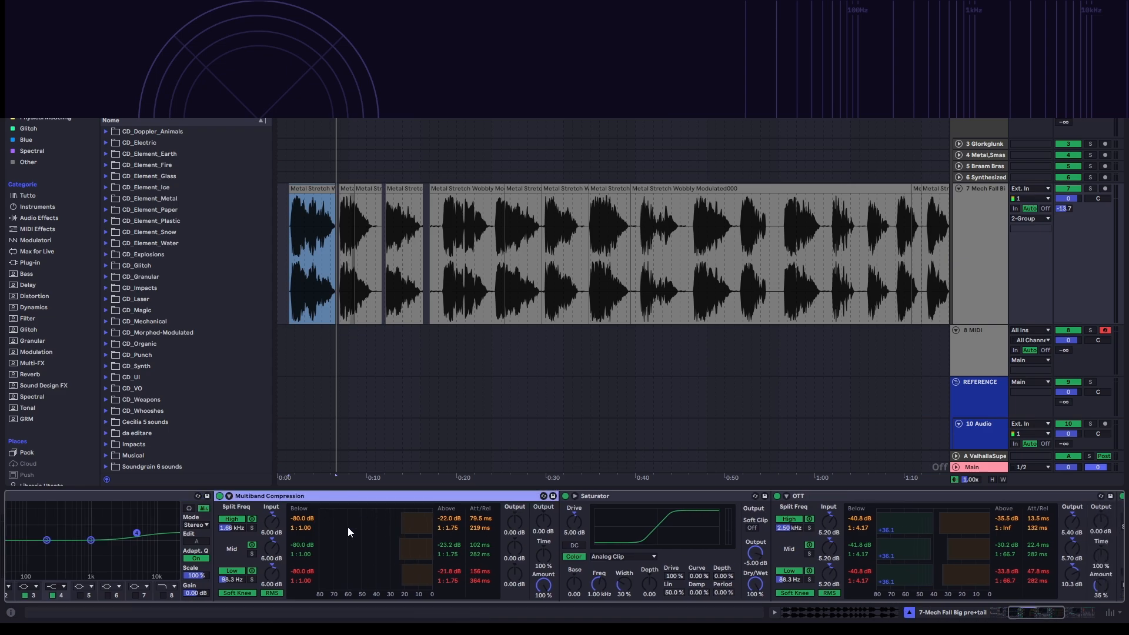
pyautogui.moveTo(1046, 618); pyautogui.dragTo(1053, 618)
pyautogui.click(435, 499)
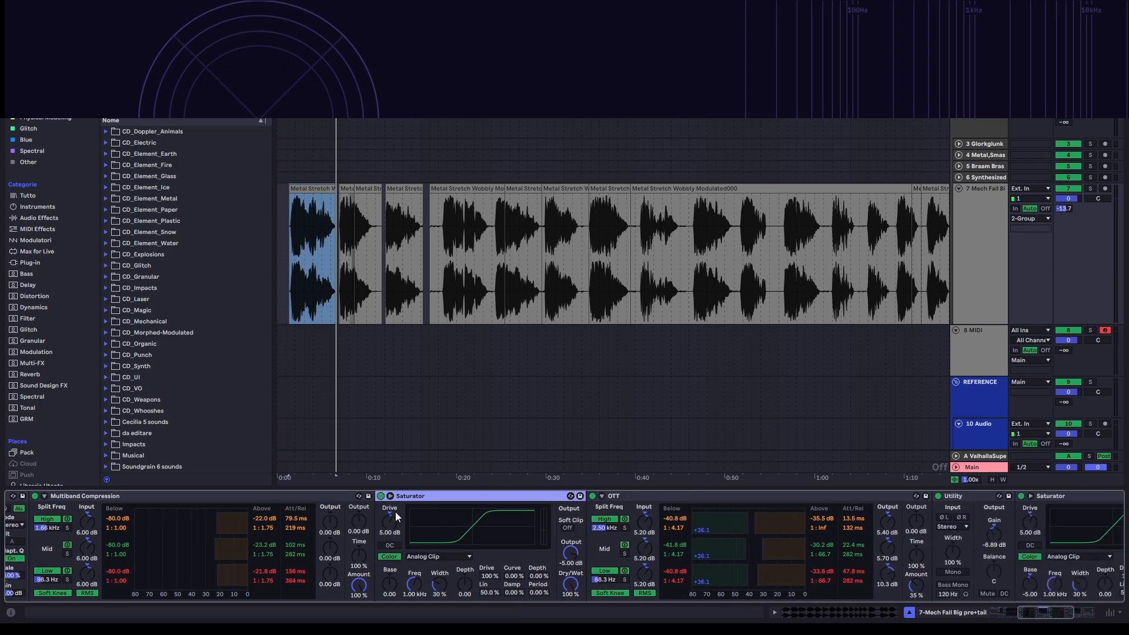
pyautogui.click(617, 494)
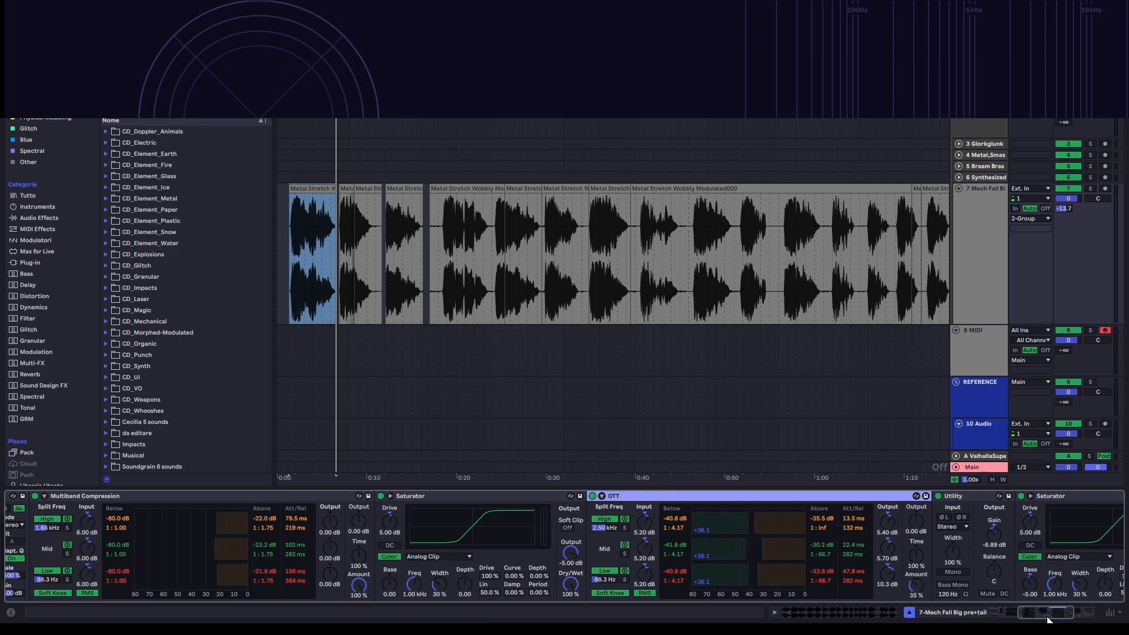
pyautogui.moveTo(1051, 615); pyautogui.dragTo(1072, 613)
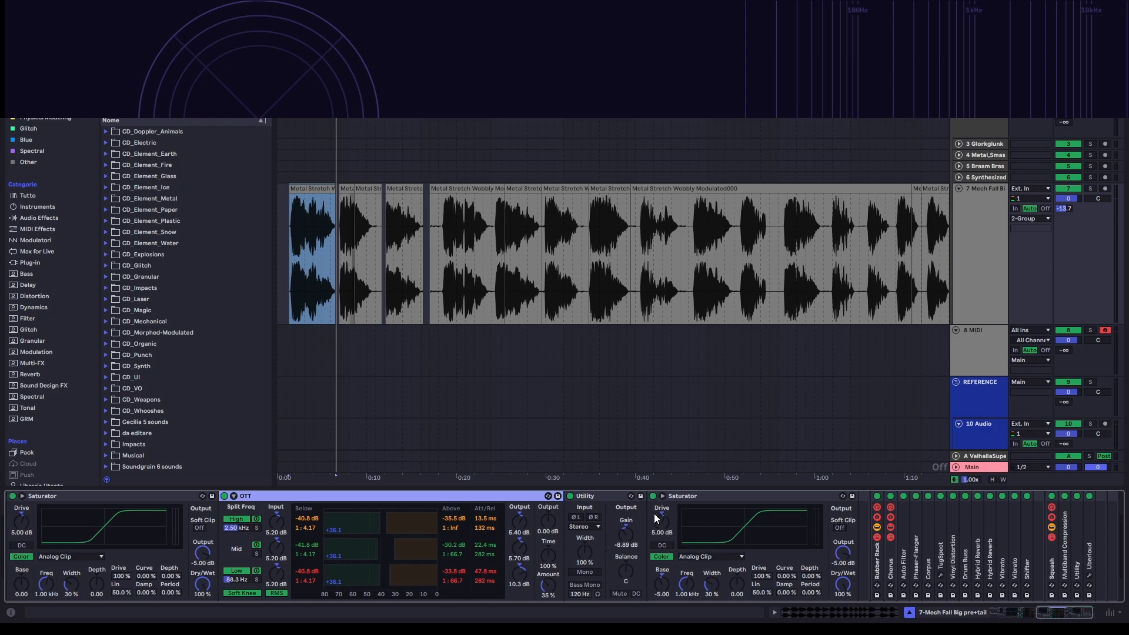
pyautogui.moveTo(1064, 613)
pyautogui.mouseDown()
pyautogui.moveTo(1030, 612)
pyautogui.moveTo(1052, 612)
pyautogui.mouseUp()
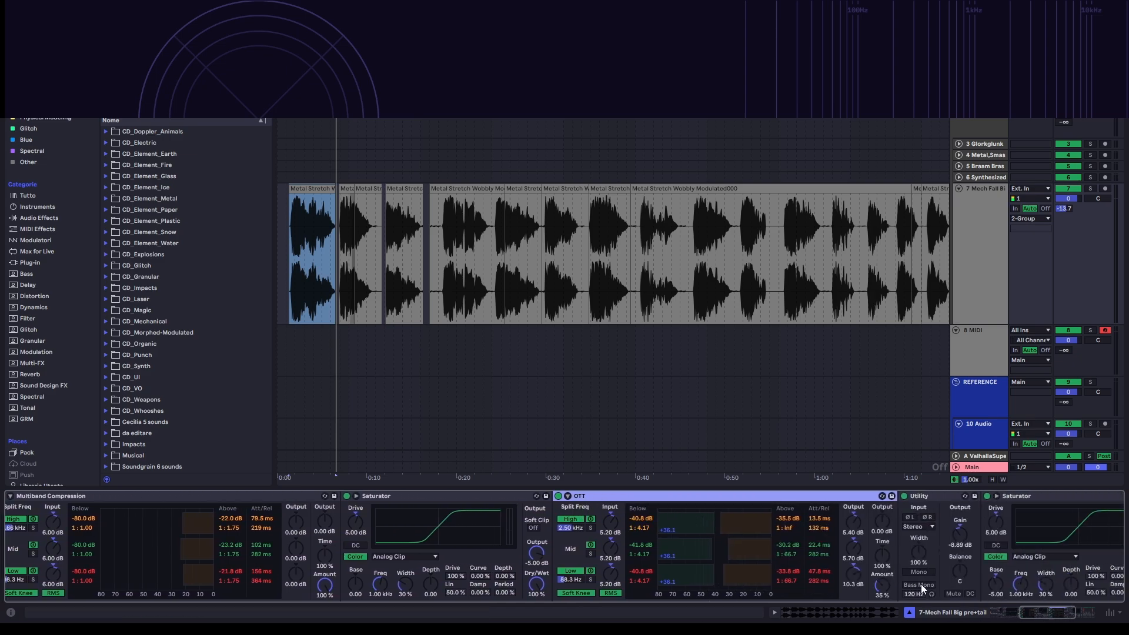
pyautogui.moveTo(1054, 612); pyautogui.dragTo(1018, 612)
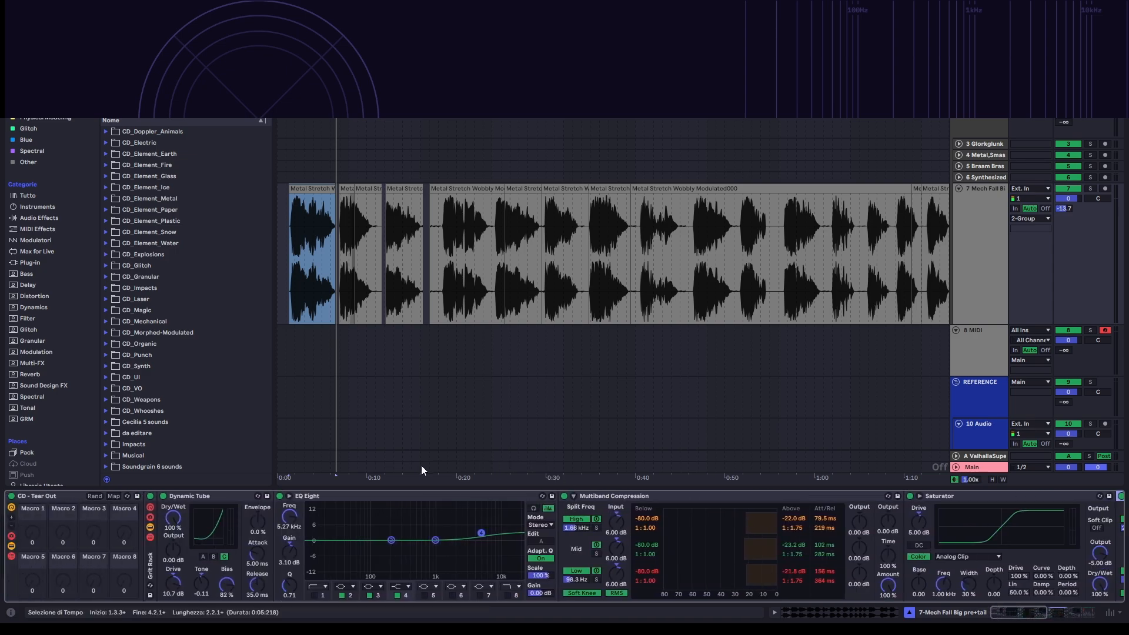
pyautogui.click(188, 496)
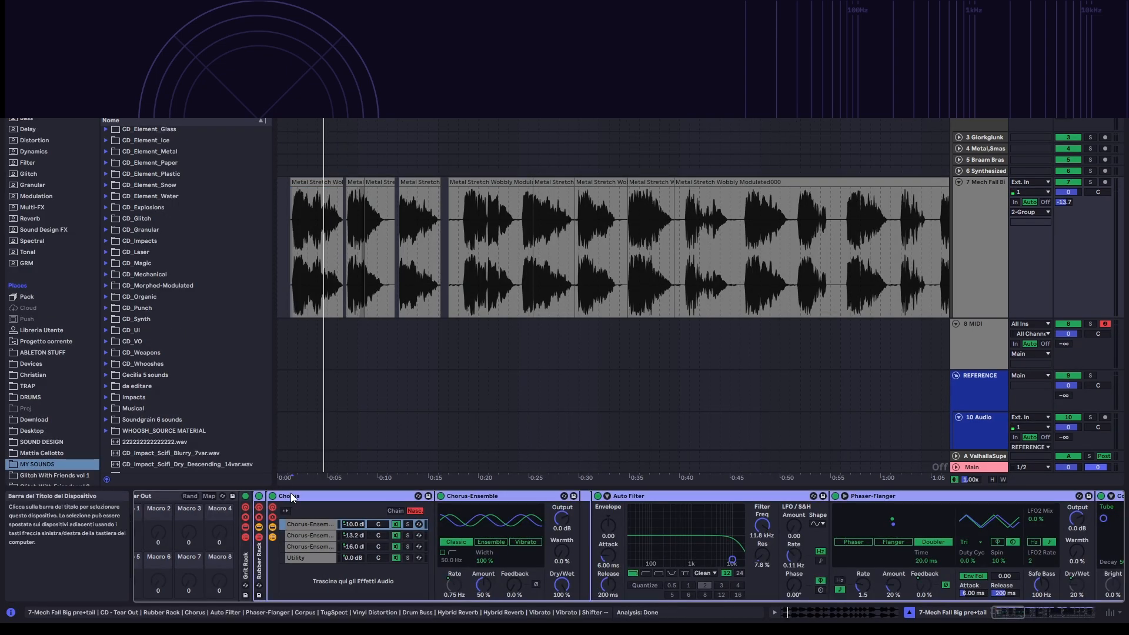
# - Inspect the chains of the Chorus rack inside the Rubber Rack, from the Chorus-Ensemble chains to the Utility chain
pyautogui.click(315, 495)
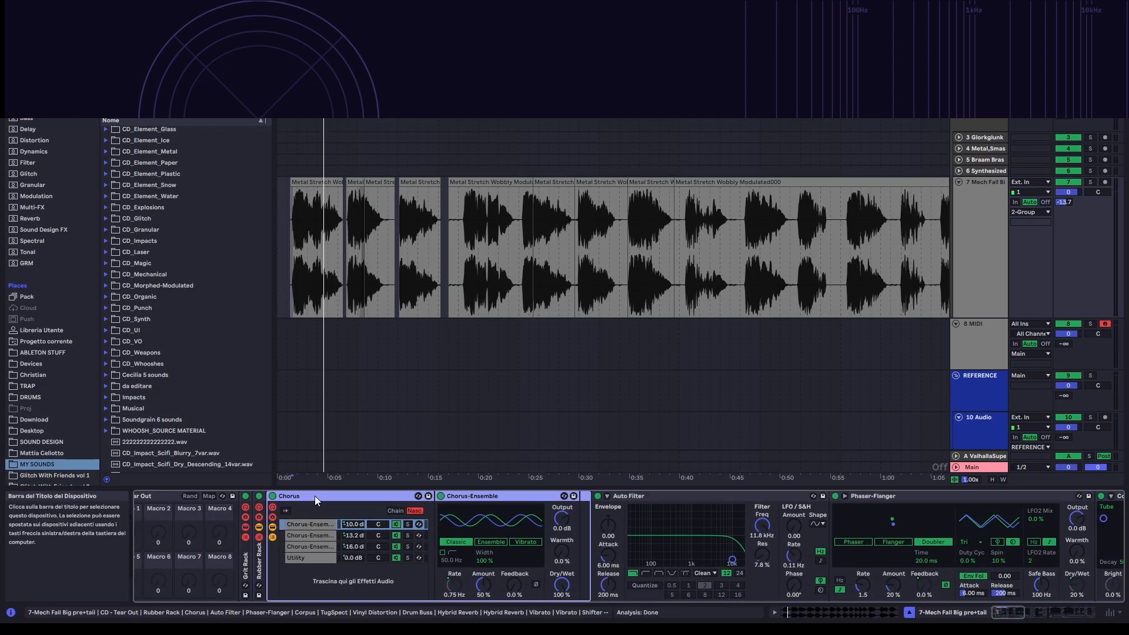
pyautogui.click(310, 535)
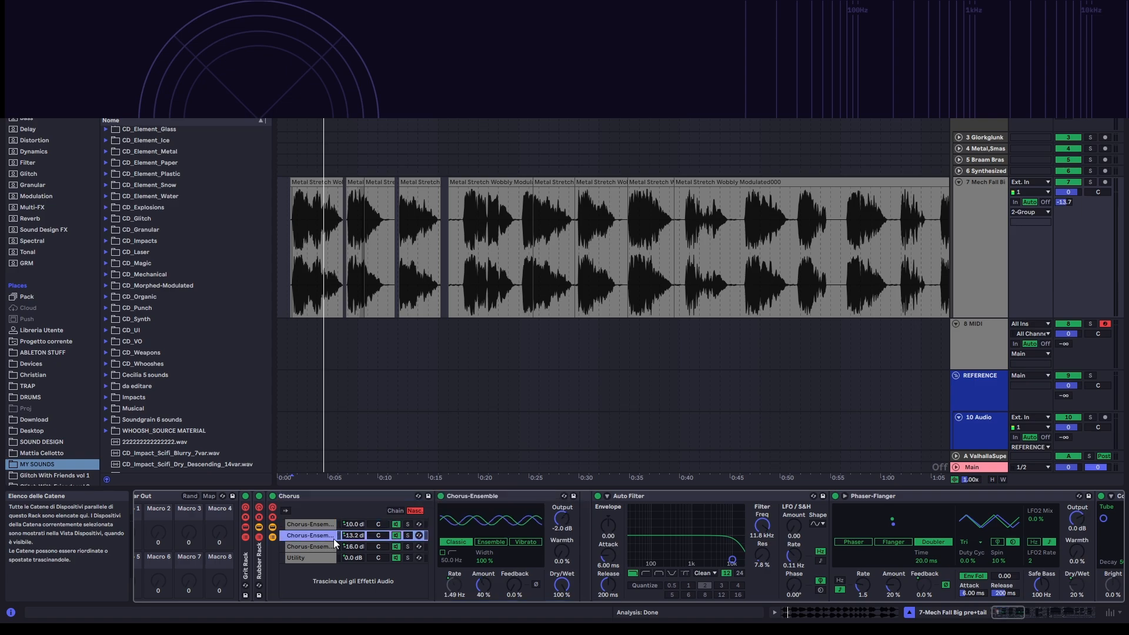
pyautogui.click(302, 546)
pyautogui.click(307, 560)
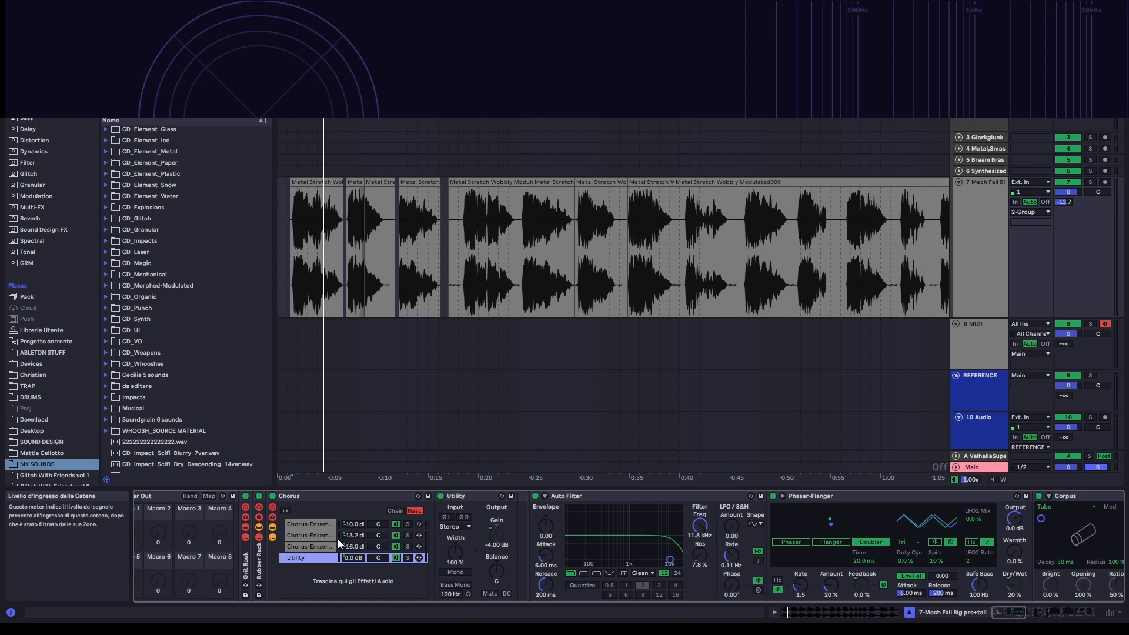
# - Examine the Rubber Rack's Auto Filter, Phaser-Flanger and Corpus settings, including the list of Corpus resonator types
pyautogui.click(588, 495)
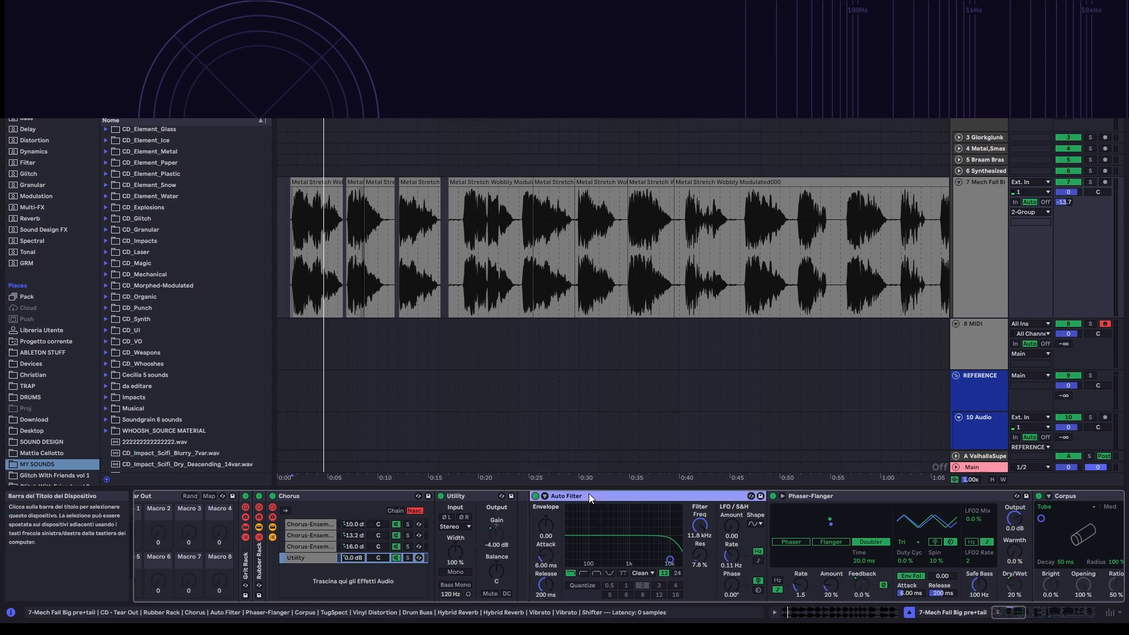
pyautogui.click(1021, 614)
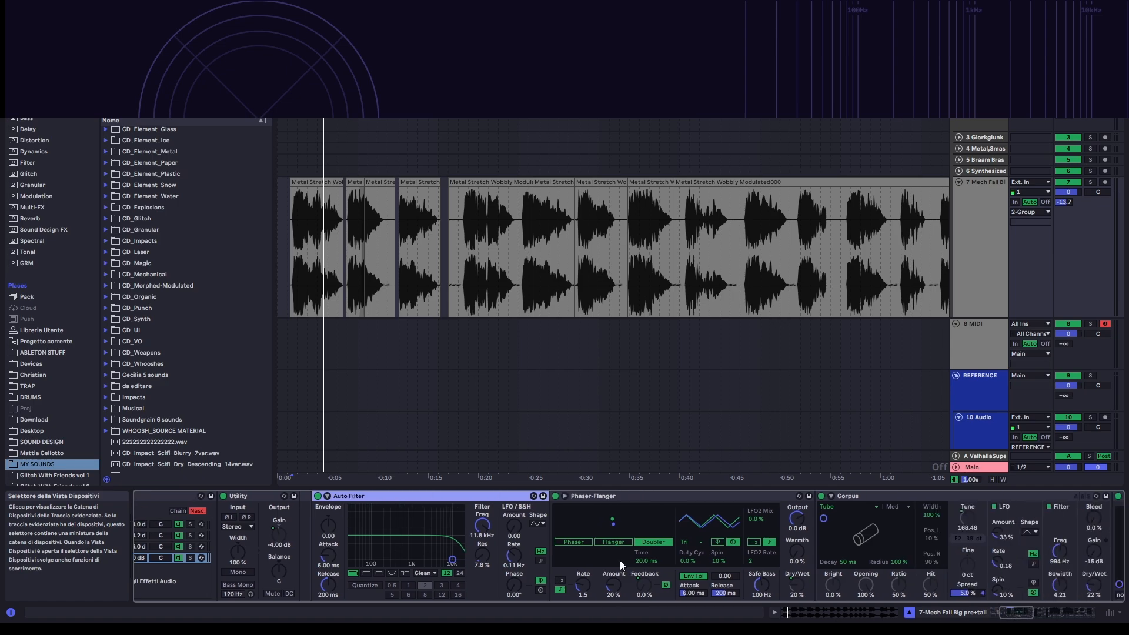
pyautogui.click(629, 515)
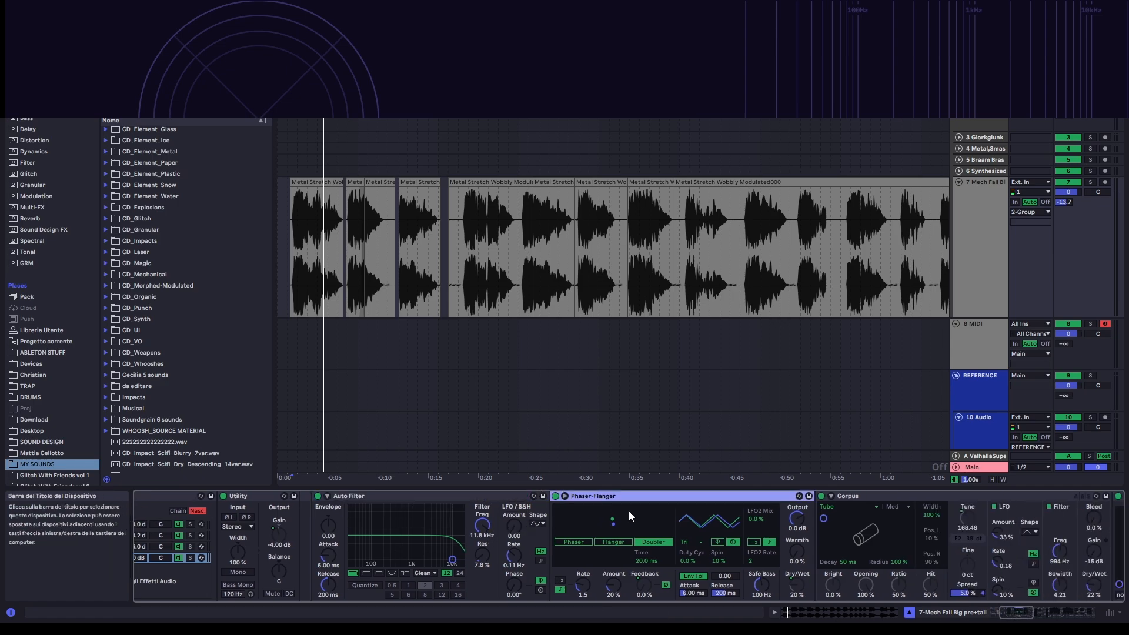
pyautogui.click(849, 496)
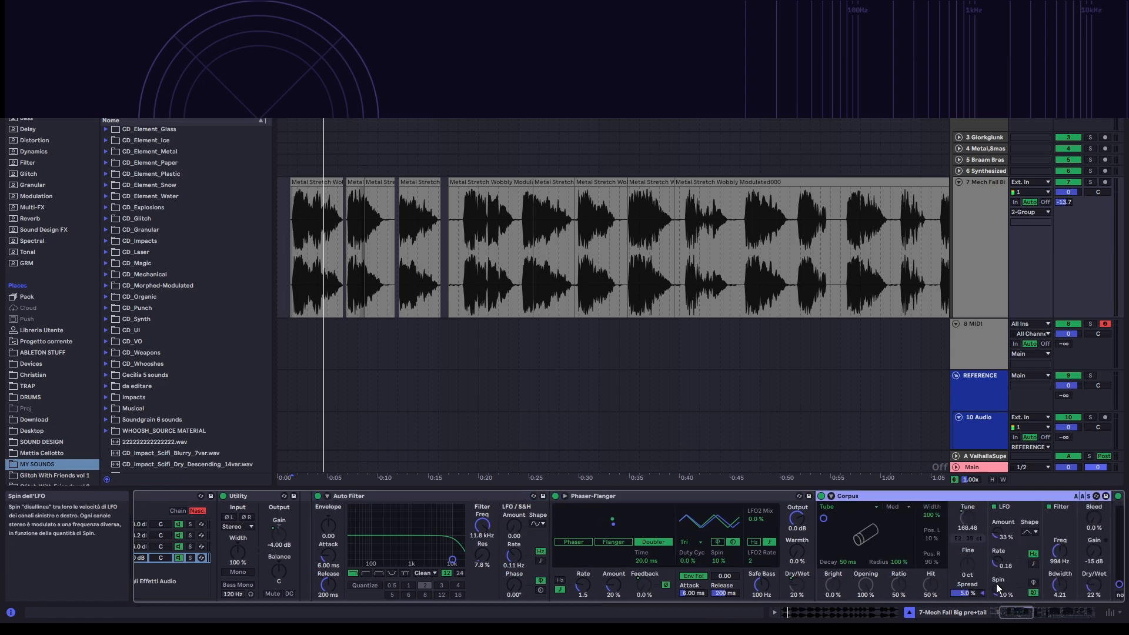
pyautogui.click(1019, 613)
pyautogui.click(681, 506)
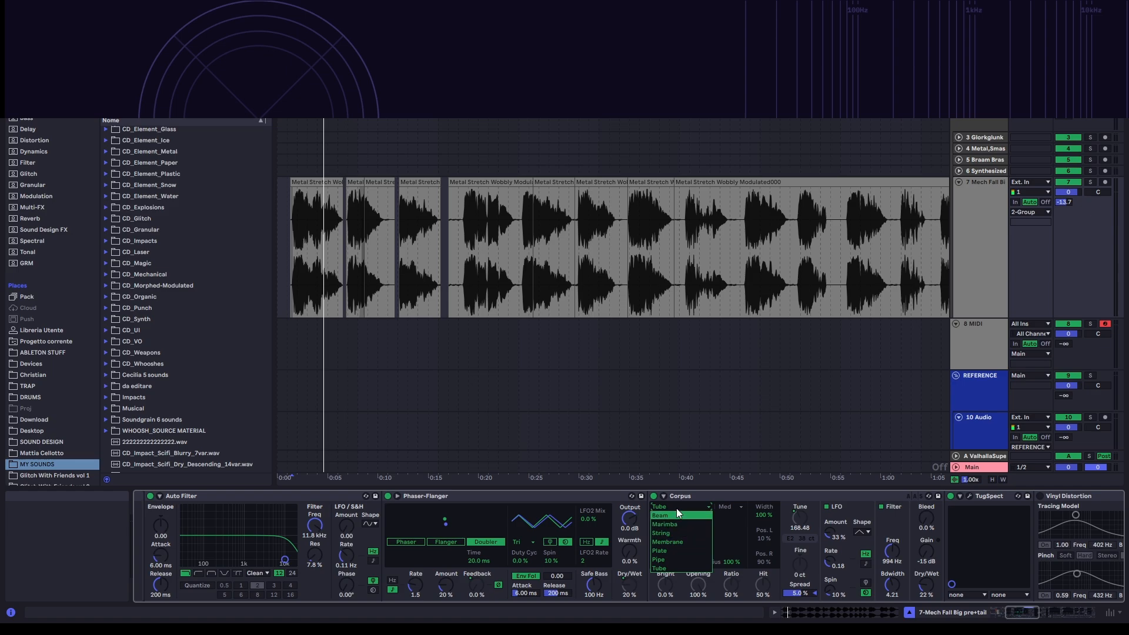
pyautogui.click(676, 506)
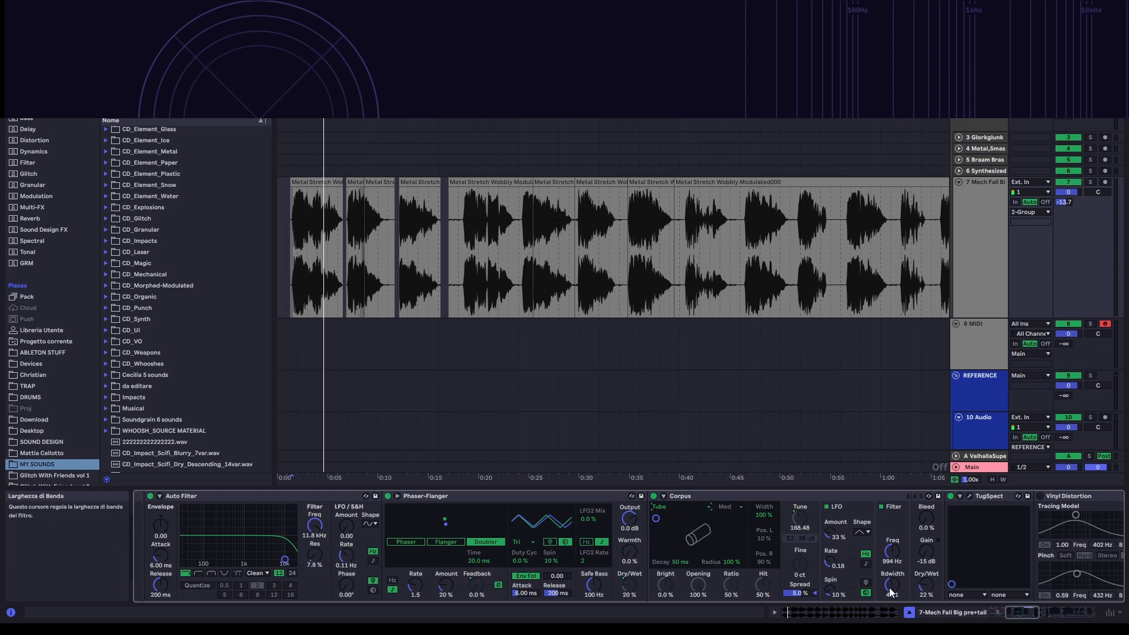
# - Open the TugSpect plug-in window to view its image and playback settings, and close it again
pyautogui.click(1036, 615)
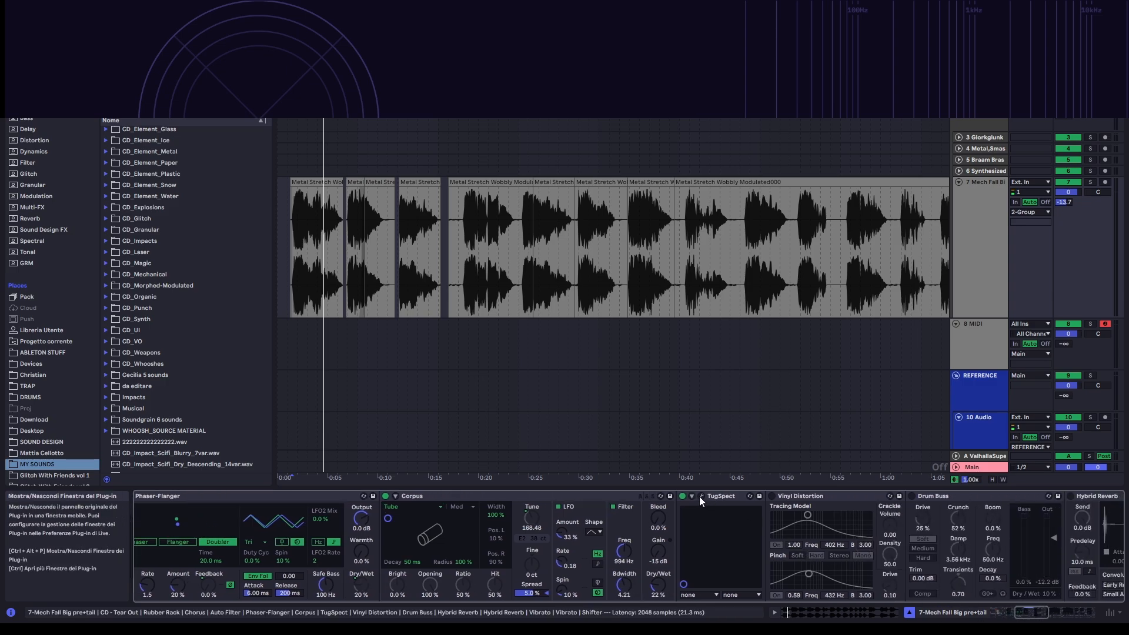
pyautogui.click(699, 496)
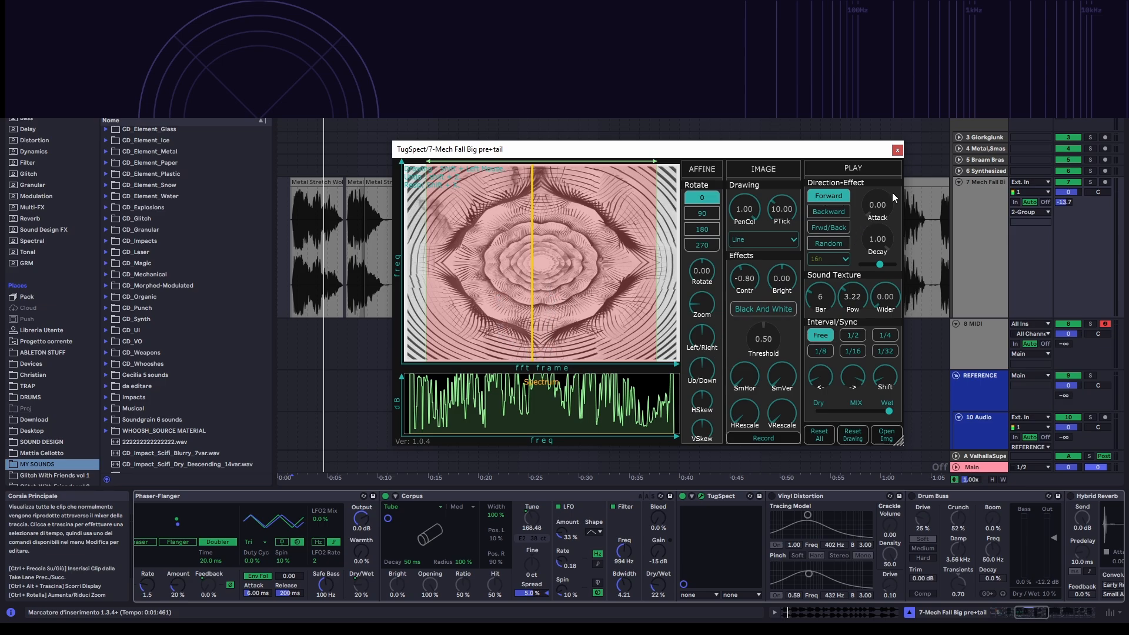
pyautogui.click(897, 150)
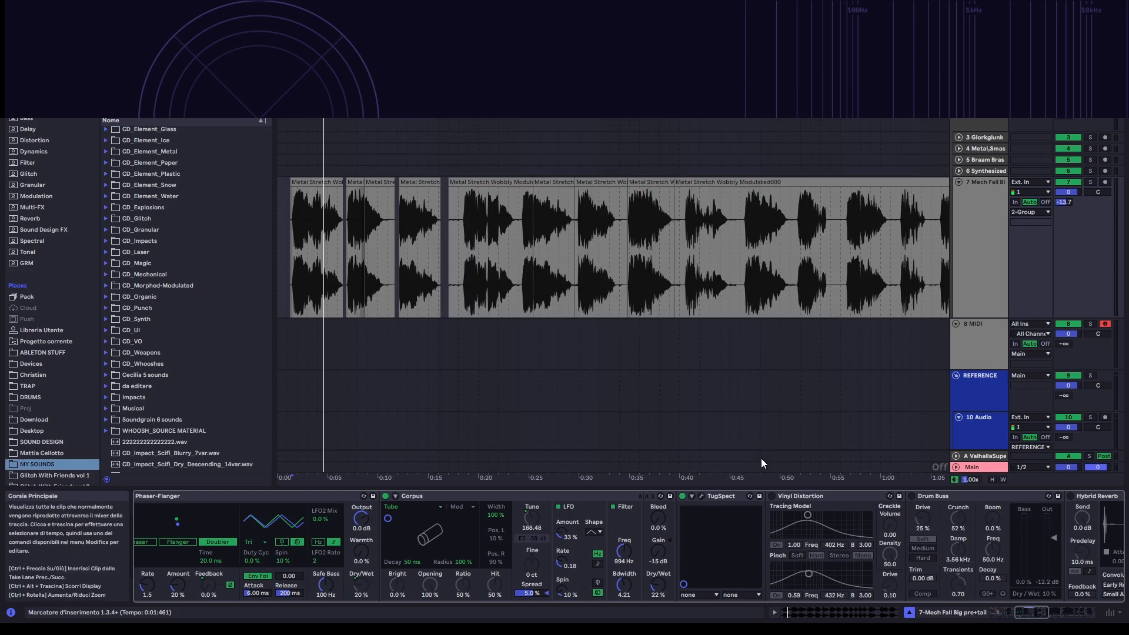
# - Audition the first metal stretch clip through the Rubber Rack, and bypass the rack for comparison
pyautogui.click(1021, 612)
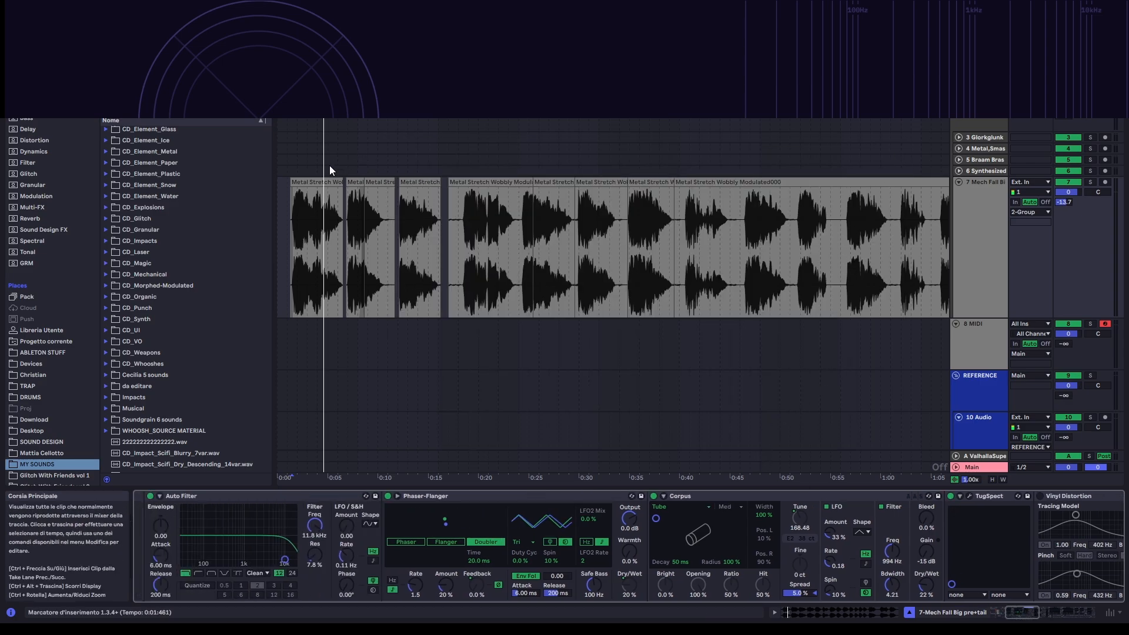
pyautogui.click(315, 184)
pyautogui.press('space')
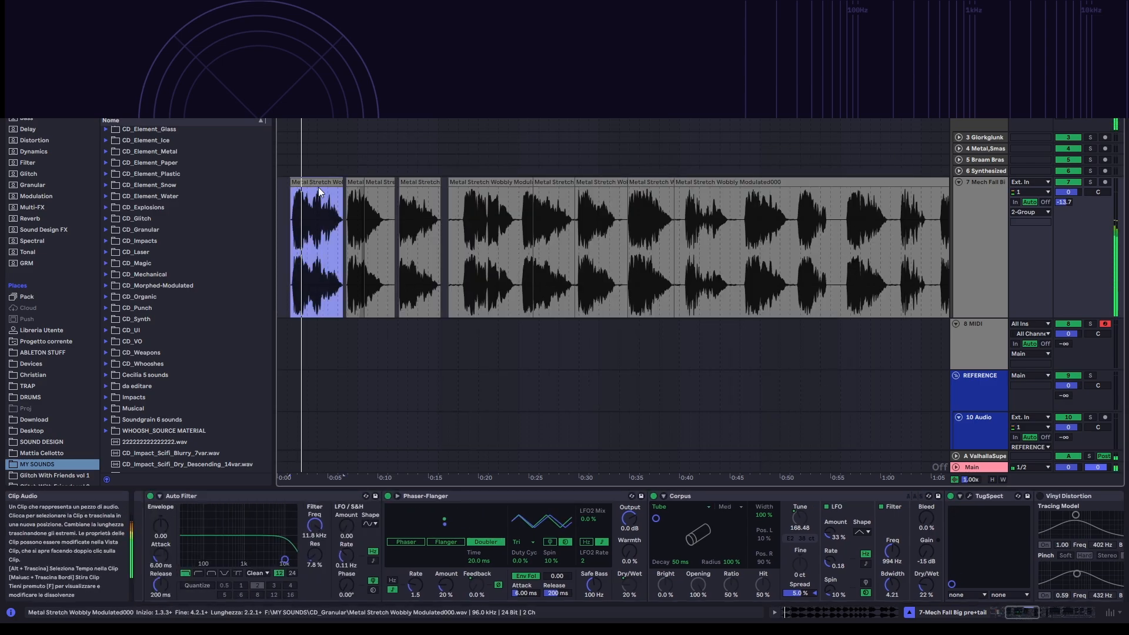
pyautogui.click(1017, 607)
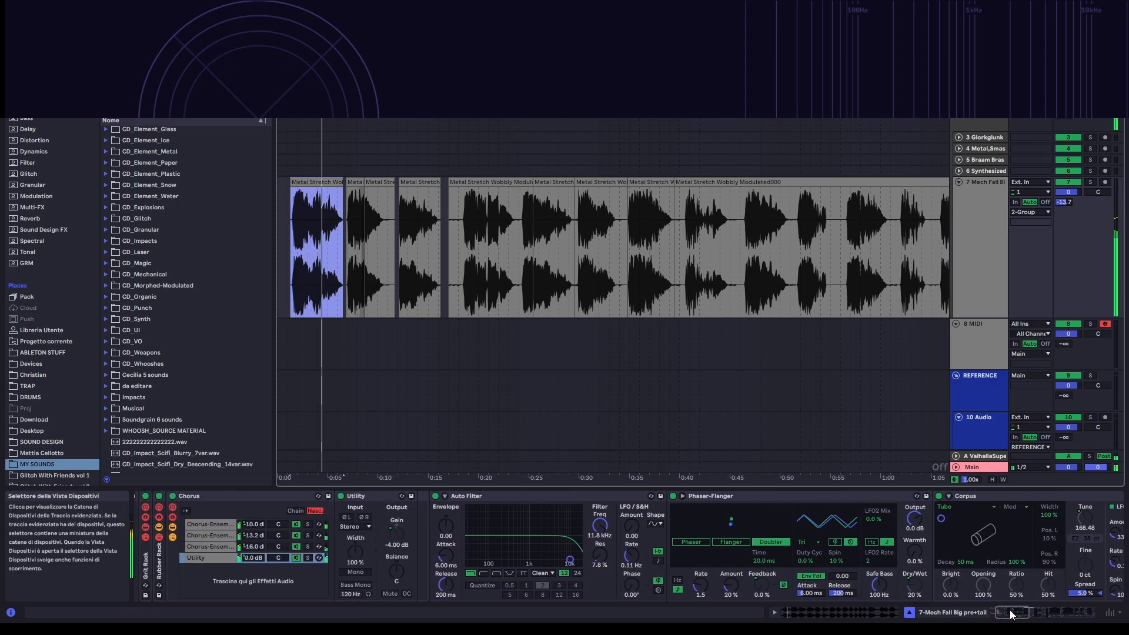
pyautogui.click(160, 496)
pyautogui.press('space')
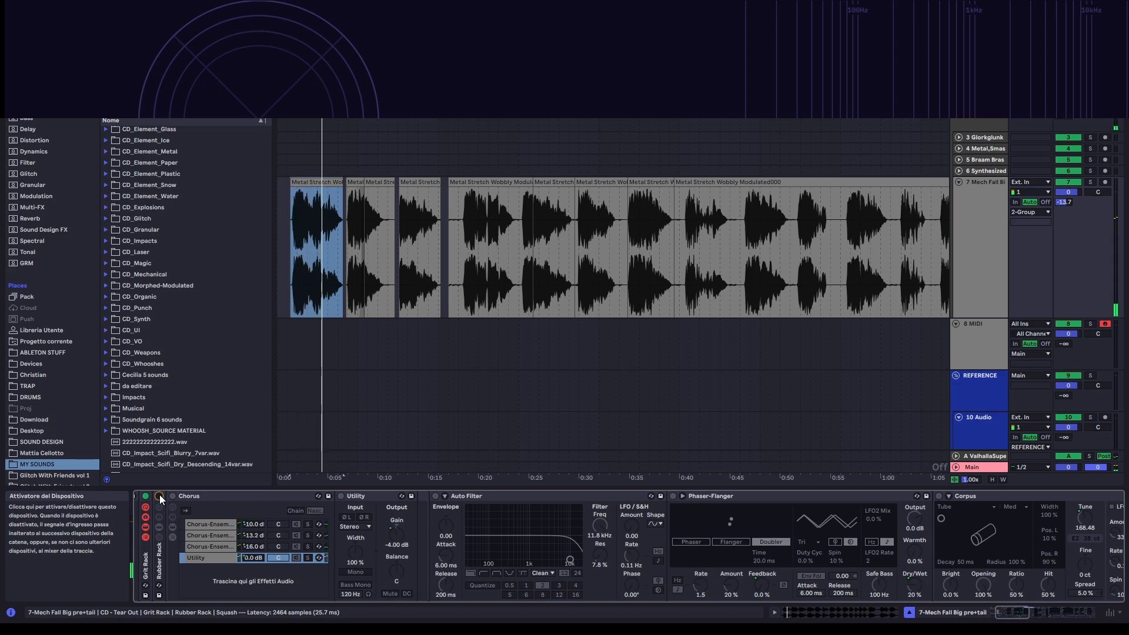
# - Switch on the Vinyl Distortion and Drum Buss devices in the Rubber Rack
pyautogui.click(1040, 614)
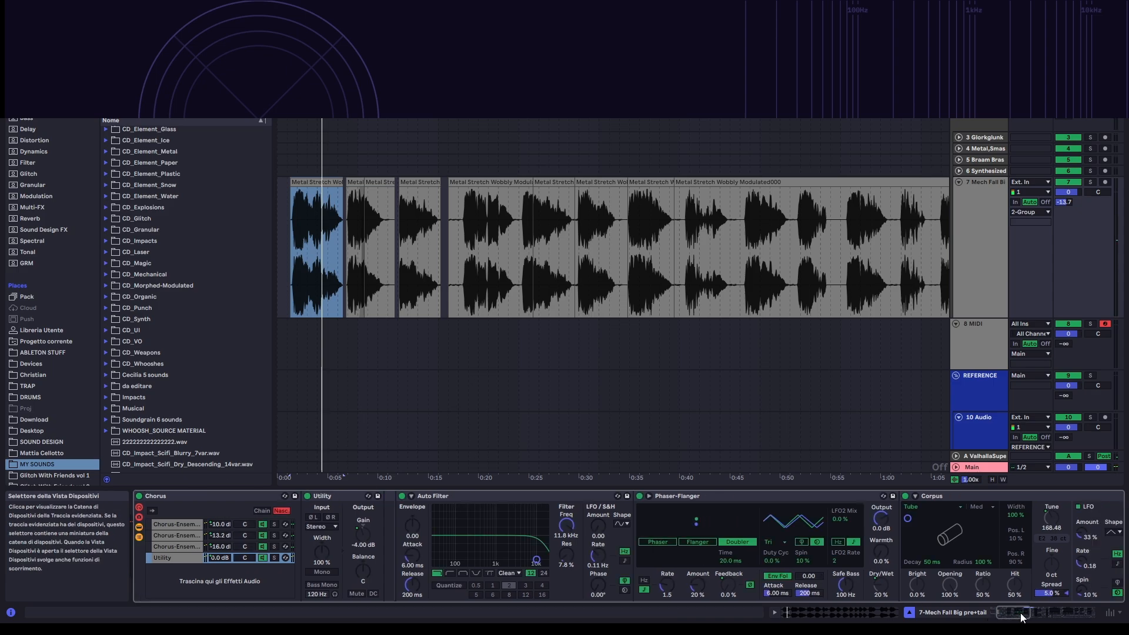
pyautogui.moveTo(1040, 614); pyautogui.dragTo(1050, 612)
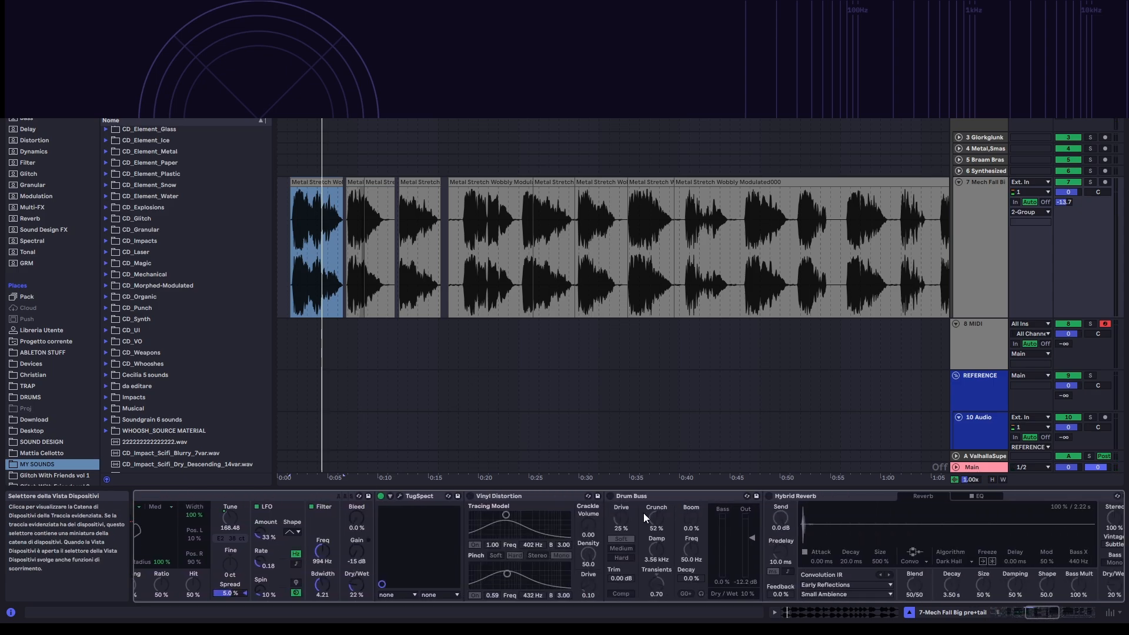
pyautogui.click(470, 497)
pyautogui.click(541, 496)
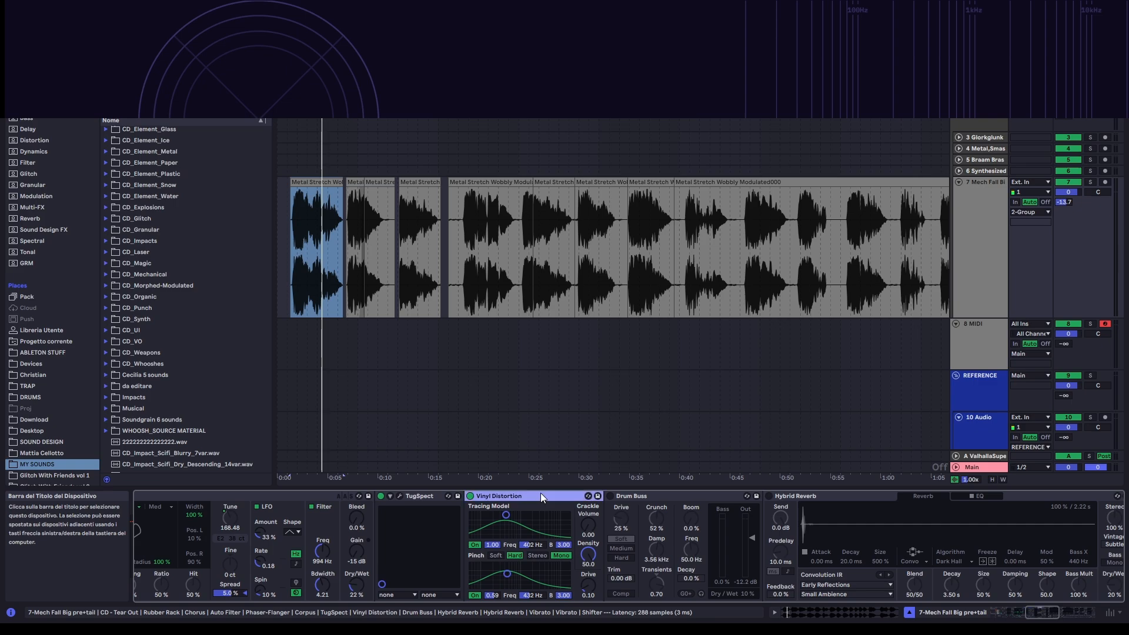
pyautogui.click(622, 497)
pyautogui.click(610, 496)
pyautogui.click(496, 495)
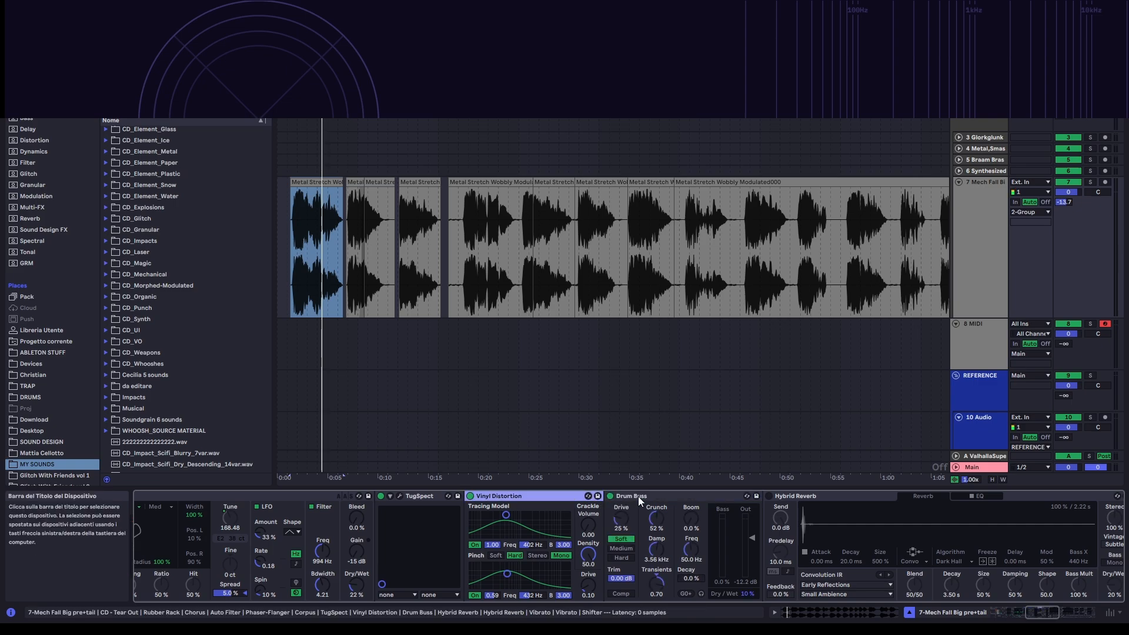
# - Review the Drum Buss and Vinyl Distortion settings and audition the first metal stretch clip through them
pyautogui.click(637, 496)
pyautogui.click(566, 499)
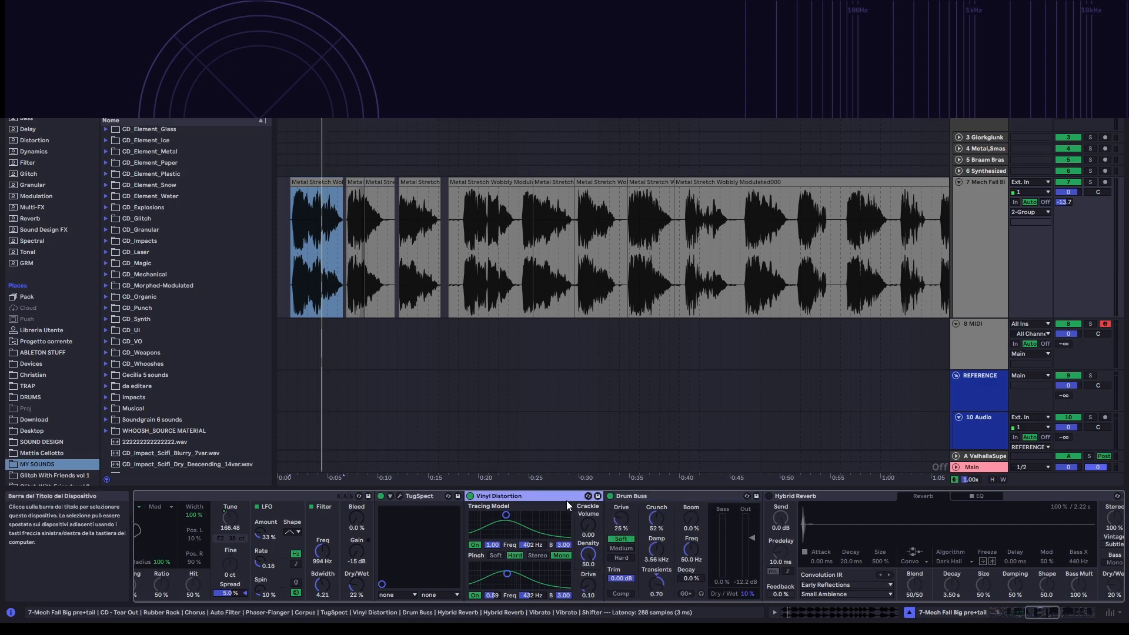
pyautogui.click(630, 496)
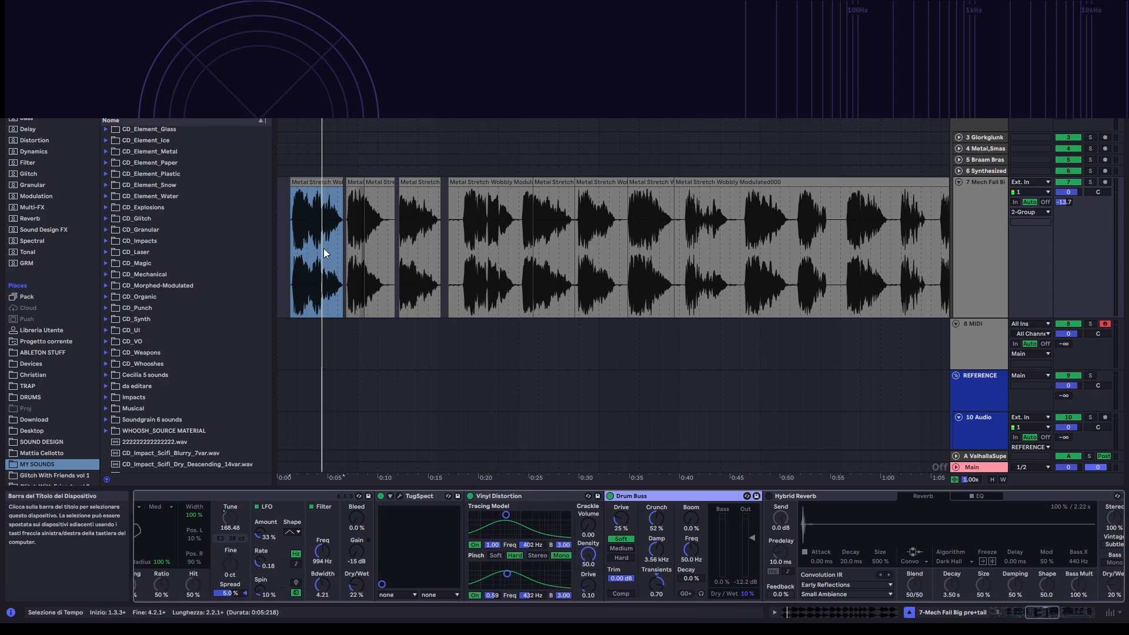
pyautogui.press('space')
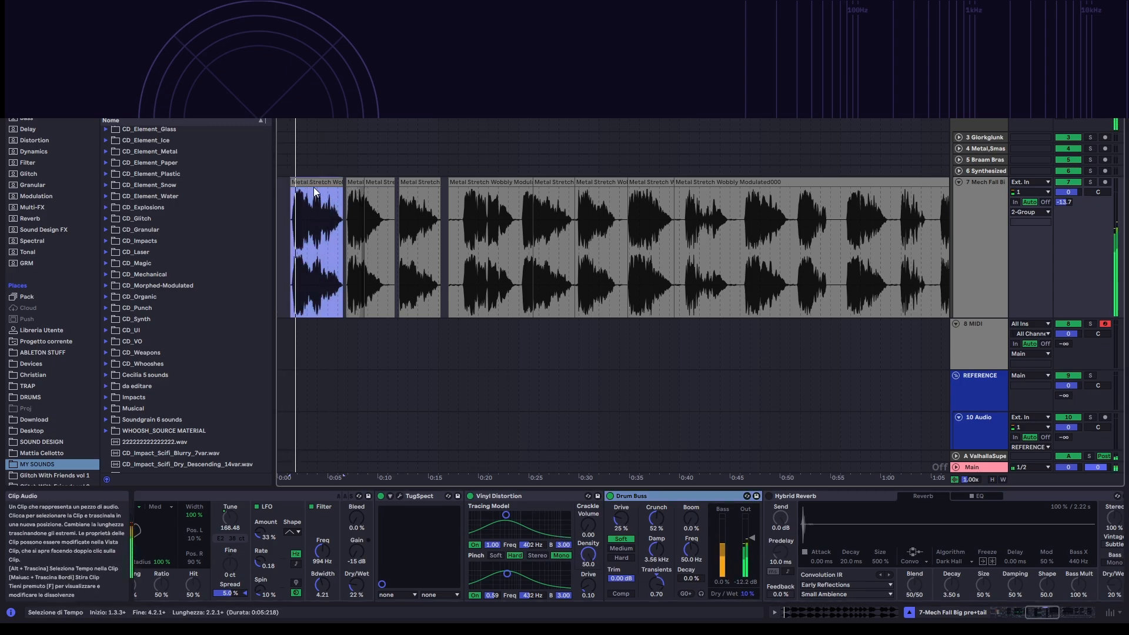
pyautogui.press('space')
# - Switch on both Hybrid Reverb devices in the Rubber Rack and audition the first clip through them
pyautogui.moveTo(1041, 614); pyautogui.dragTo(1051, 614)
pyautogui.click(518, 496)
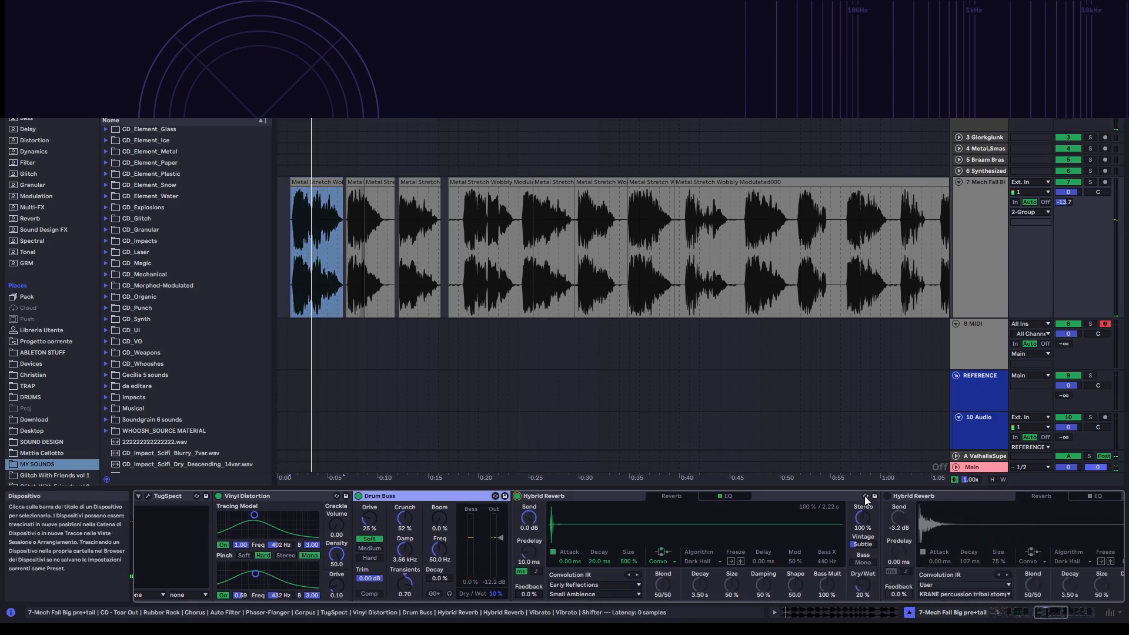
pyautogui.click(895, 497)
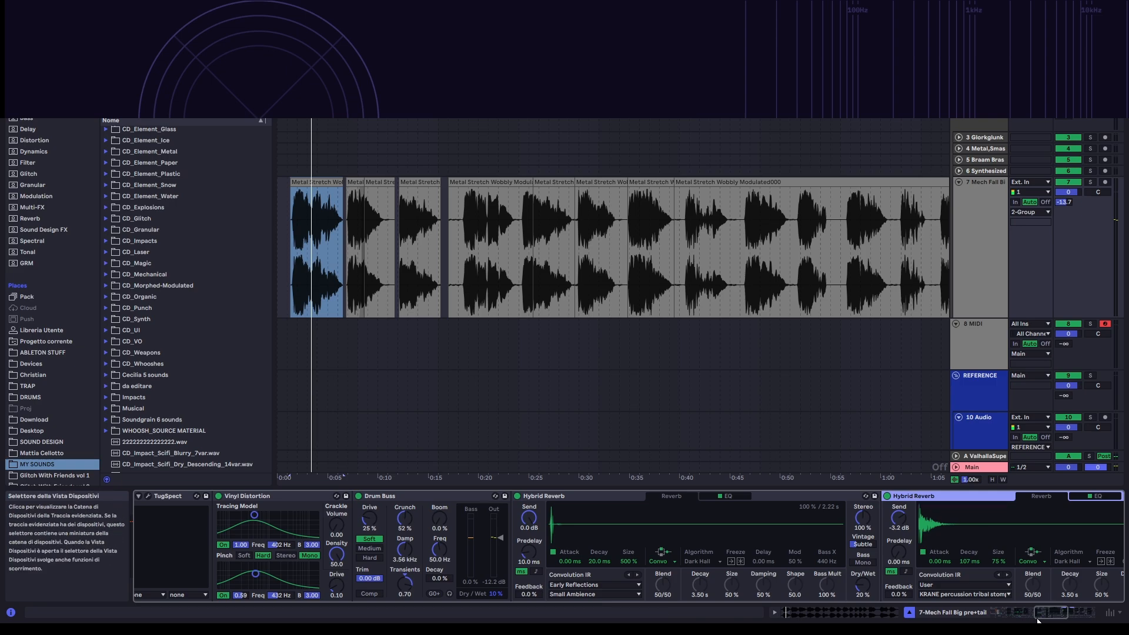
pyautogui.moveTo(1049, 619); pyautogui.dragTo(1059, 618)
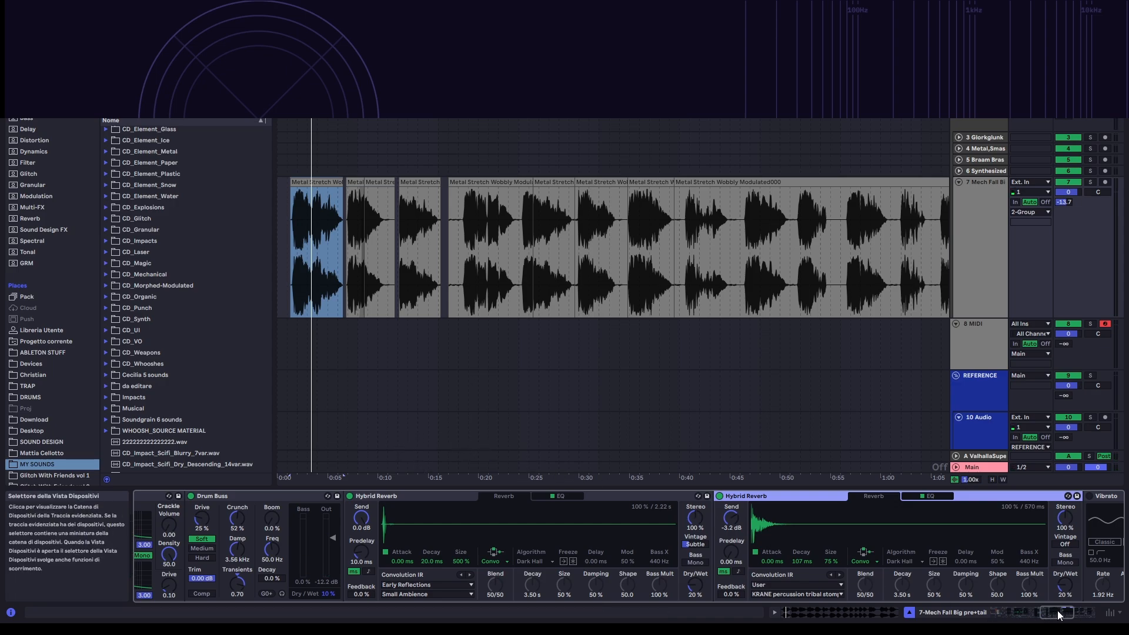
pyautogui.moveTo(1057, 610); pyautogui.dragTo(1068, 609)
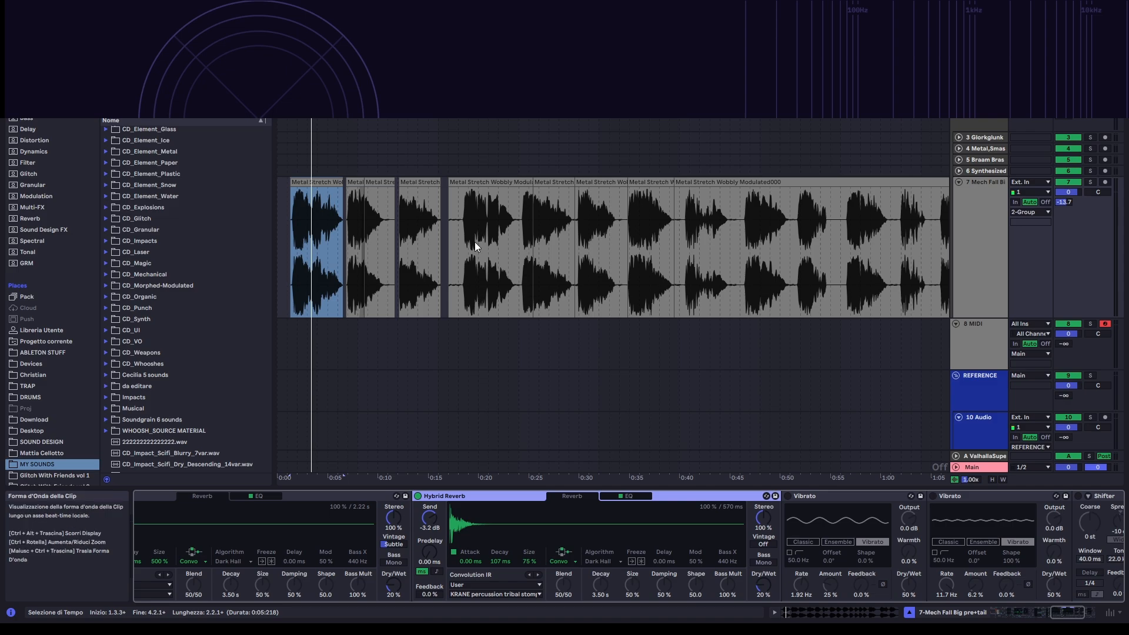
pyautogui.press('space')
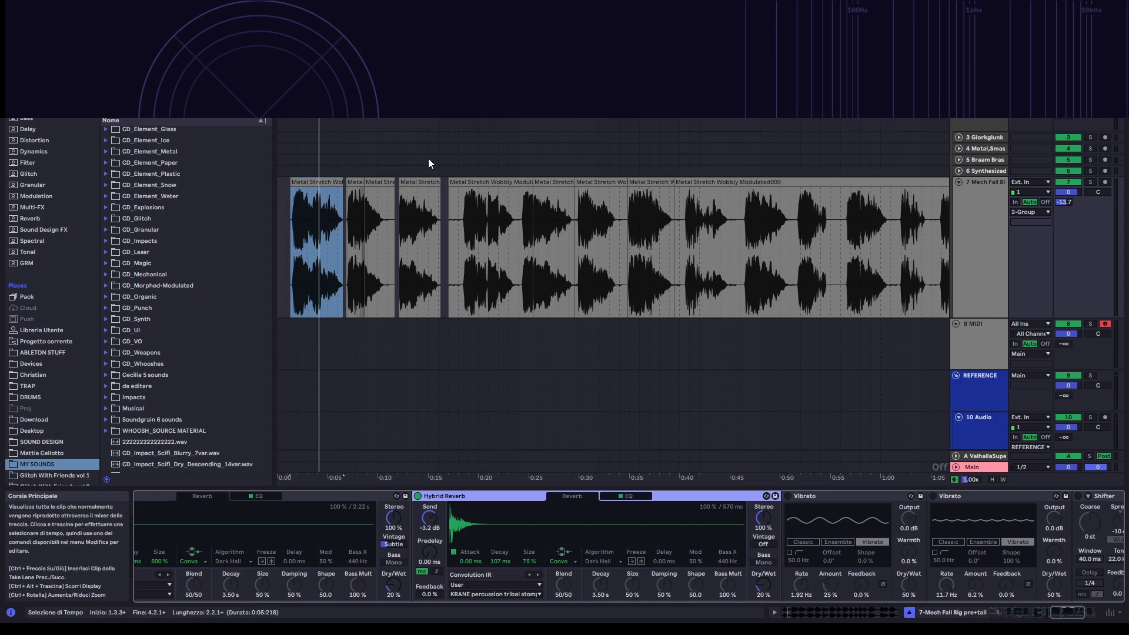
# - Switch on both Vibrato devices and the Shifter, and audition the first and third metal stretch clips through them
pyautogui.scroll(-2, 605, 358)
pyautogui.scroll(-5, 501, 501)
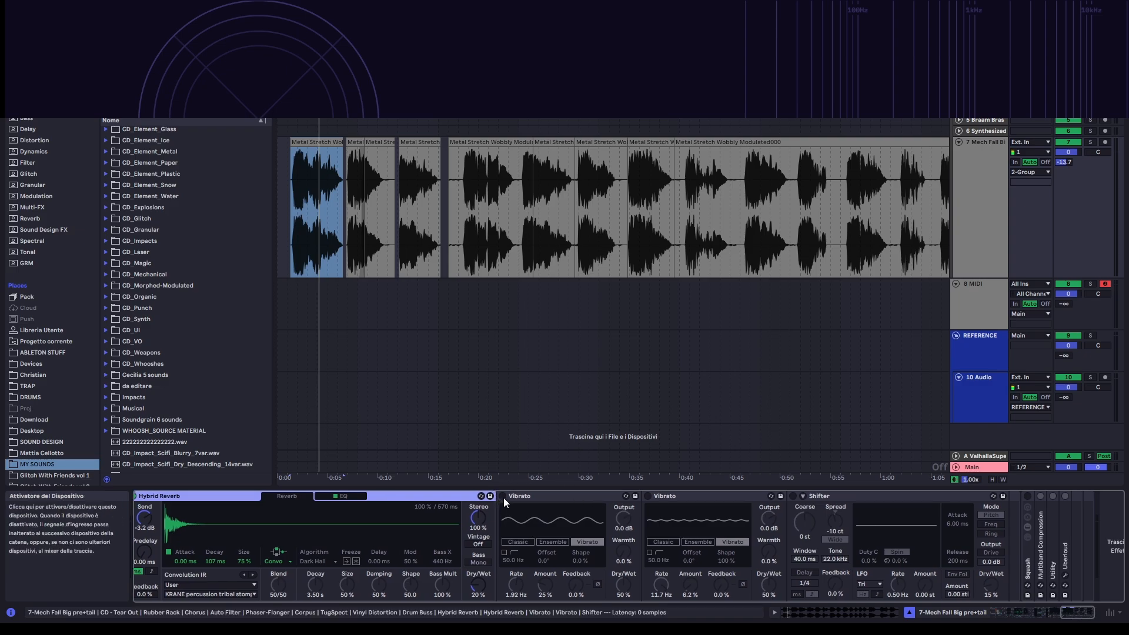
pyautogui.click(503, 496)
pyautogui.click(647, 496)
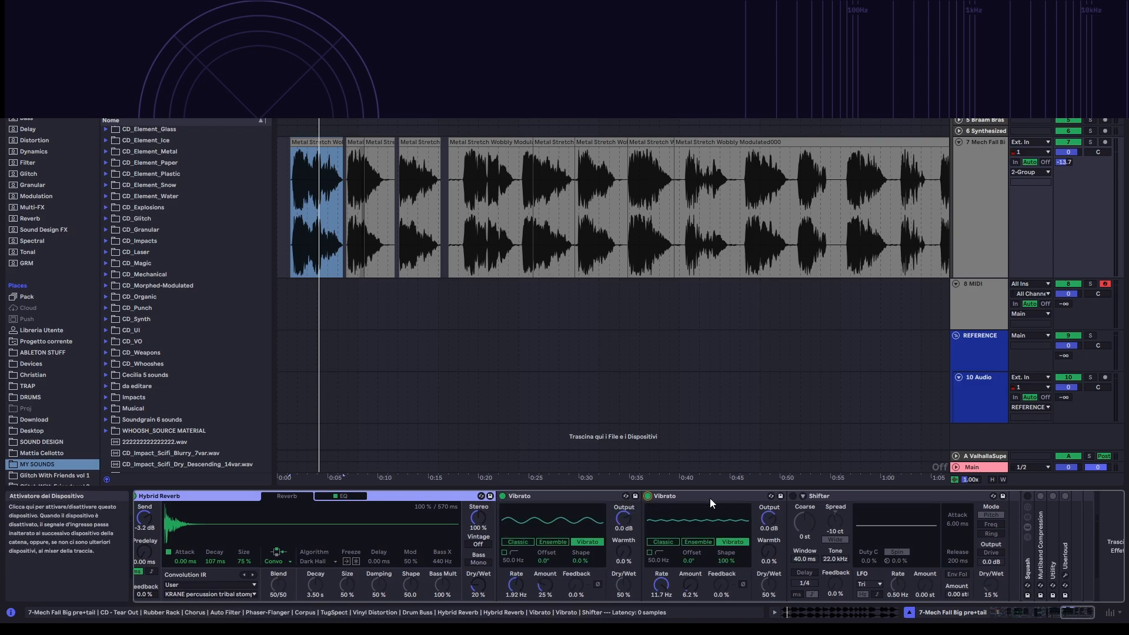
pyautogui.click(793, 496)
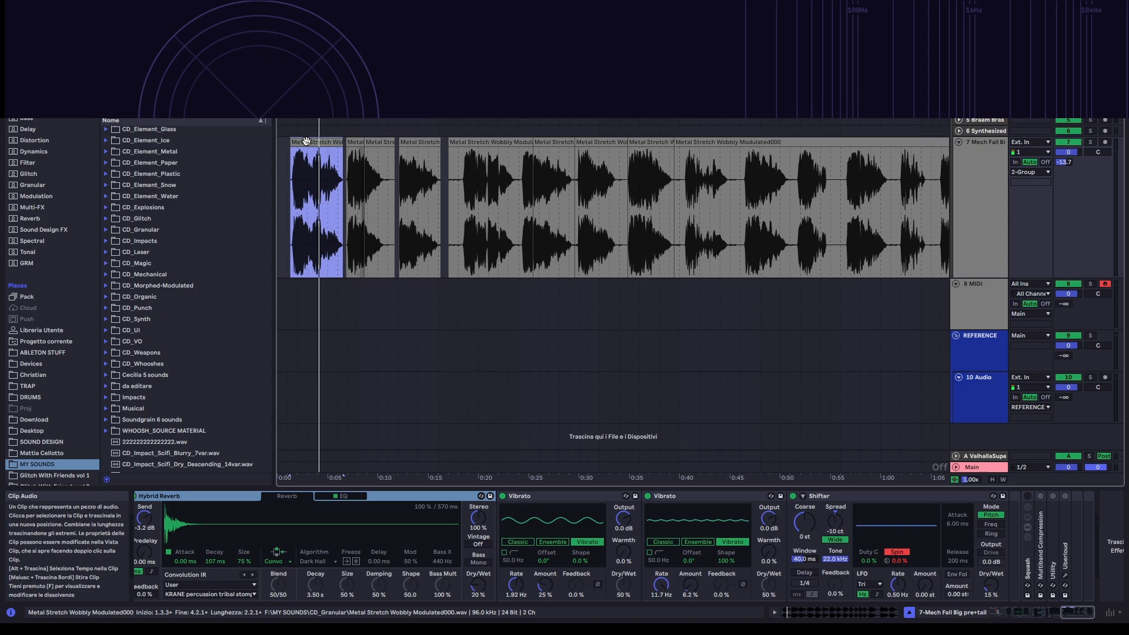
pyautogui.press('space')
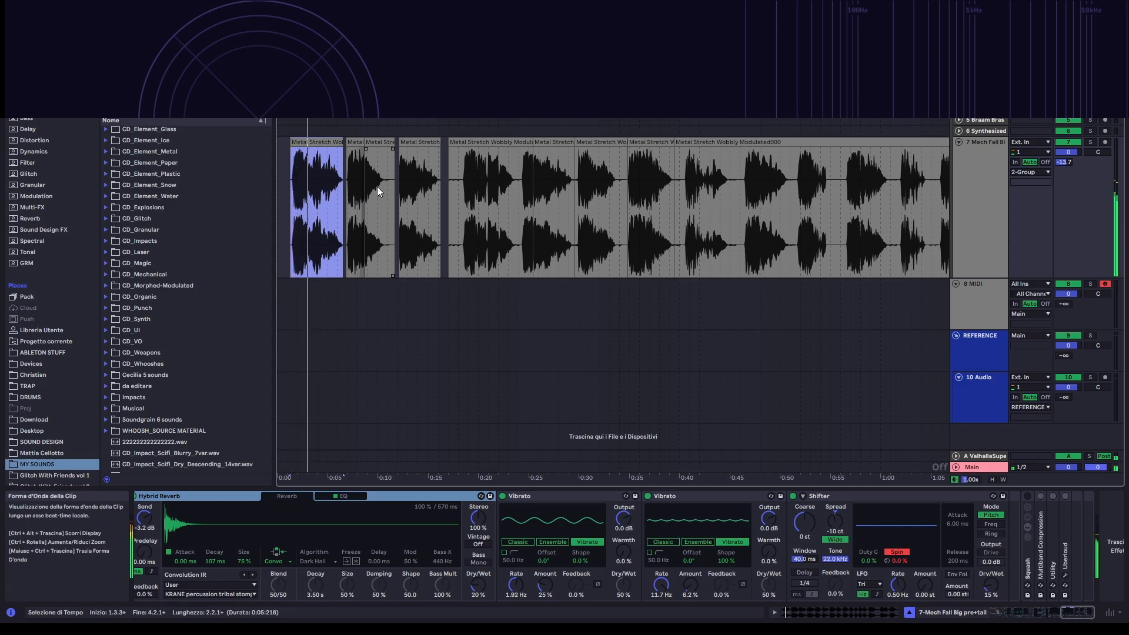
pyautogui.click(418, 162)
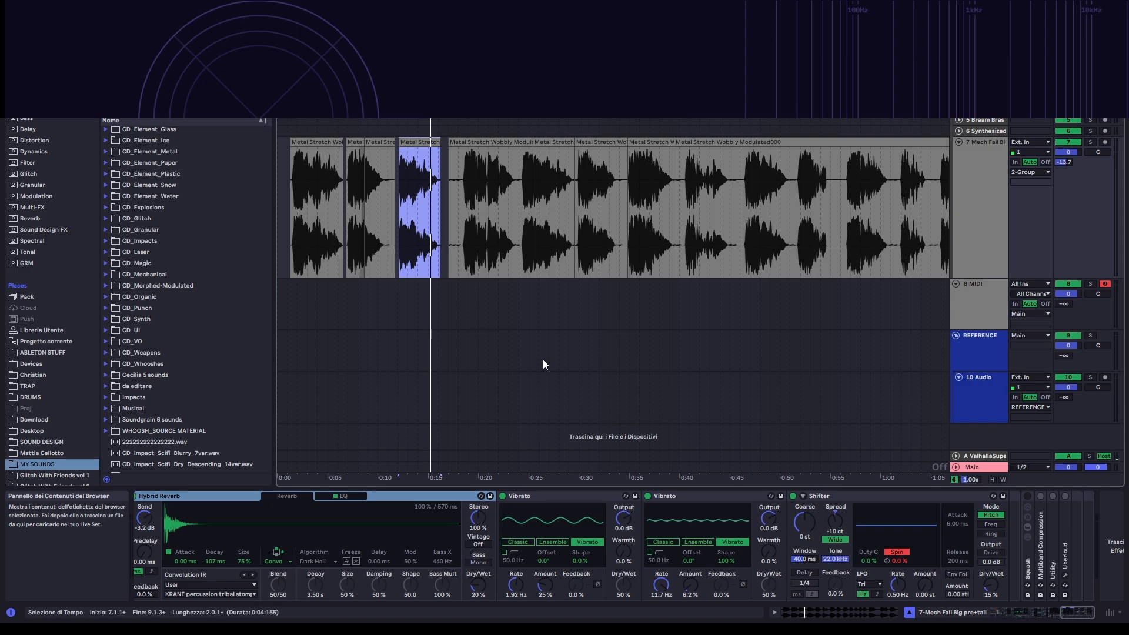
# - Review the settings of the two Vibrato devices one after the other
pyautogui.scroll(-1, 1014, 604)
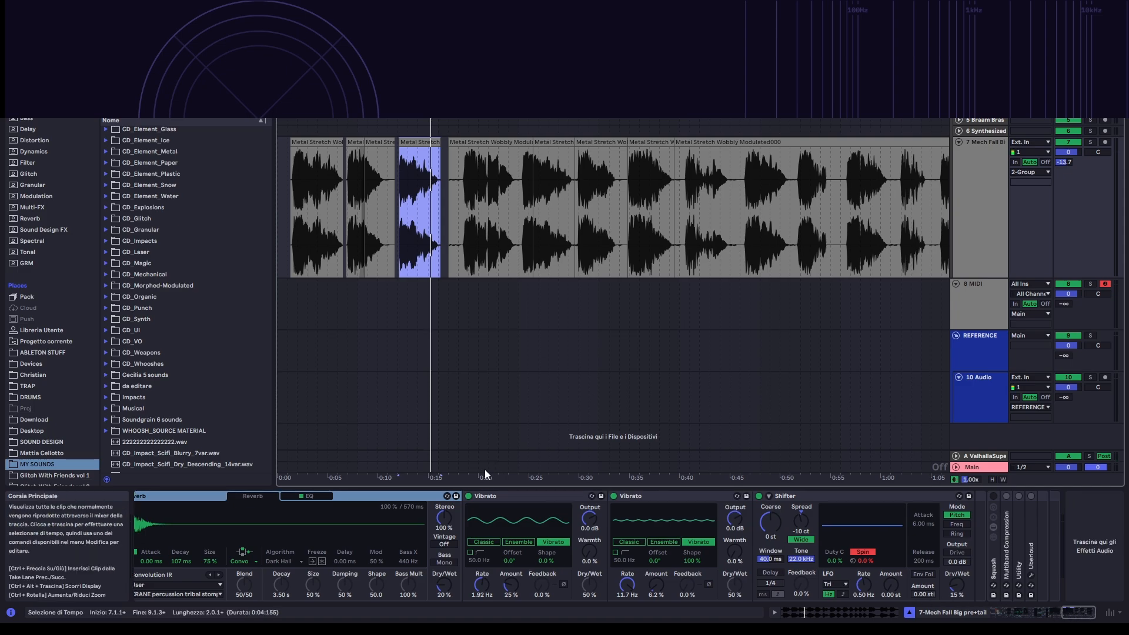
pyautogui.click(522, 496)
pyautogui.click(655, 496)
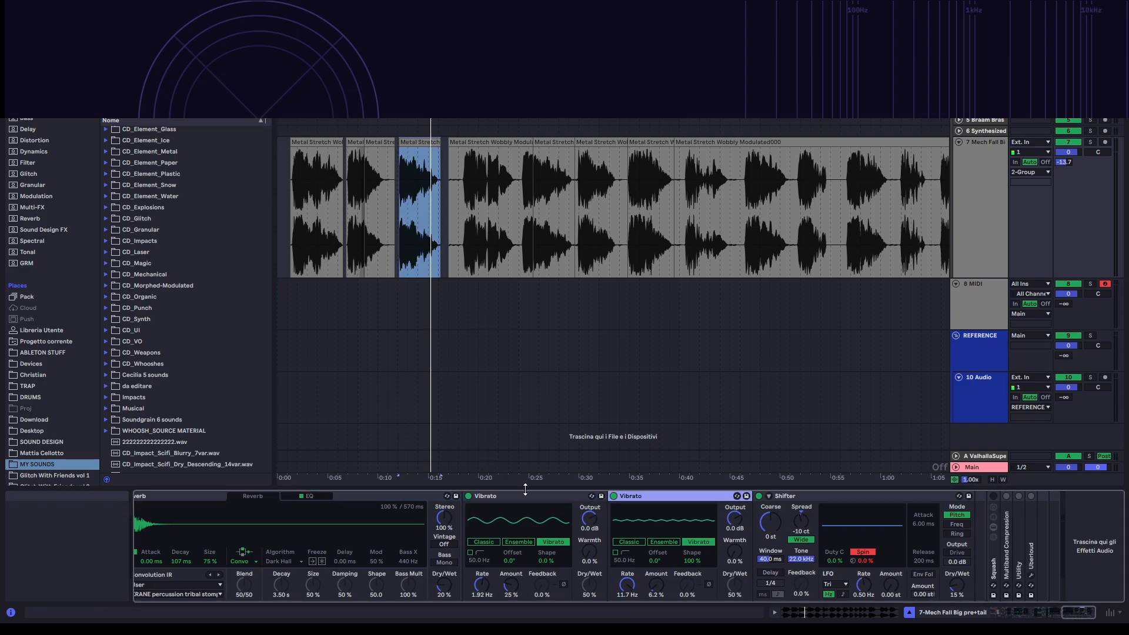
# - Switch on the Squash rack and unfold its Multiband Compression, Utility and Uberloud devices
pyautogui.moveTo(1073, 613)
pyautogui.mouseDown()
pyautogui.moveTo(1053, 612)
pyautogui.moveTo(1083, 614)
pyautogui.mouseUp()
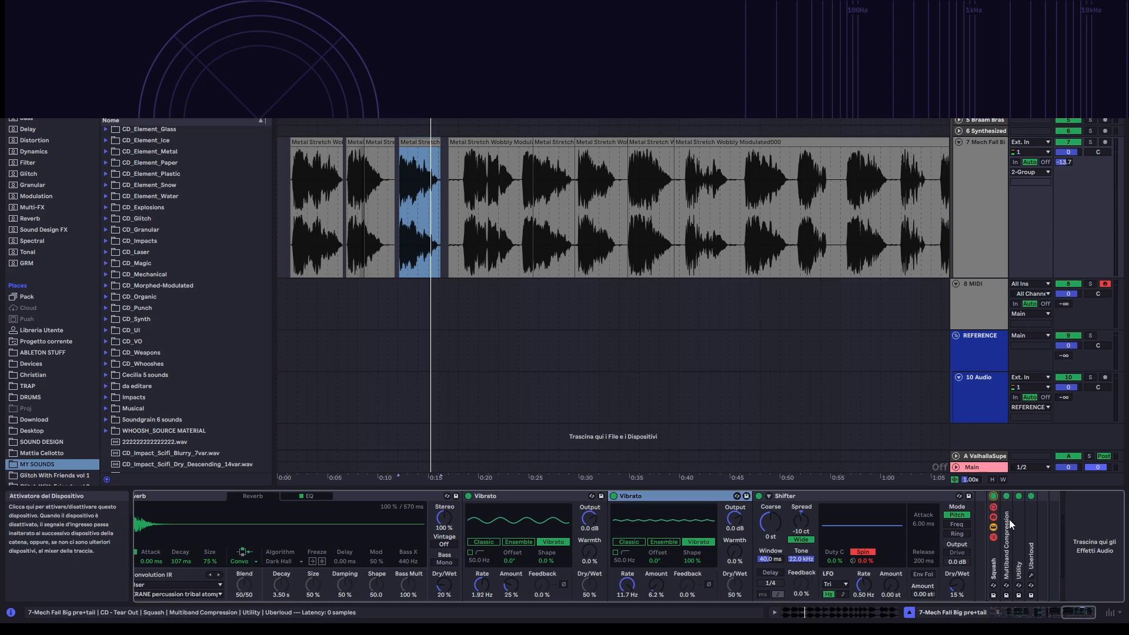
pyautogui.doubleClick(1004, 551)
pyautogui.moveTo(1077, 614); pyautogui.dragTo(1094, 612)
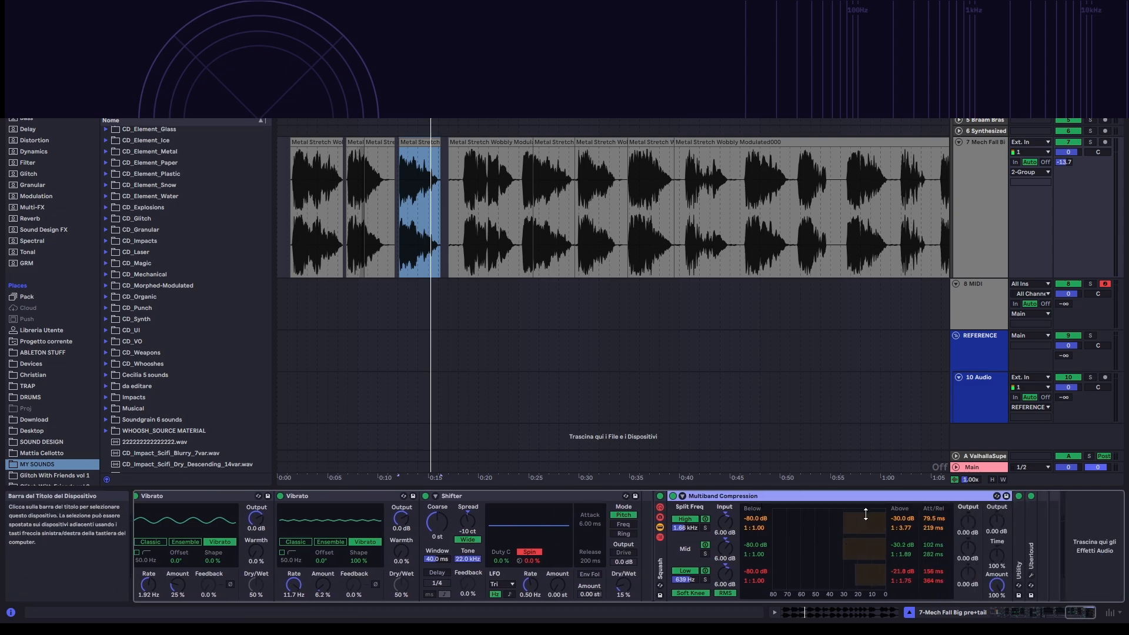
pyautogui.doubleClick(1015, 549)
pyautogui.moveTo(1086, 613); pyautogui.dragTo(1088, 612)
pyautogui.doubleClick(1030, 519)
# - View the Uberloud plug-in window, close it, and audition the first metal stretch clip through the full chain
pyautogui.click(972, 496)
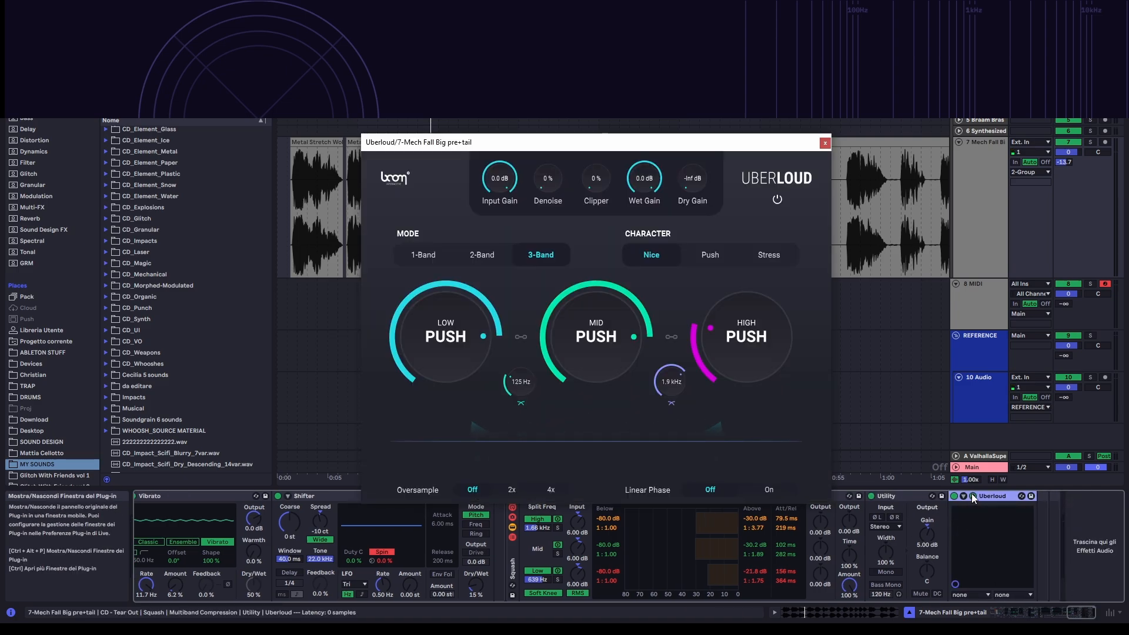
pyautogui.click(972, 497)
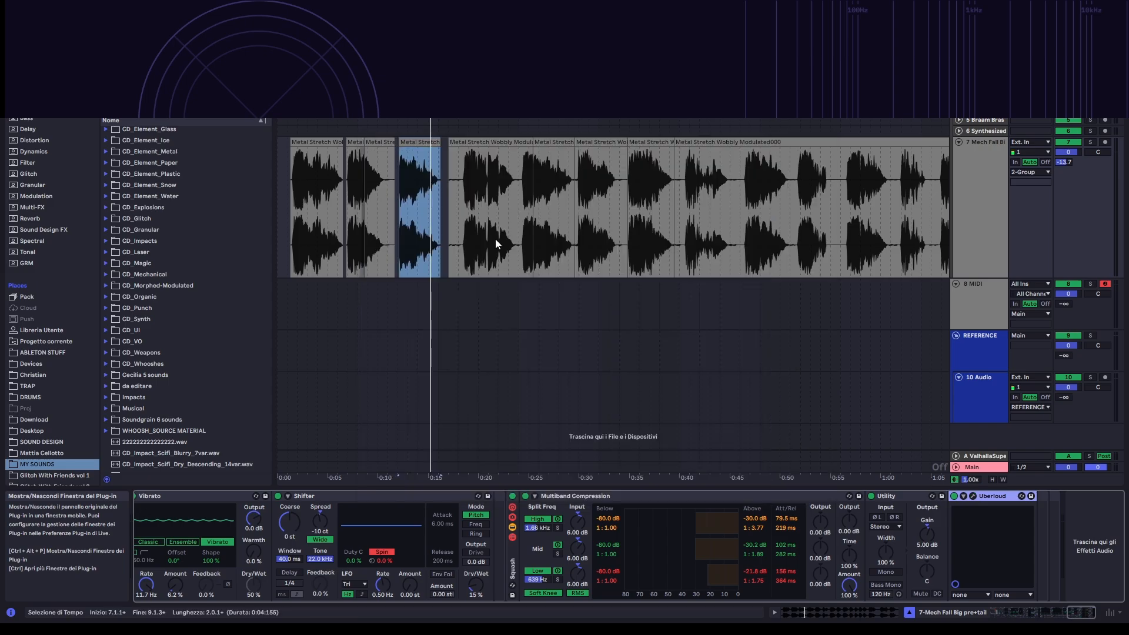
pyautogui.click(306, 142)
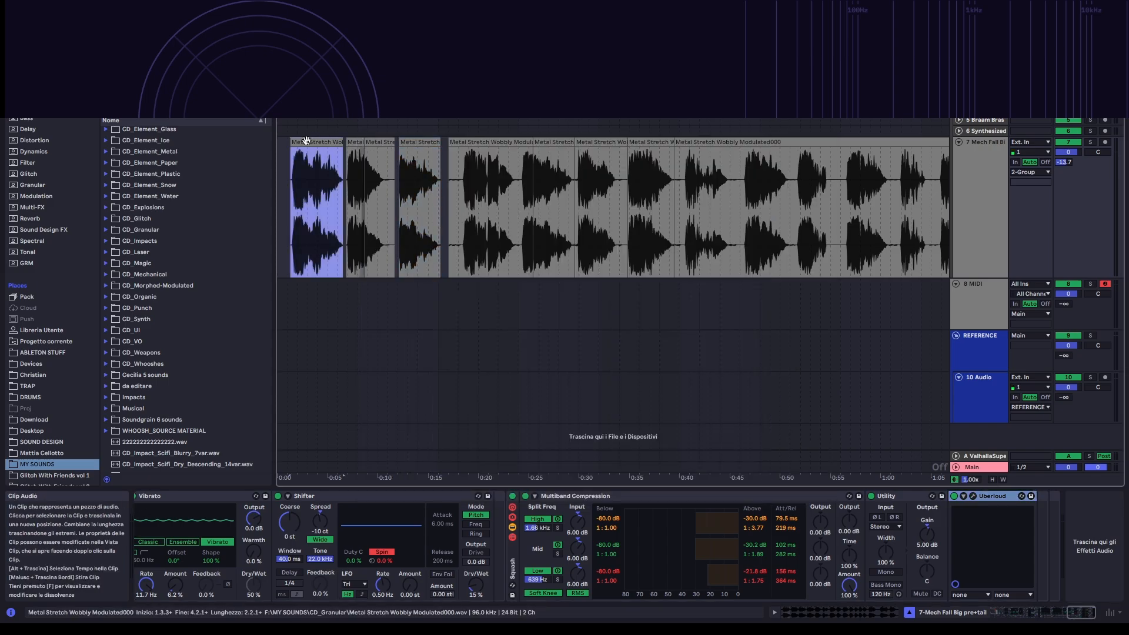
pyautogui.press('space')
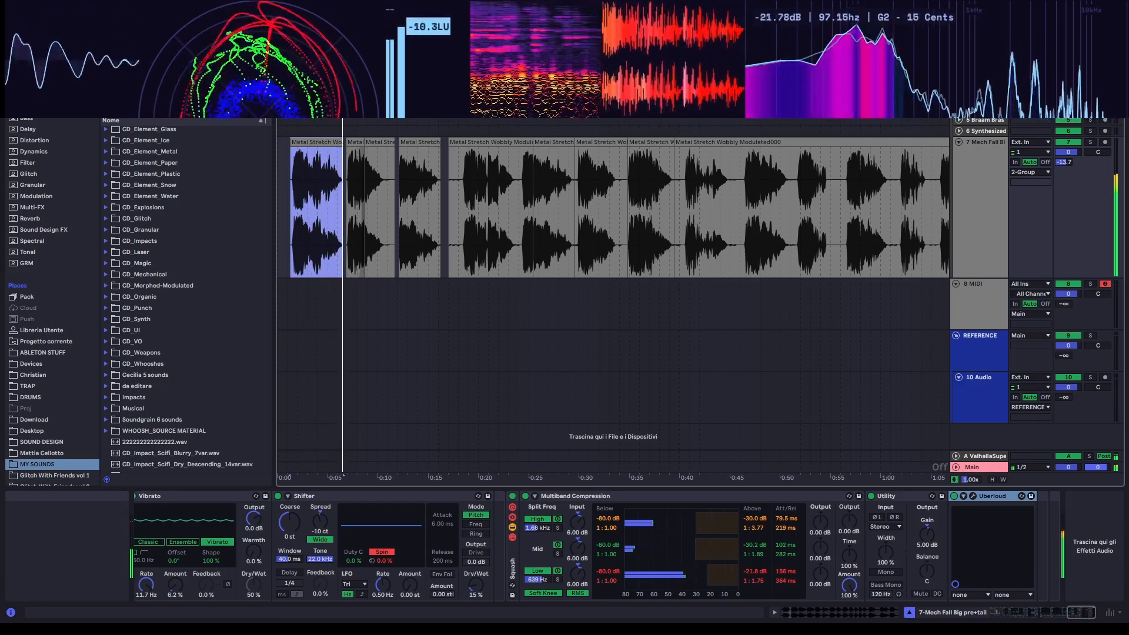
# - Switch off both Vibrato devices and the Shifter, and audition the first clip without them
pyautogui.click(1071, 614)
pyautogui.moveTo(1071, 614); pyautogui.dragTo(1066, 614)
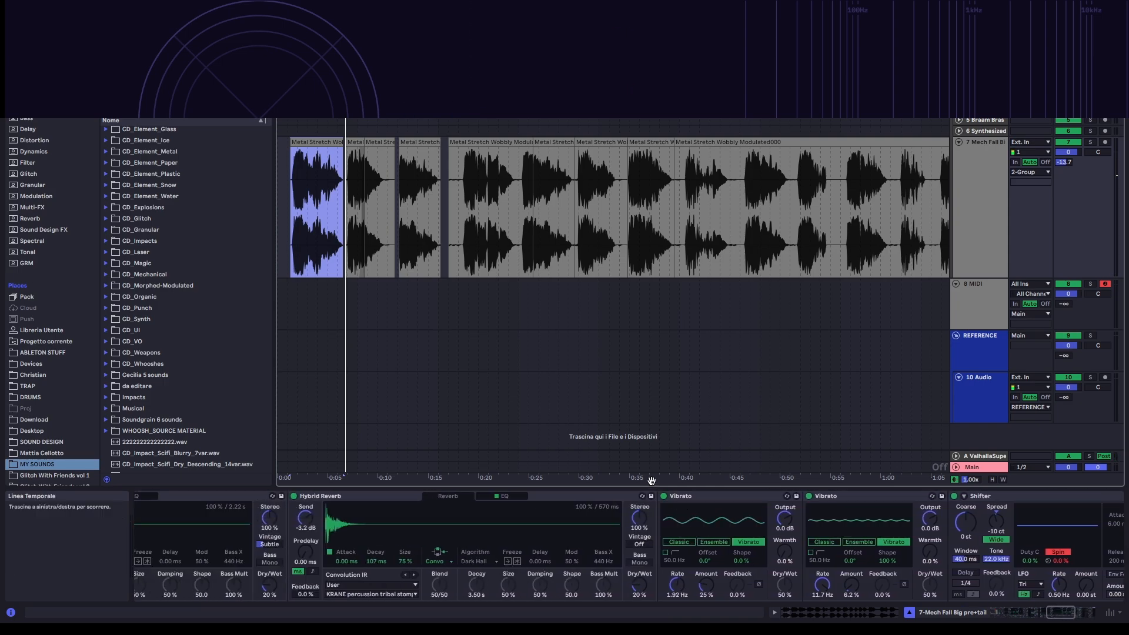
pyautogui.click(663, 495)
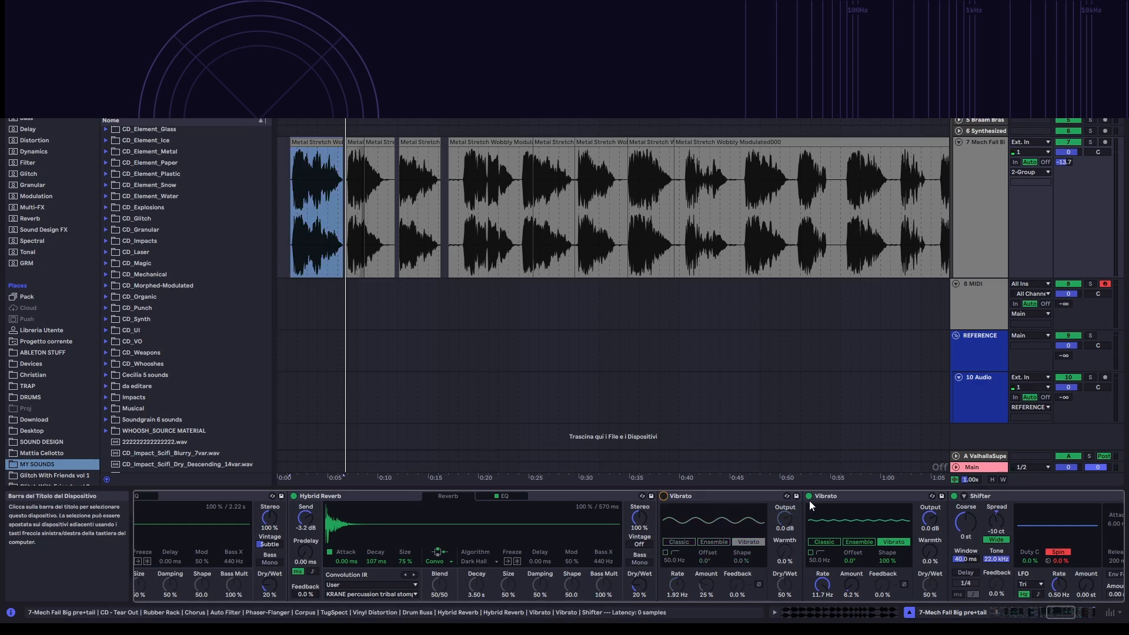
pyautogui.click(954, 495)
pyautogui.press('space')
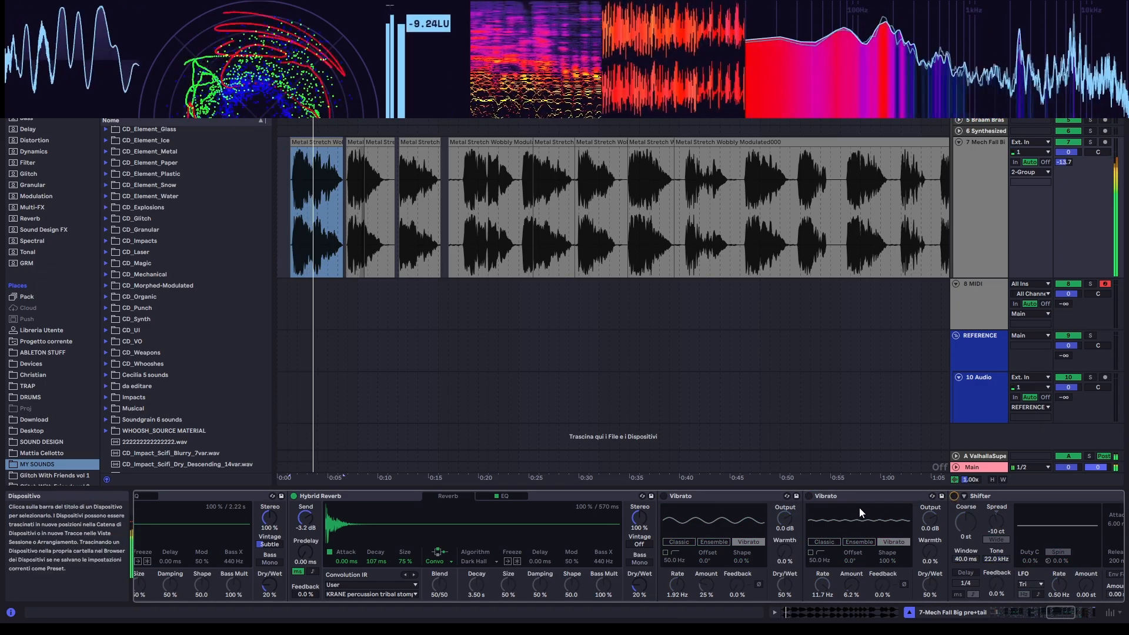
pyautogui.press('space')
# - Switch the first Vibrato back on and audition the first metal stretch clip with it
pyautogui.click(663, 496)
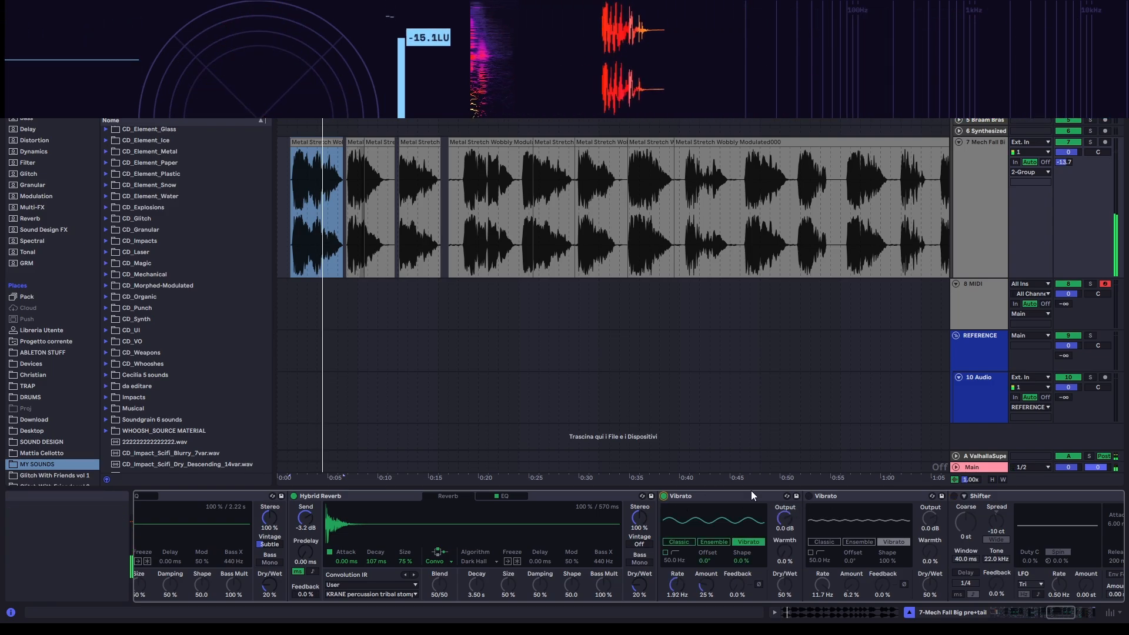
pyautogui.press('space')
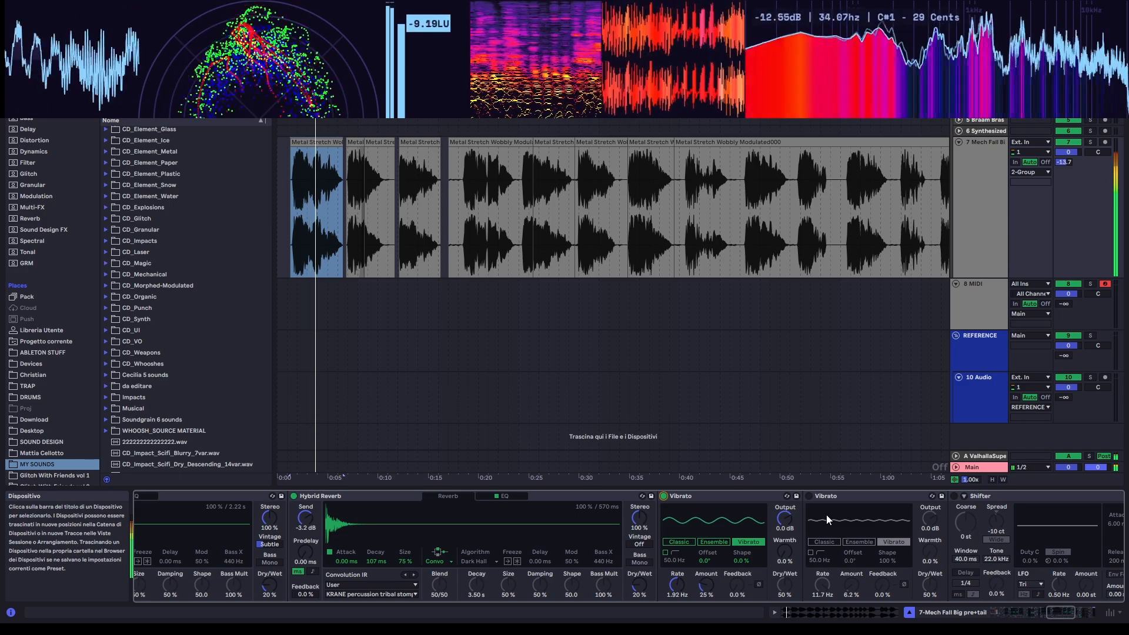
pyautogui.press('space')
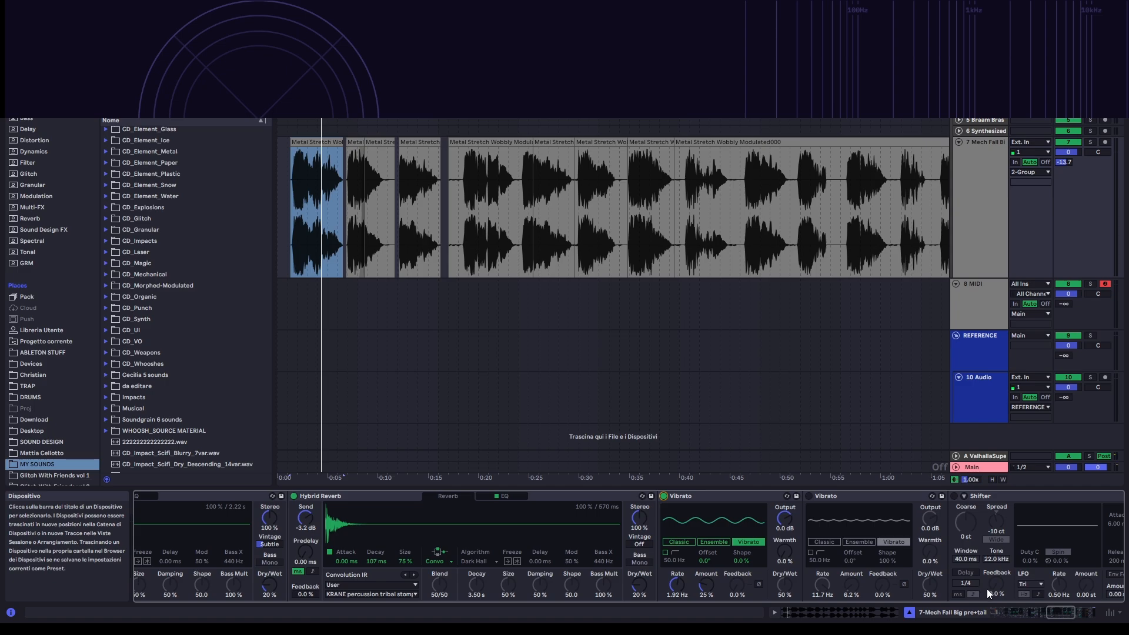
# - Switch off the CD - Tear Out rack and audition the synth particles one shots clip without processing
pyautogui.moveTo(1053, 611); pyautogui.dragTo(1089, 615)
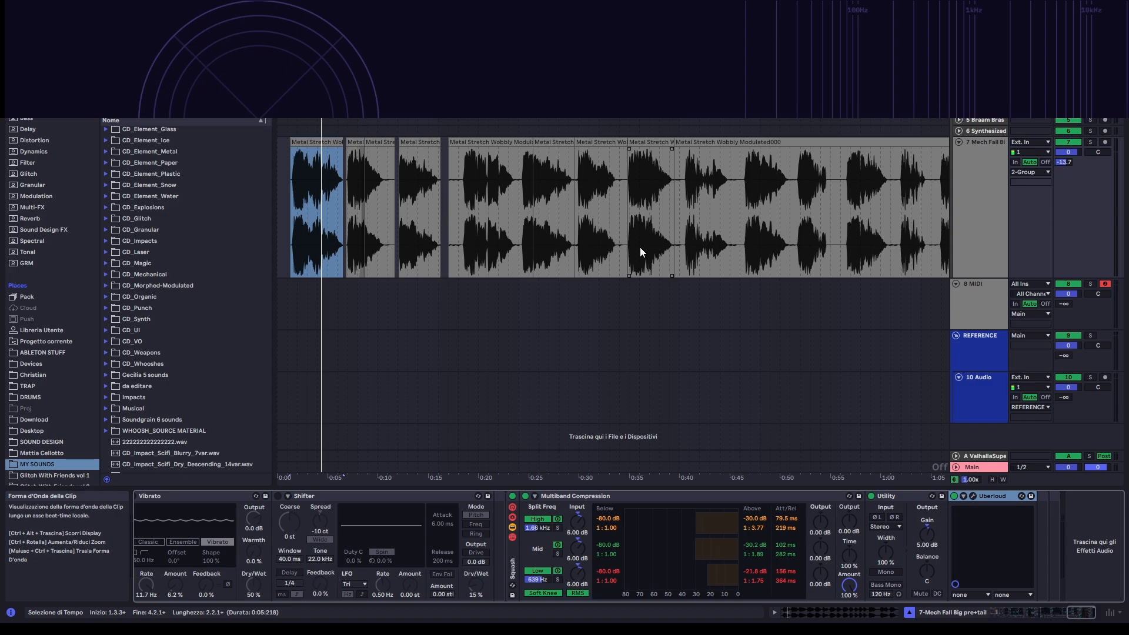
pyautogui.scroll(-3, 640, 247)
pyautogui.scroll(3, 789, 192)
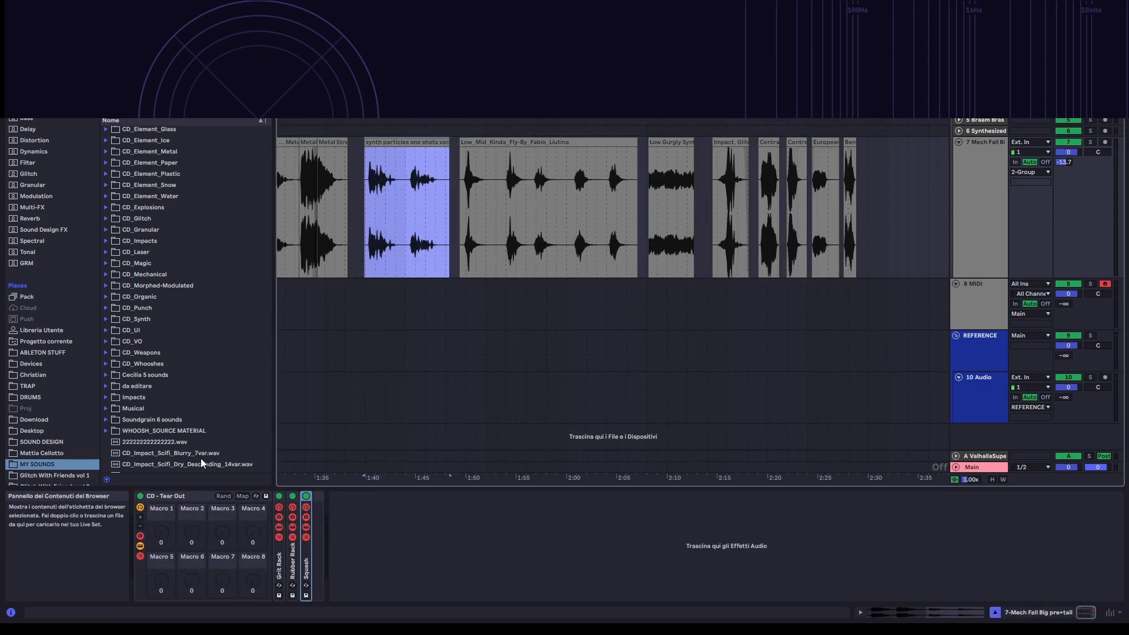
pyautogui.click(142, 497)
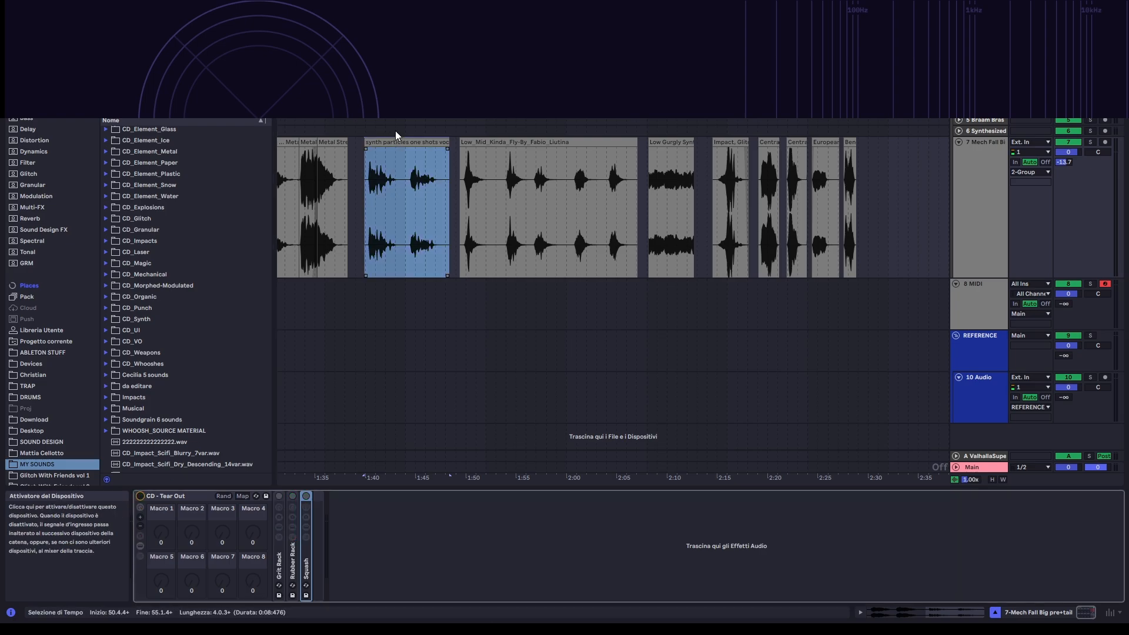
pyautogui.click(373, 141)
pyautogui.press('space')
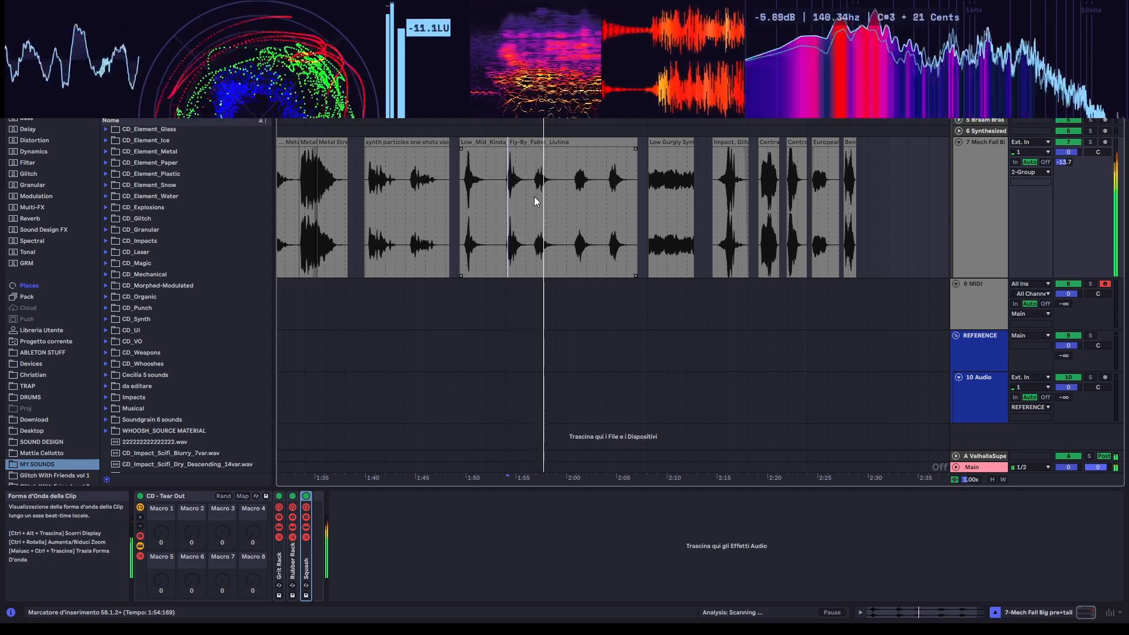
# - Audition the Low Gurgly Synth (Saw) clip with the CD - Tear Out rack on, and select the Impact, Glitch, Swish clip
pyautogui.click(652, 198)
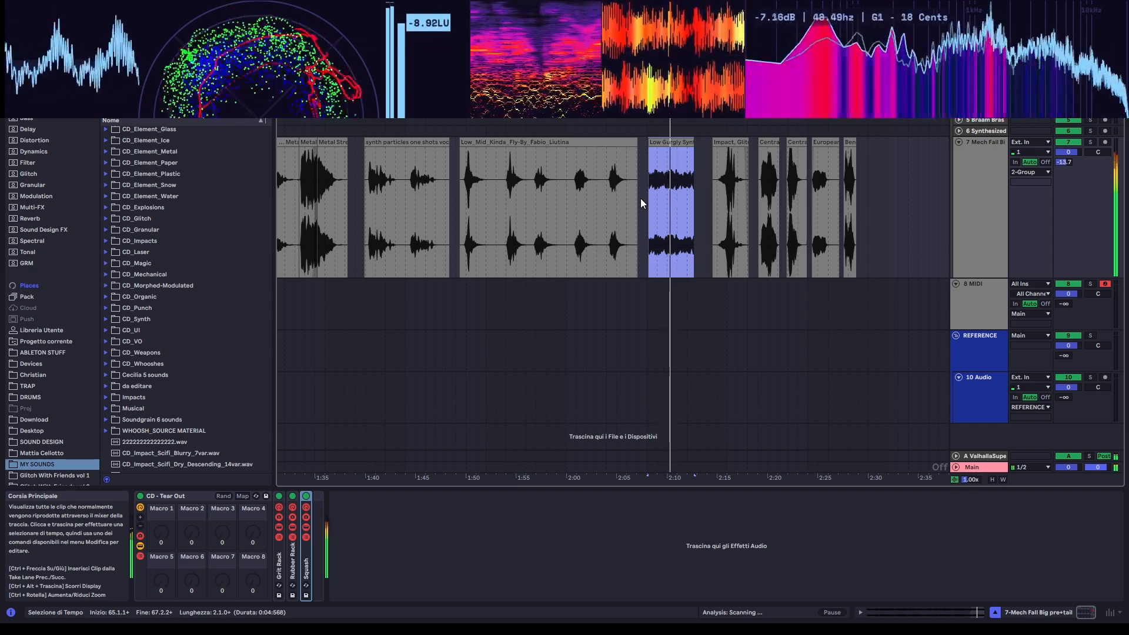
pyautogui.press('space')
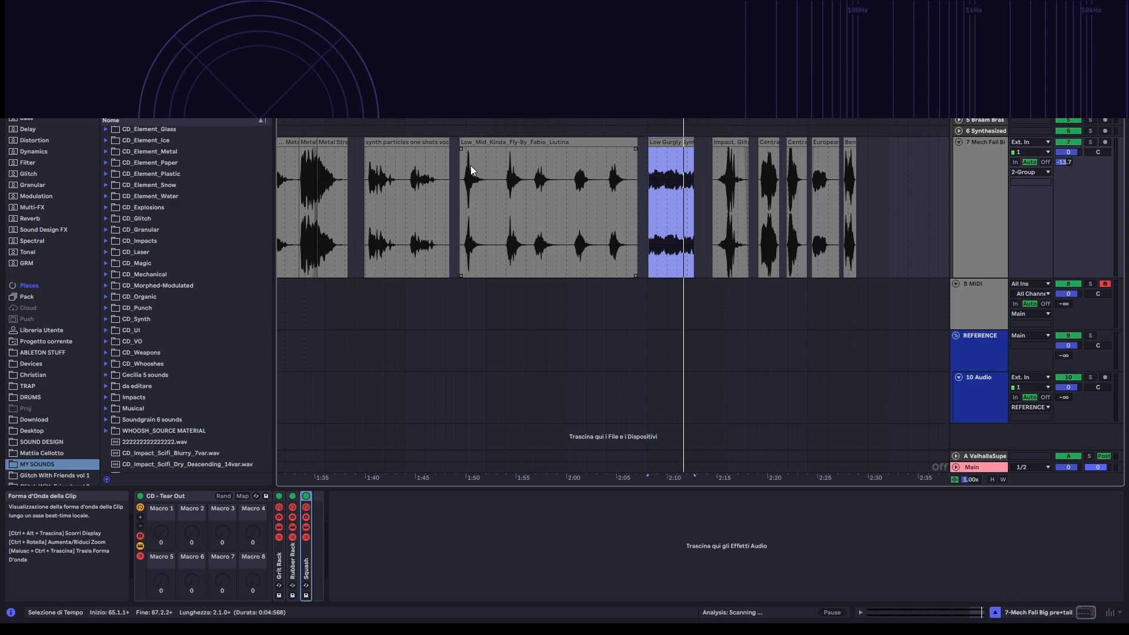
pyautogui.click(726, 152)
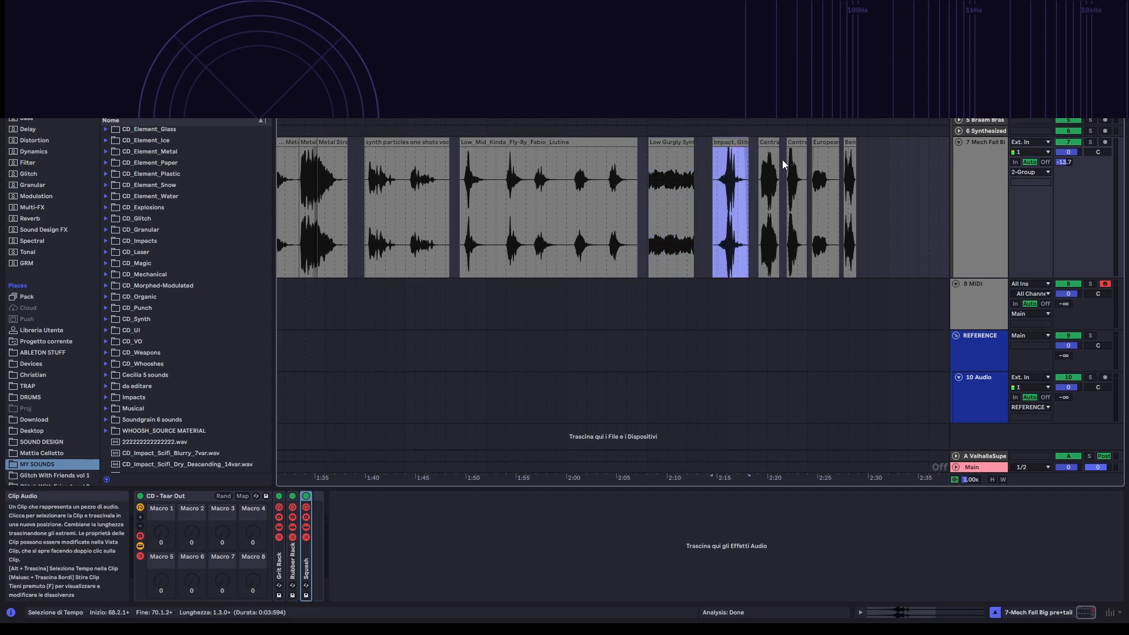
# - Audition the two Central European Boar clips, the European Red Deer clip and the Bengal Tiger clip through the rack
pyautogui.scroll(5, 783, 164)
pyautogui.click(752, 148)
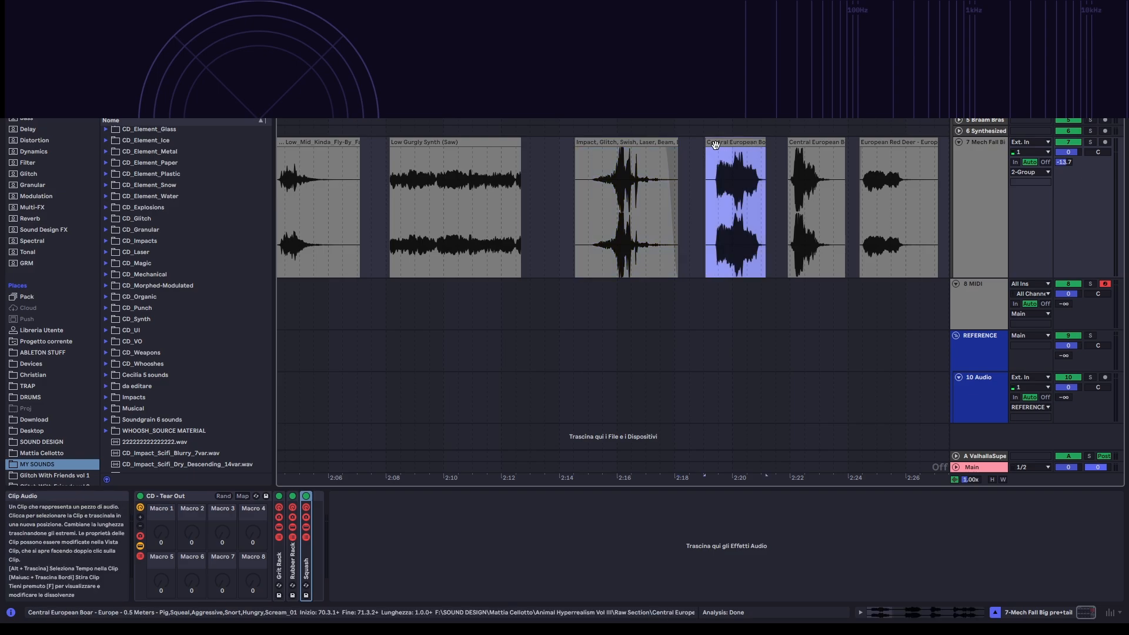
pyautogui.hscroll(3, 674, 145)
pyautogui.scroll(3, 675, 158)
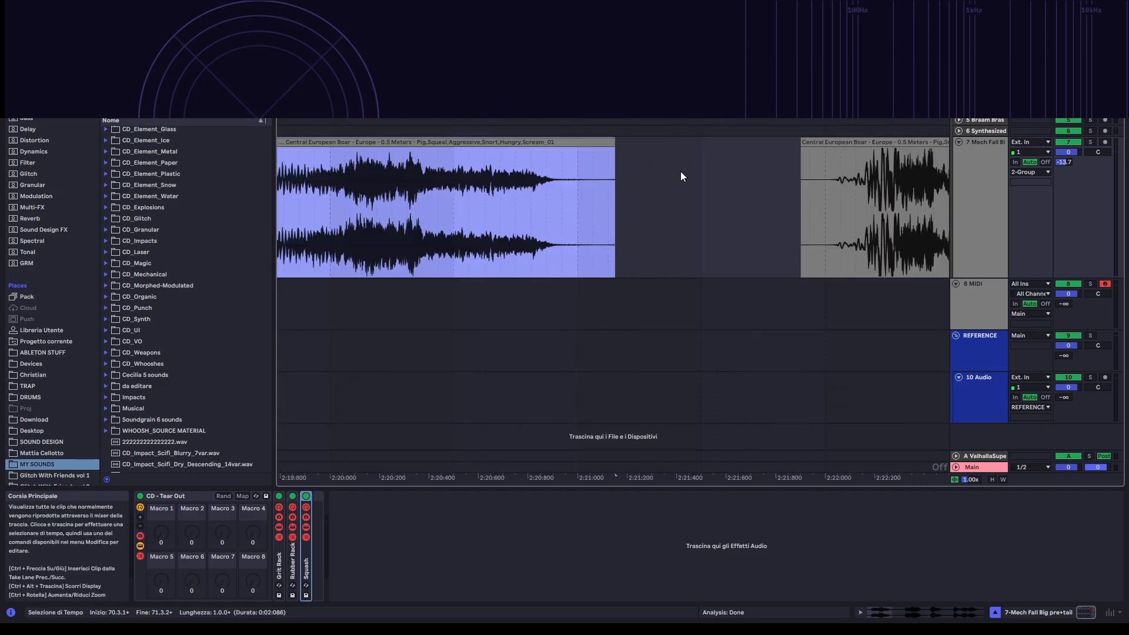
pyautogui.scroll(-5, 663, 177)
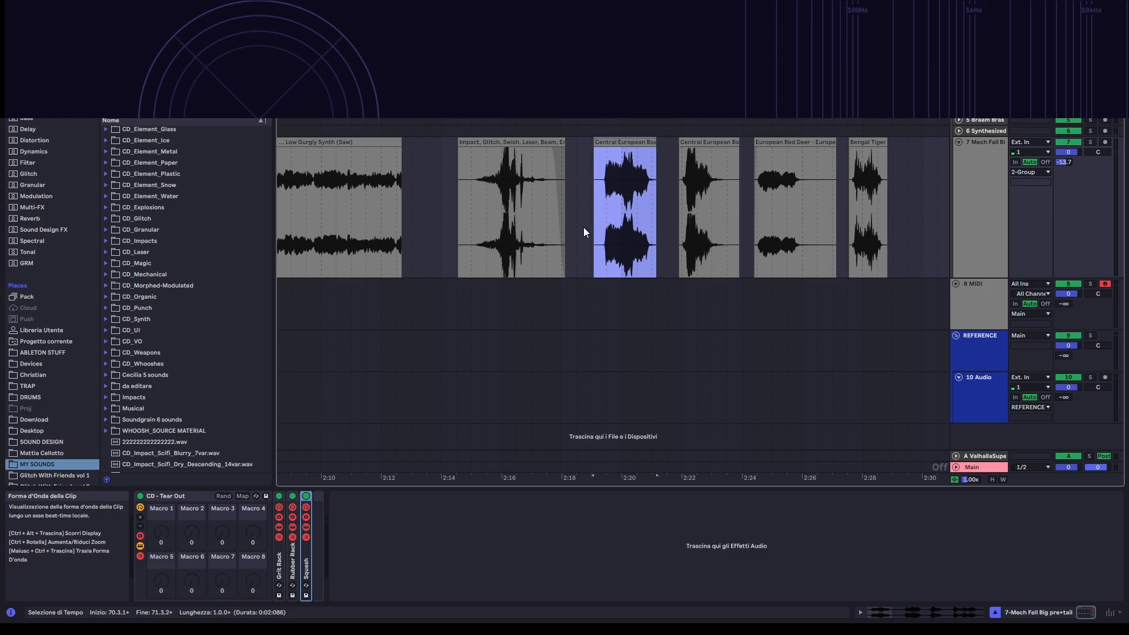
pyautogui.scroll(1, 583, 227)
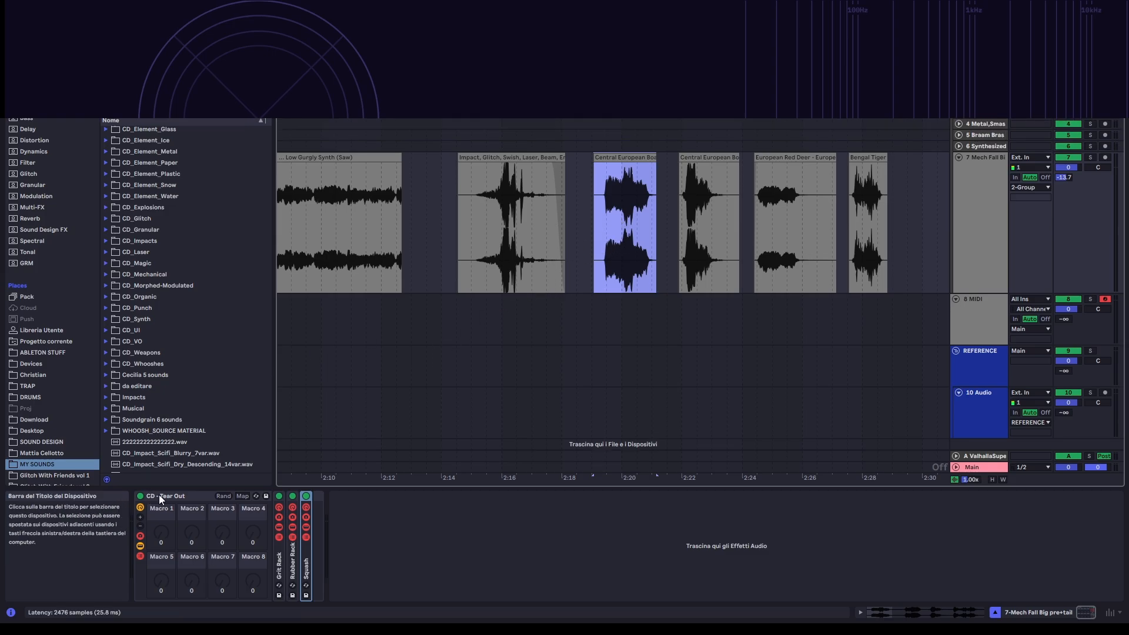
pyautogui.press('space')
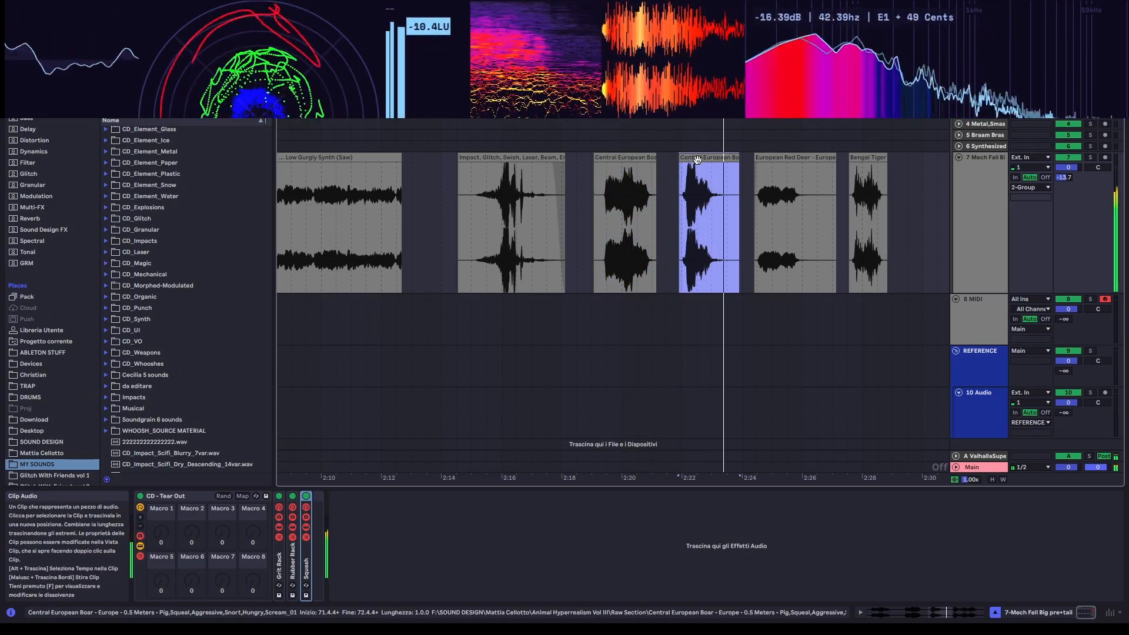
pyautogui.click(780, 158)
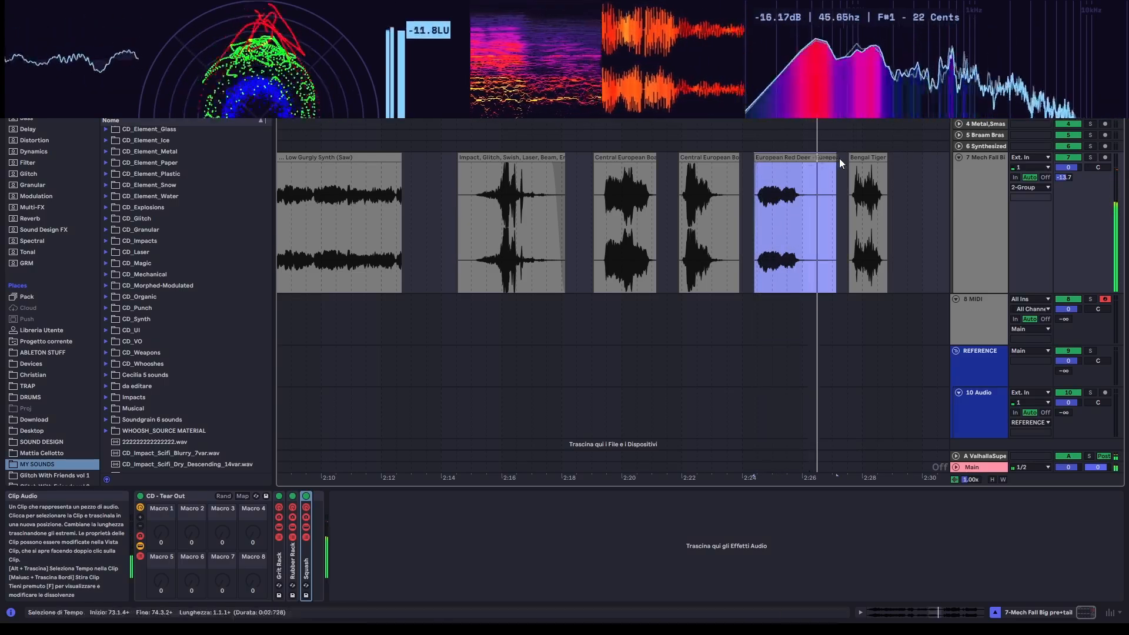
pyautogui.click(865, 157)
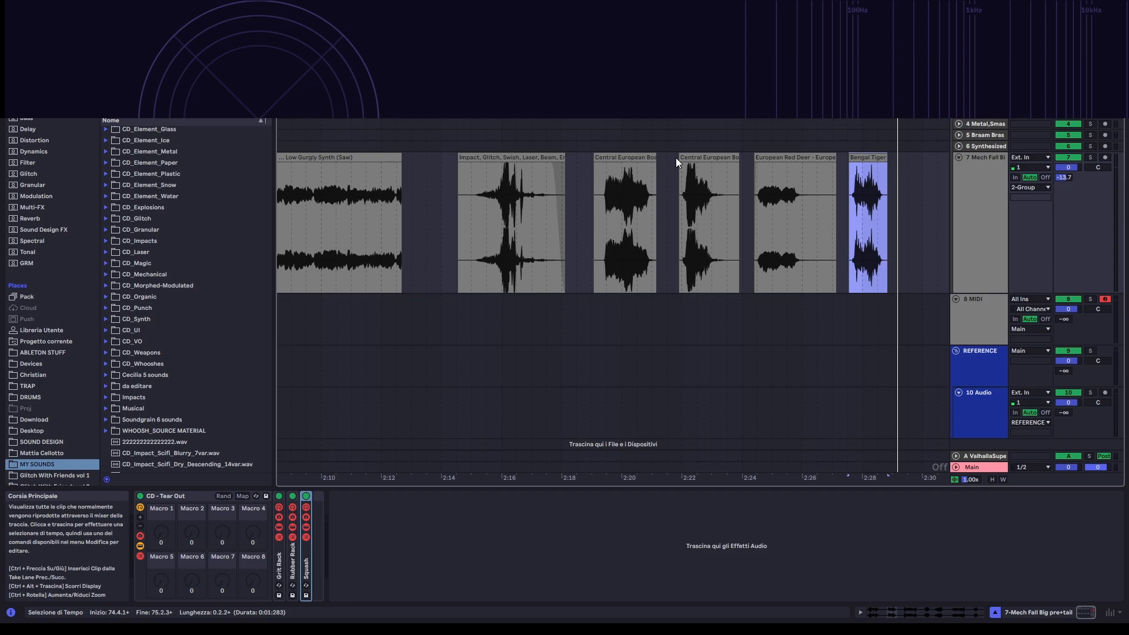
# - Play the layered impact at about 2:39 with all of its tracks sounding together
pyautogui.hscroll(5, 676, 158)
pyautogui.scroll(2, 690, 178)
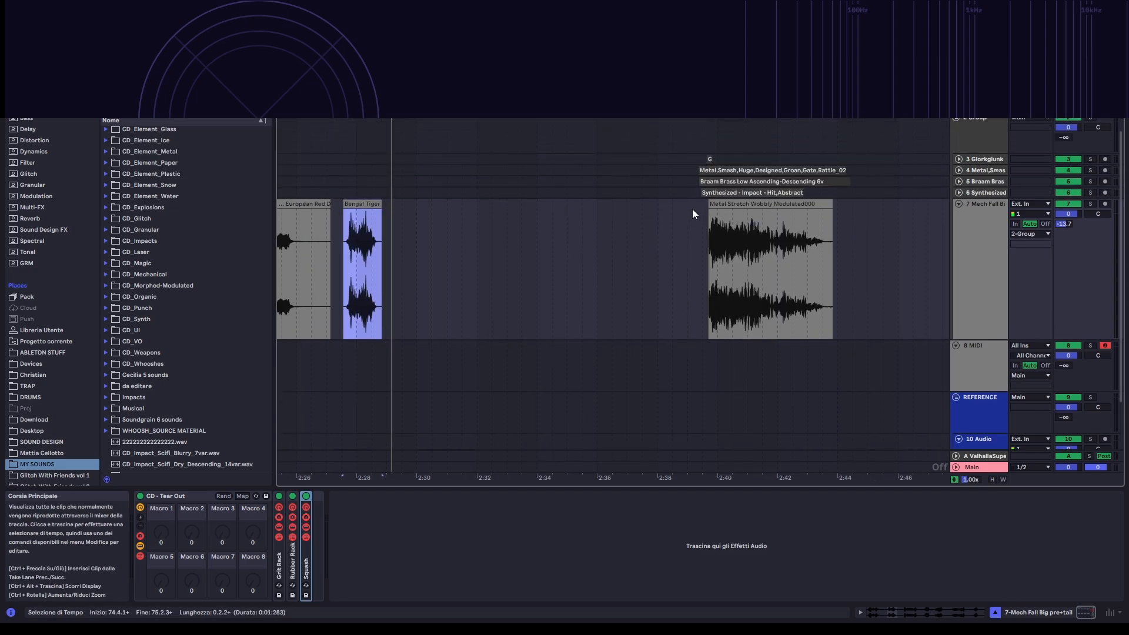
pyautogui.click(693, 210)
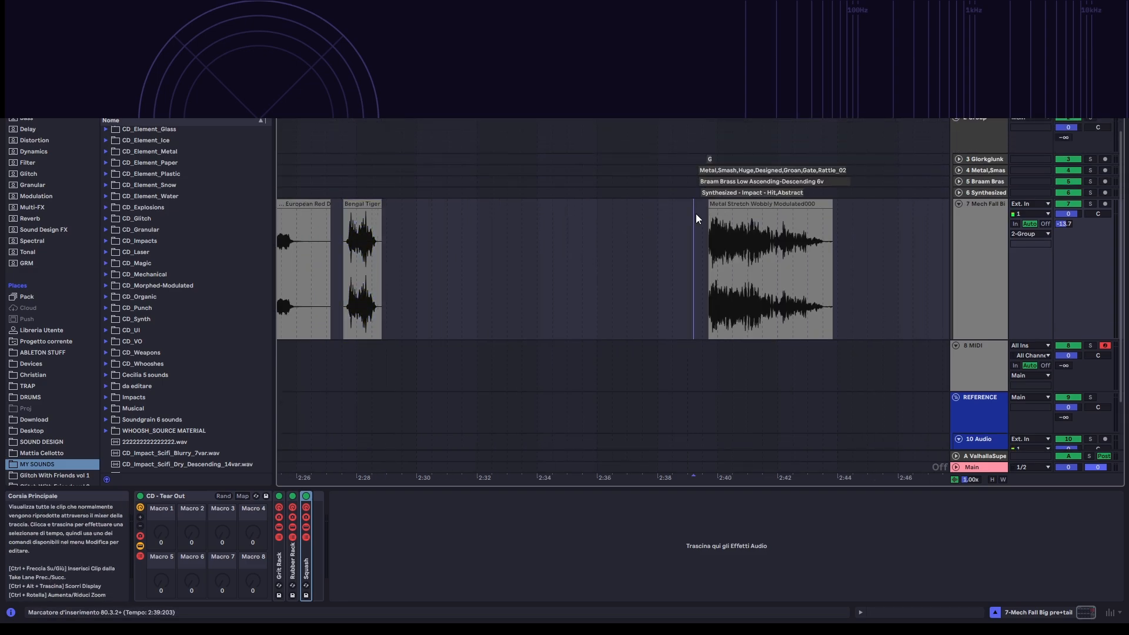
pyautogui.click(696, 158)
pyautogui.press('space')
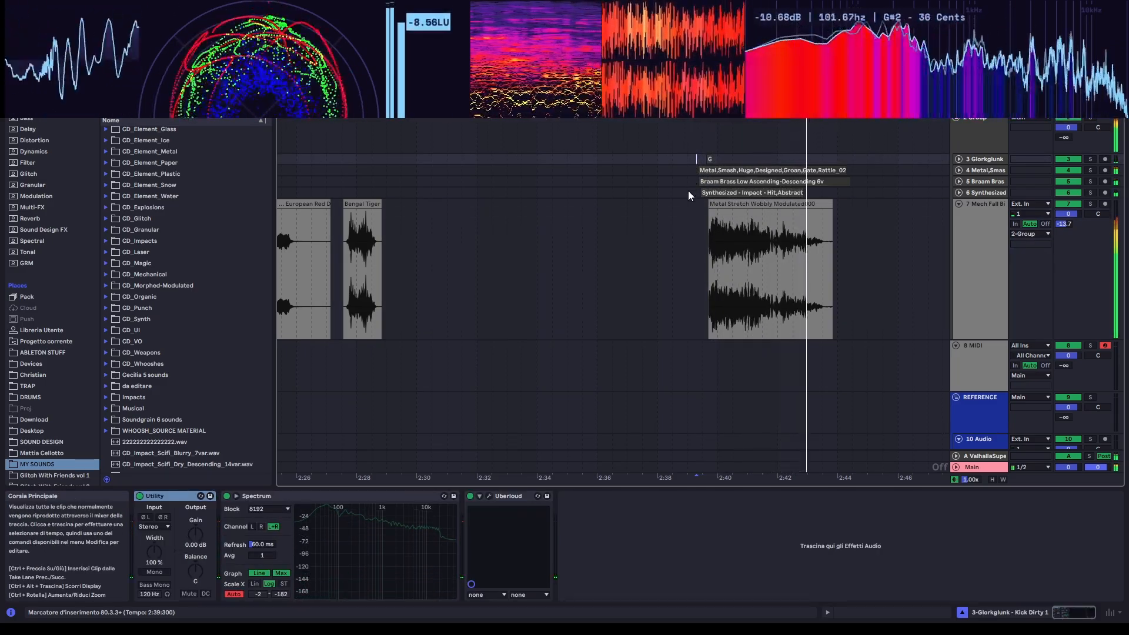
pyautogui.press('space')
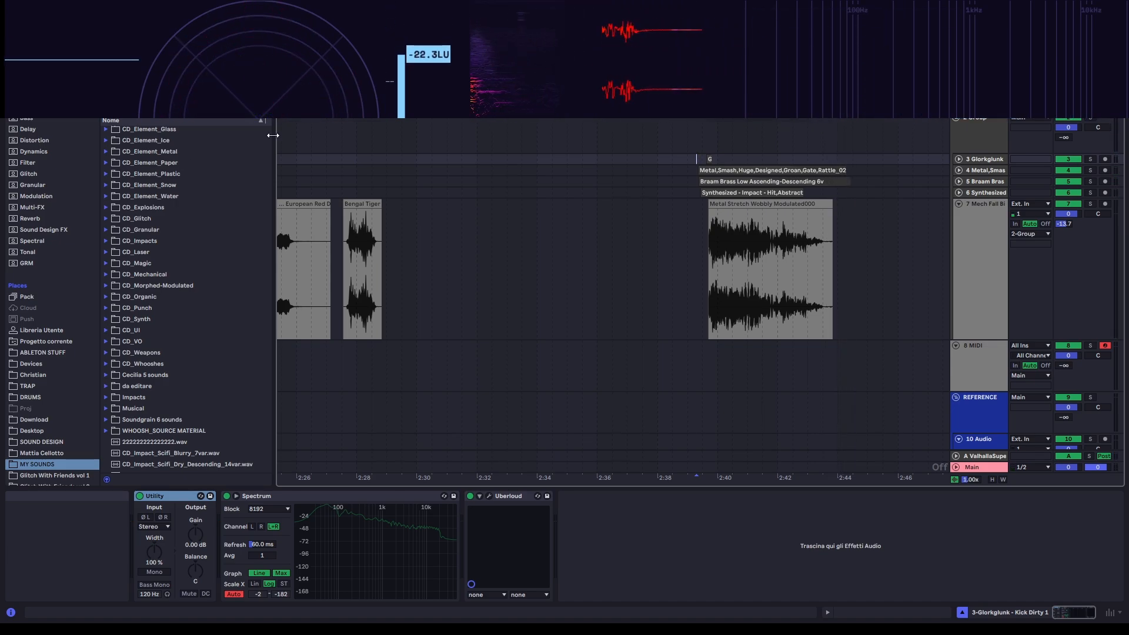
# - Unfold the 6 Synthesized track, solo it and audition its Impact - Hit, Abstract clip from the start
pyautogui.click(959, 193)
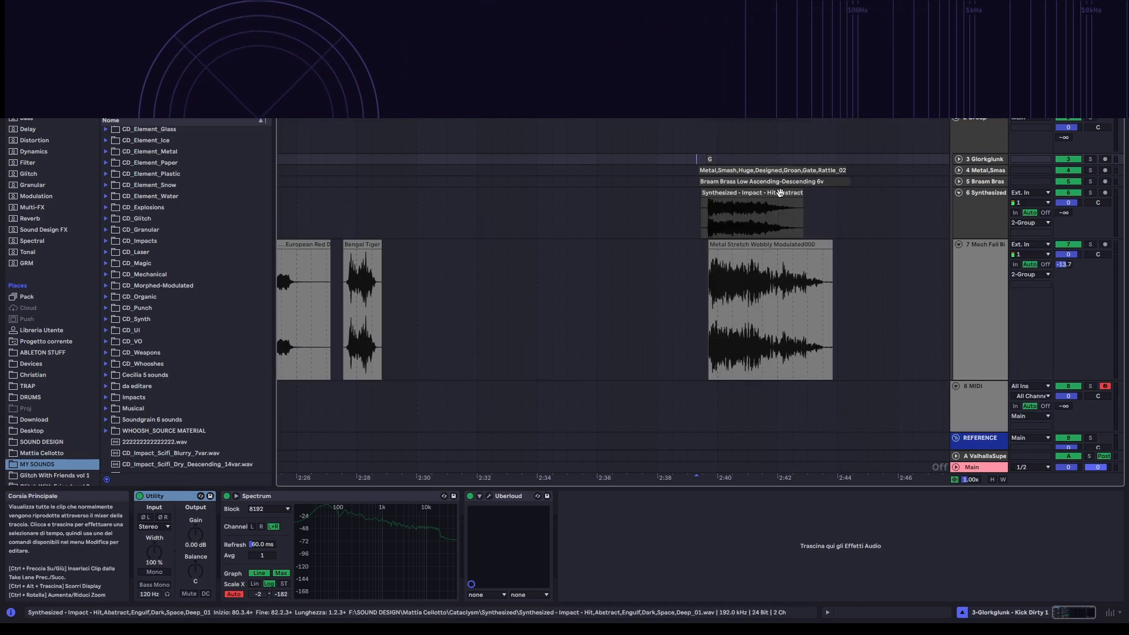
pyautogui.click(744, 191)
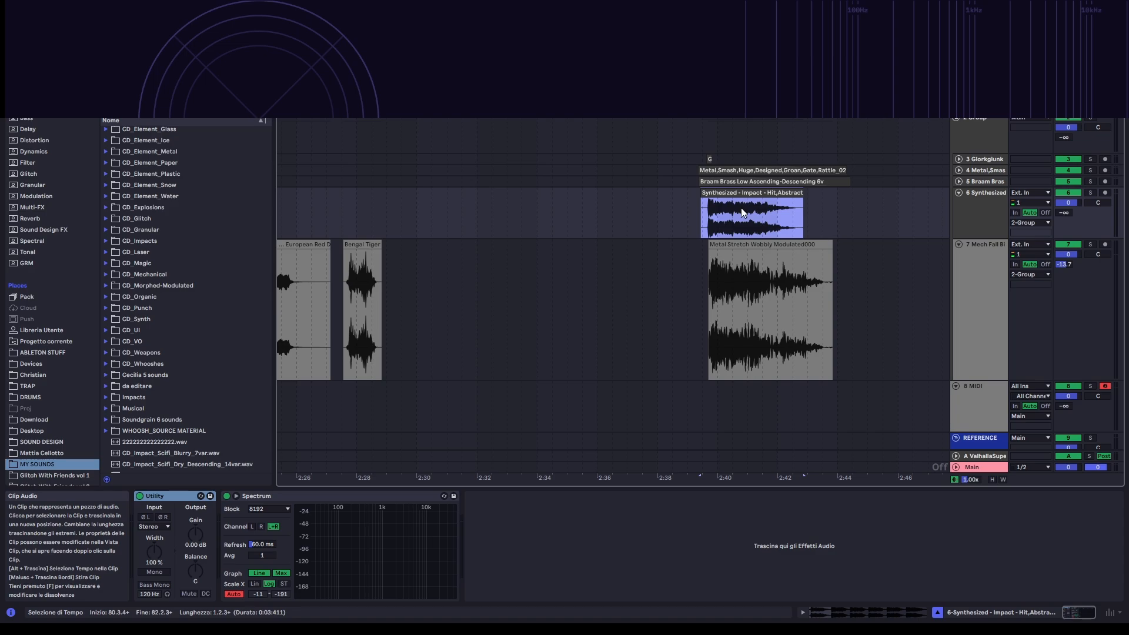
pyautogui.click(703, 216)
pyautogui.press('space')
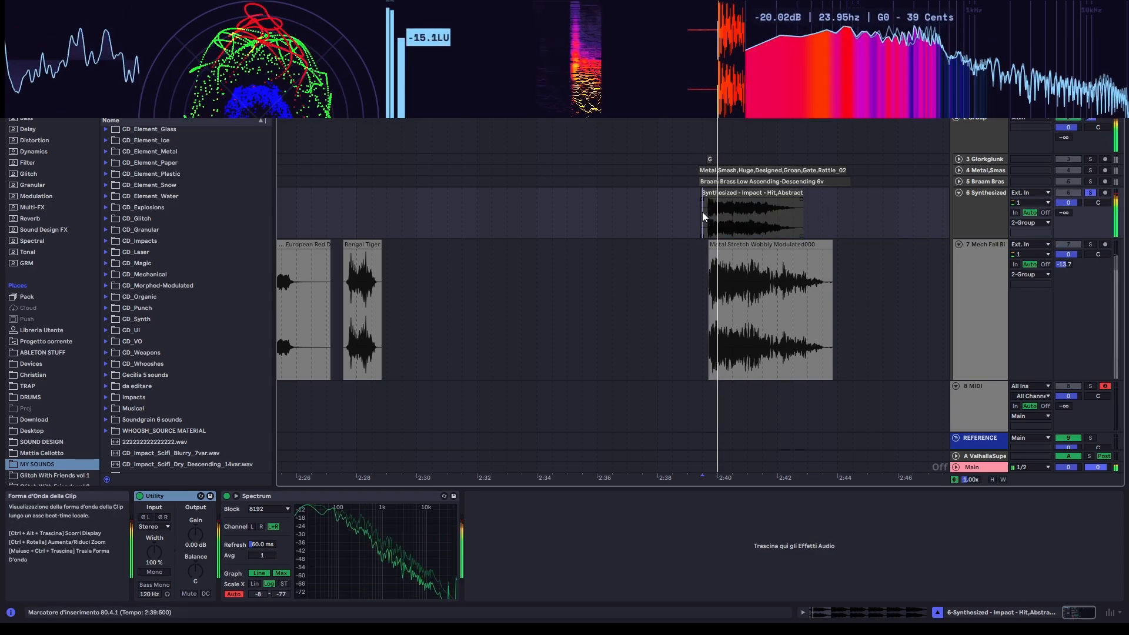
pyautogui.press('space')
# - Solo and unfold the 5 Braam Brass track and audition its Braam Brass Low Ascending-Descending clip
pyautogui.click(749, 181)
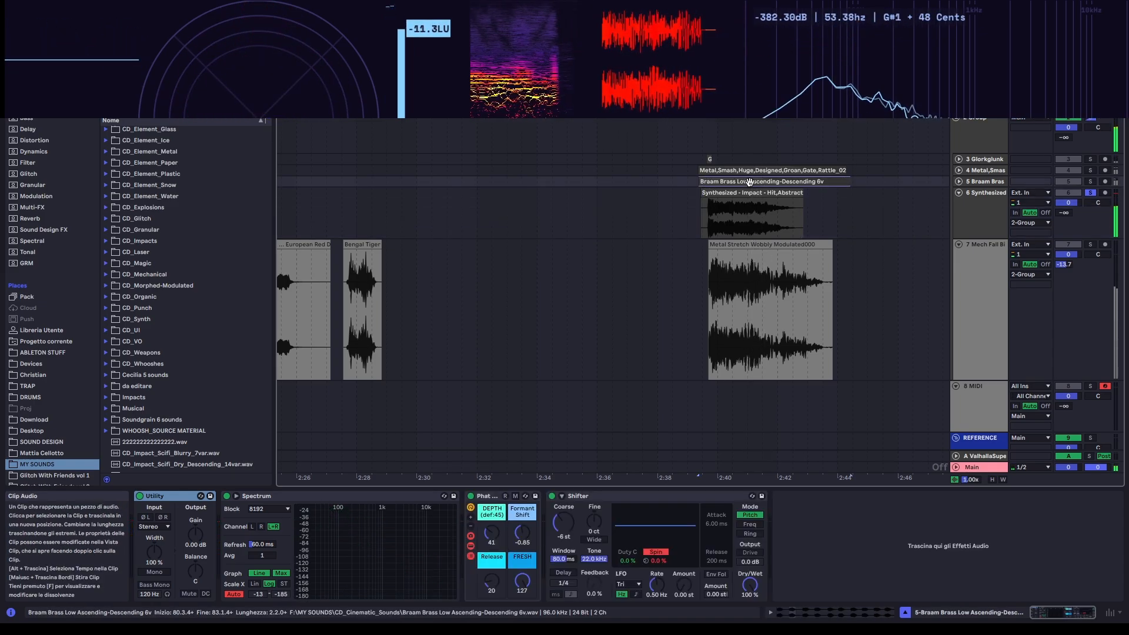
pyautogui.press('s')
pyautogui.click(959, 182)
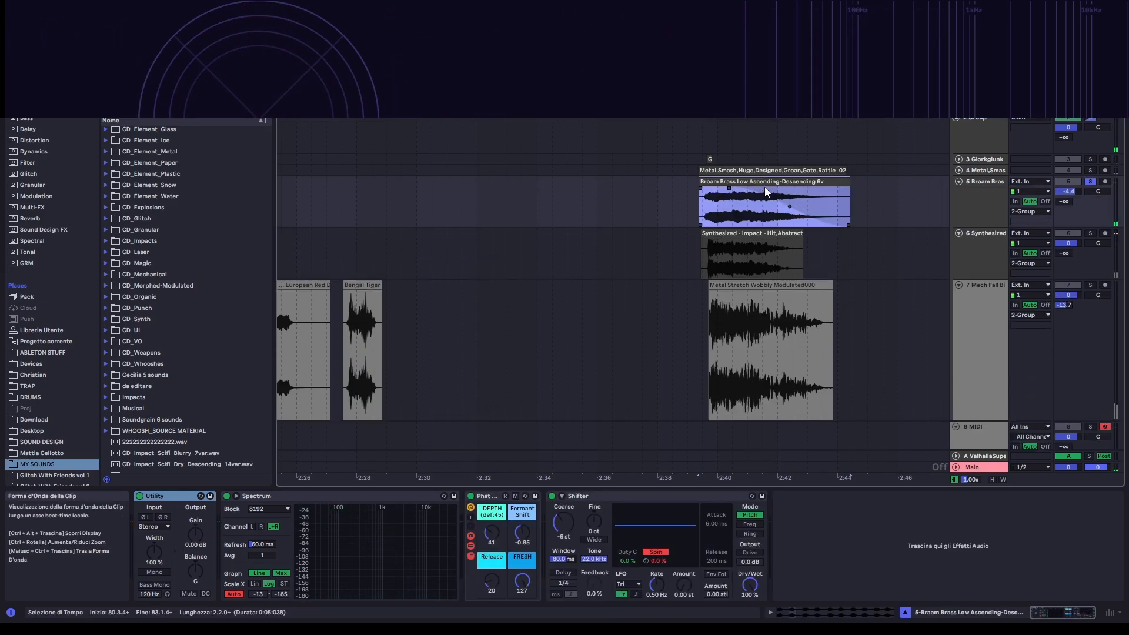
pyautogui.press('space')
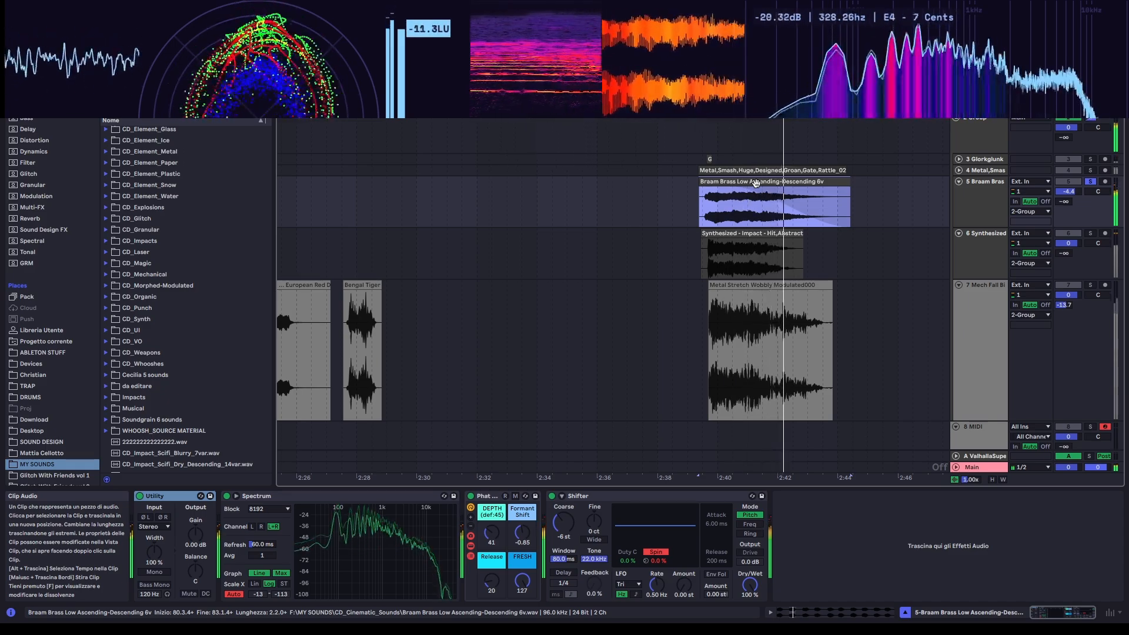
pyautogui.press('space')
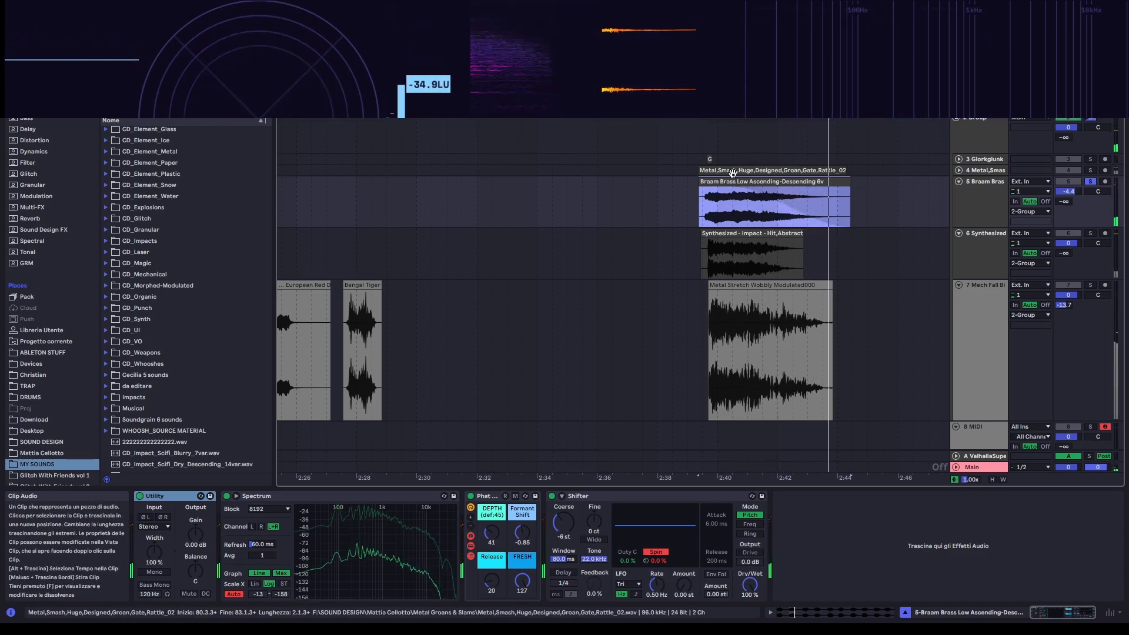
# - Solo and unfold the 4 Metal,Smash track and audition its Metal, Smash, Huge, Designed clip
pyautogui.click(732, 172)
pyautogui.press('space')
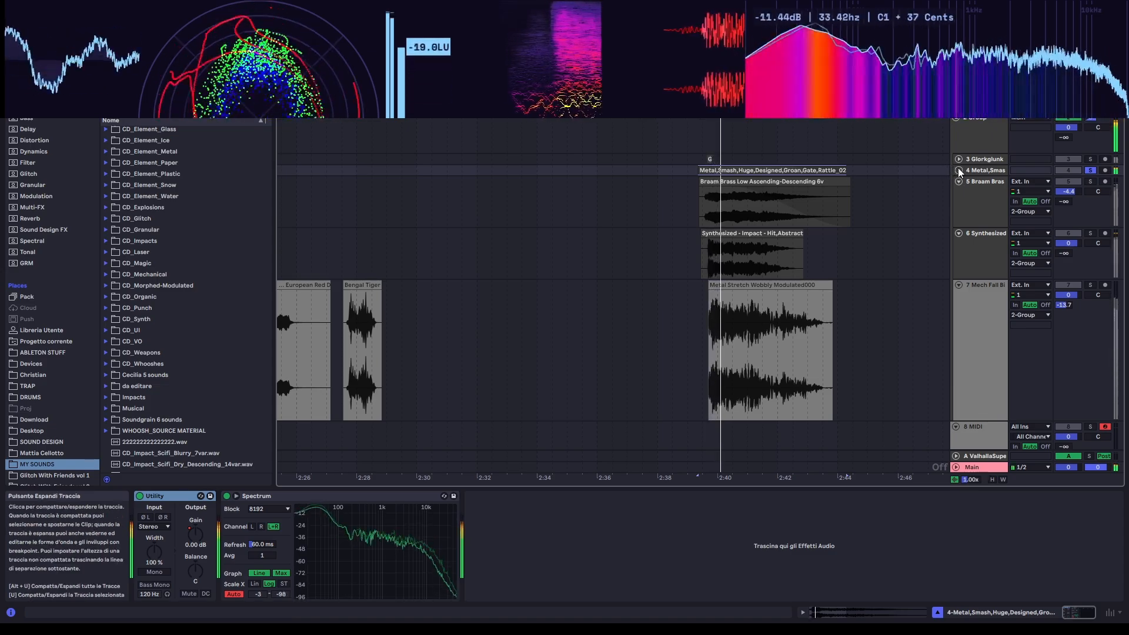
pyautogui.click(958, 171)
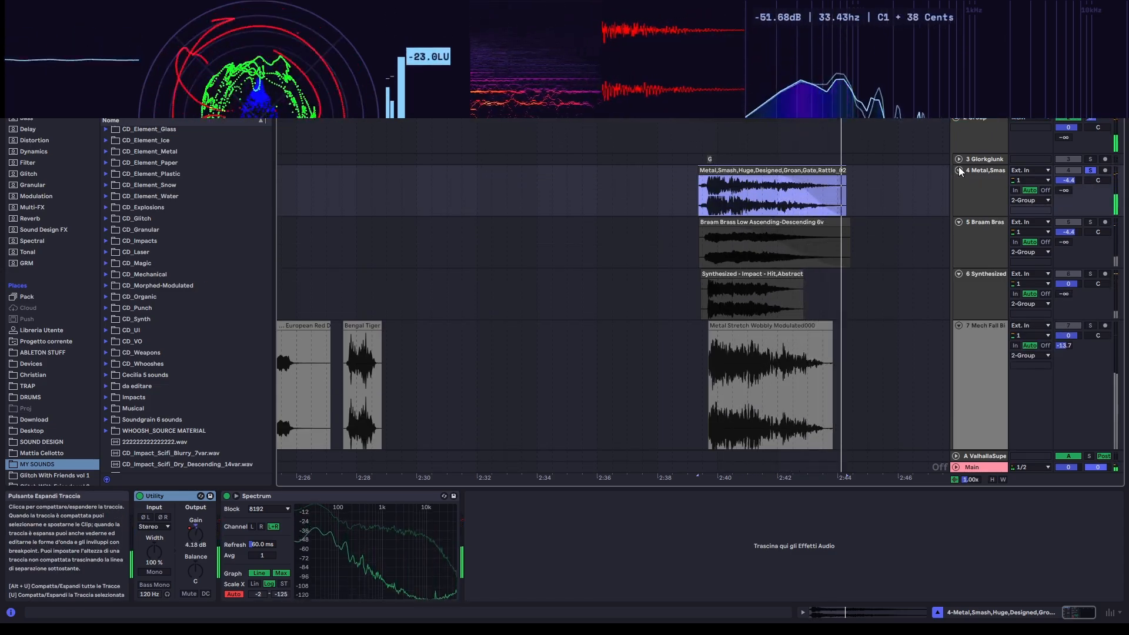
# - Unfold and solo the 3 Glorkglunk track and audition its Kick Dirty 1 clip
pyautogui.click(958, 160)
pyautogui.click(709, 160)
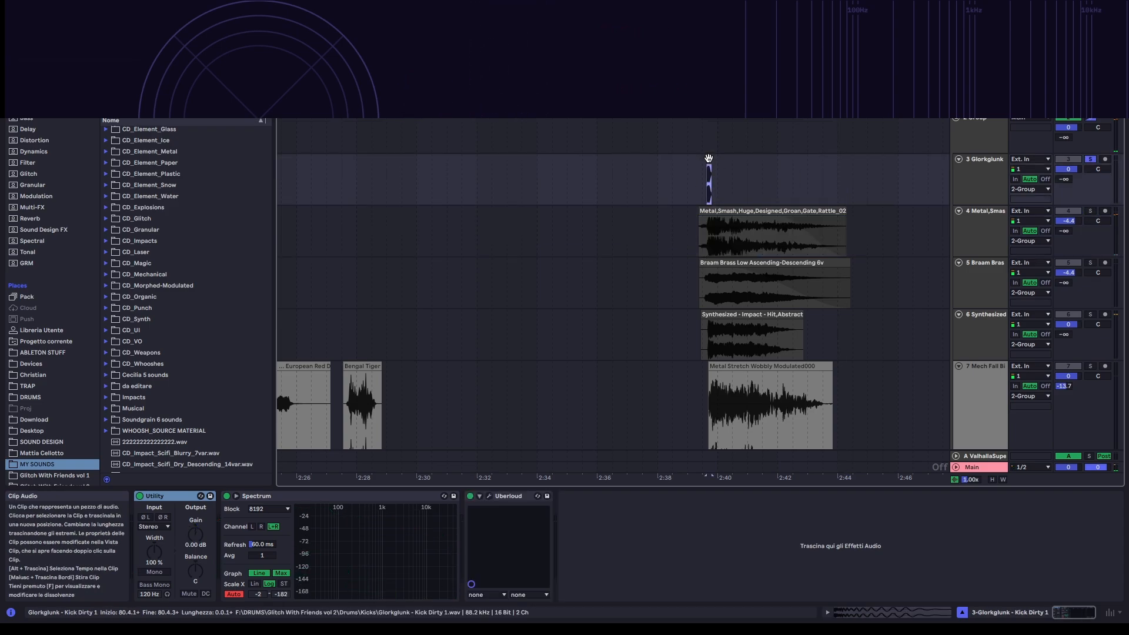
pyautogui.press('space')
pyautogui.press('space')
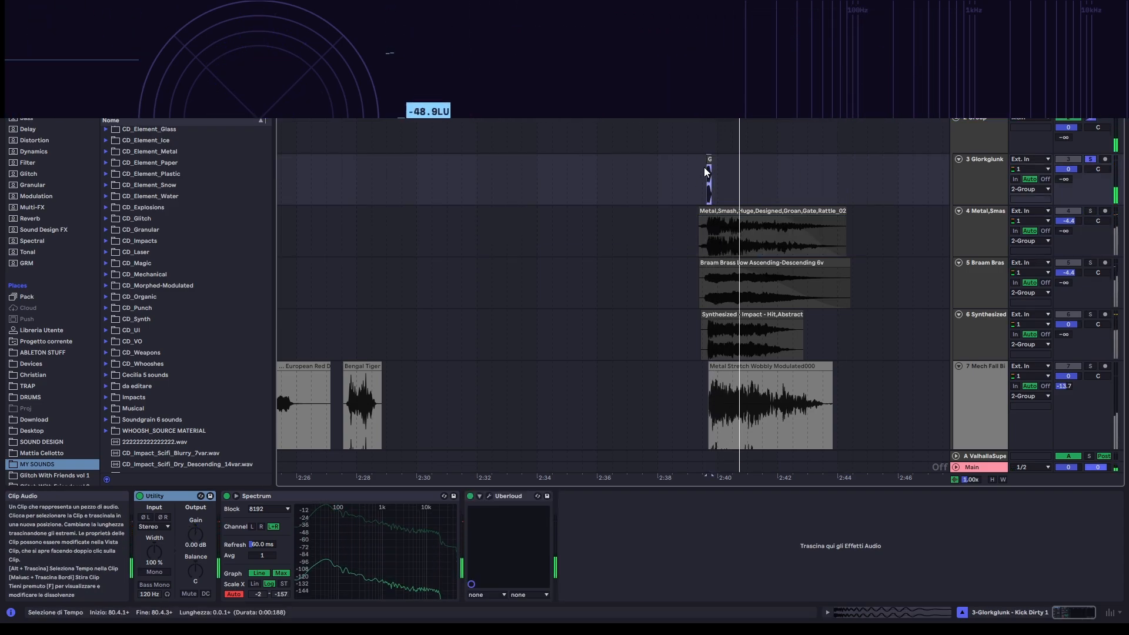
# - Place the insertion marker on the 2-Group track just before the layered impact, at about 2:39
pyautogui.click(703, 130)
pyautogui.click(698, 135)
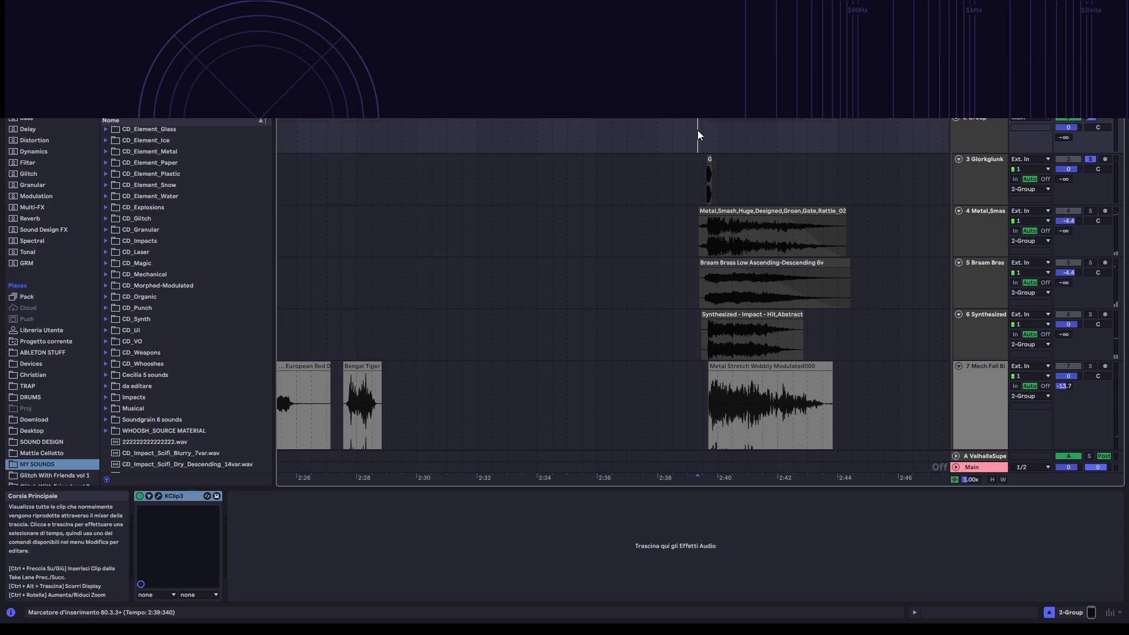